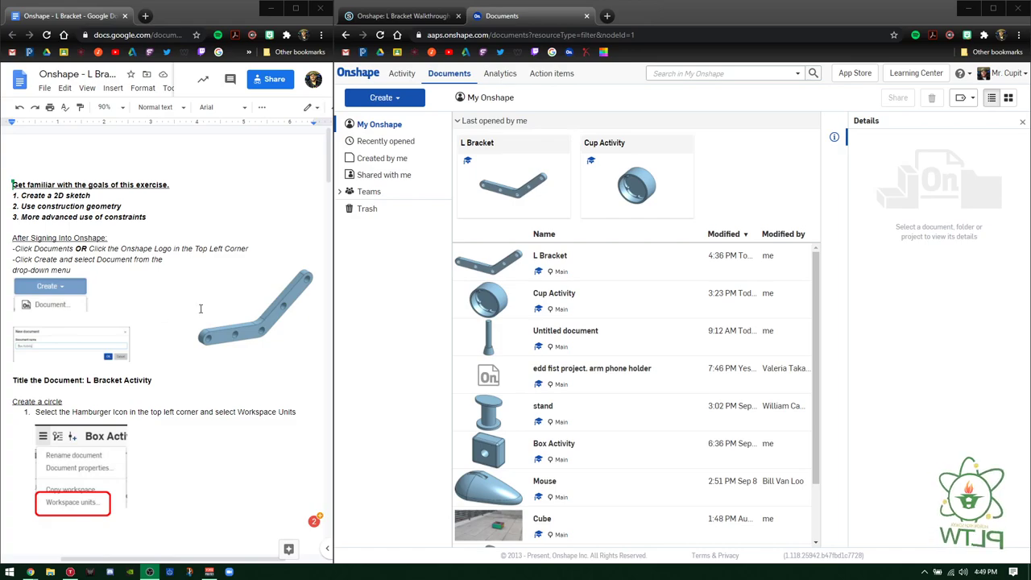
Create a new document named "L Bracket Activity".
click(384, 98)
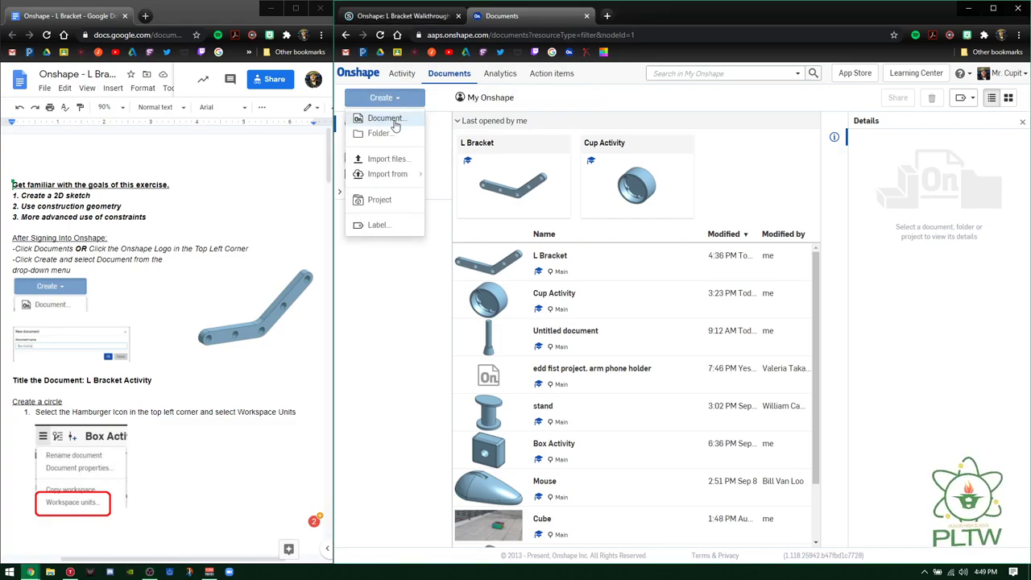
click(385, 118)
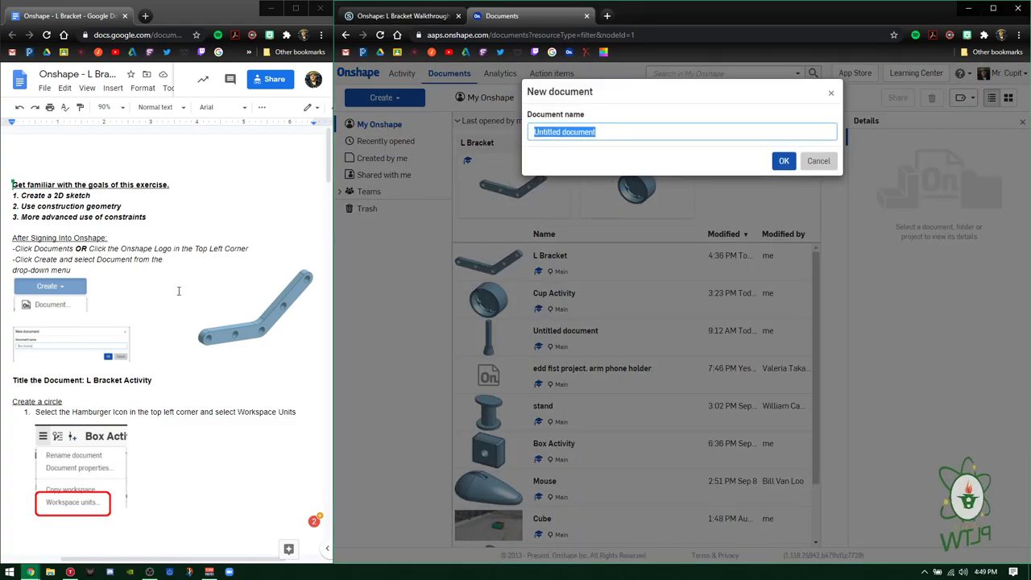
click(925, 572)
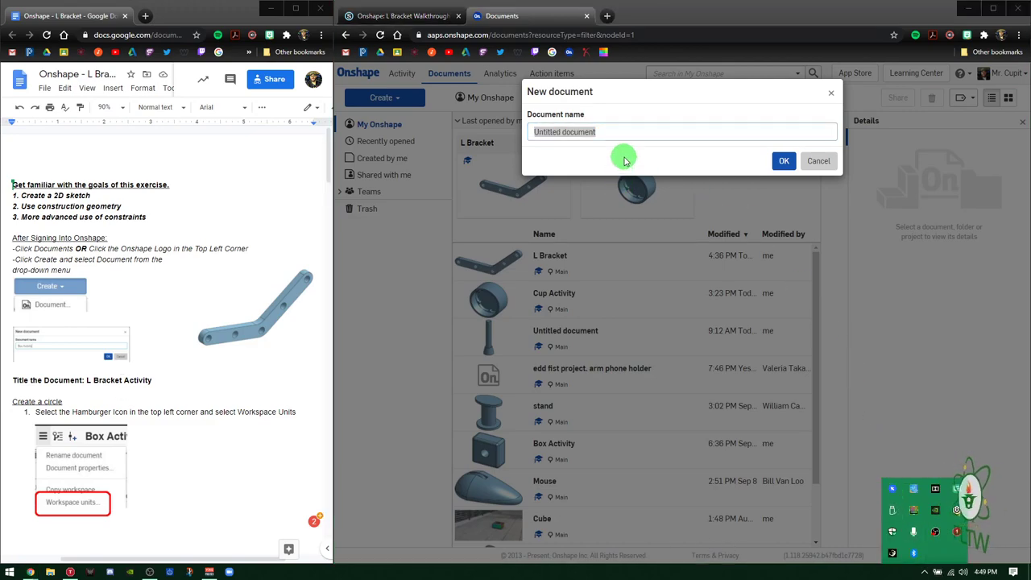
click(619, 131)
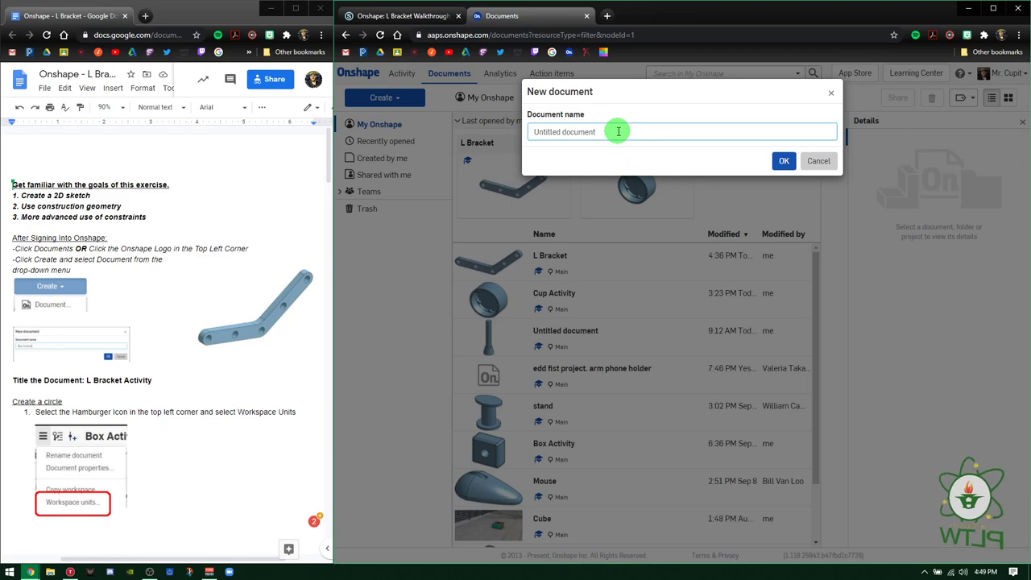
key(BackSpace)
key(BackSpace)
key(BackSpace)
key(BackSpace)
key(BackSpace)
key(BackSpace)
key(BackSpace)
key(BackSpace)
key(BackSpace)
key(BackSpace)
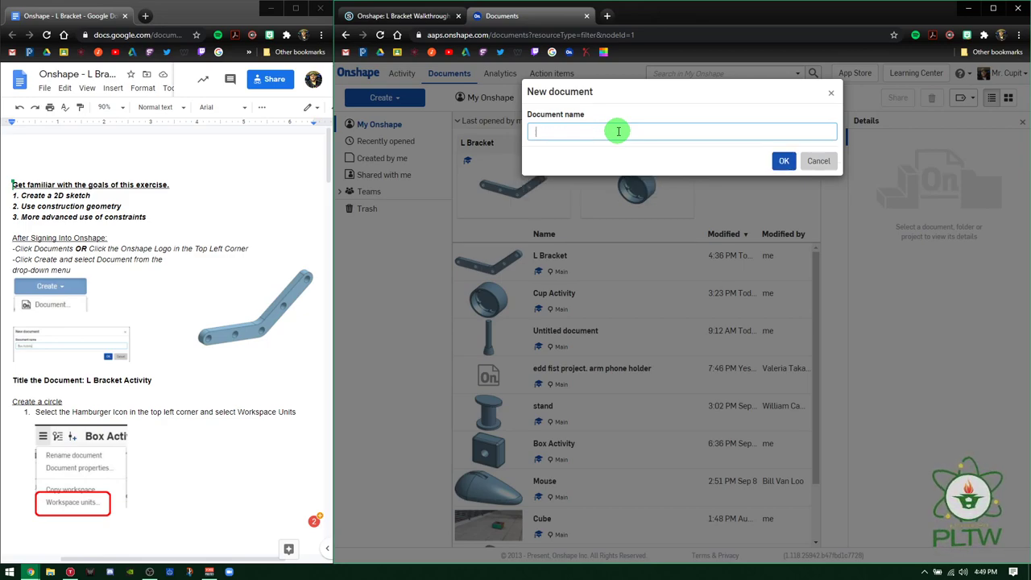
text(l)
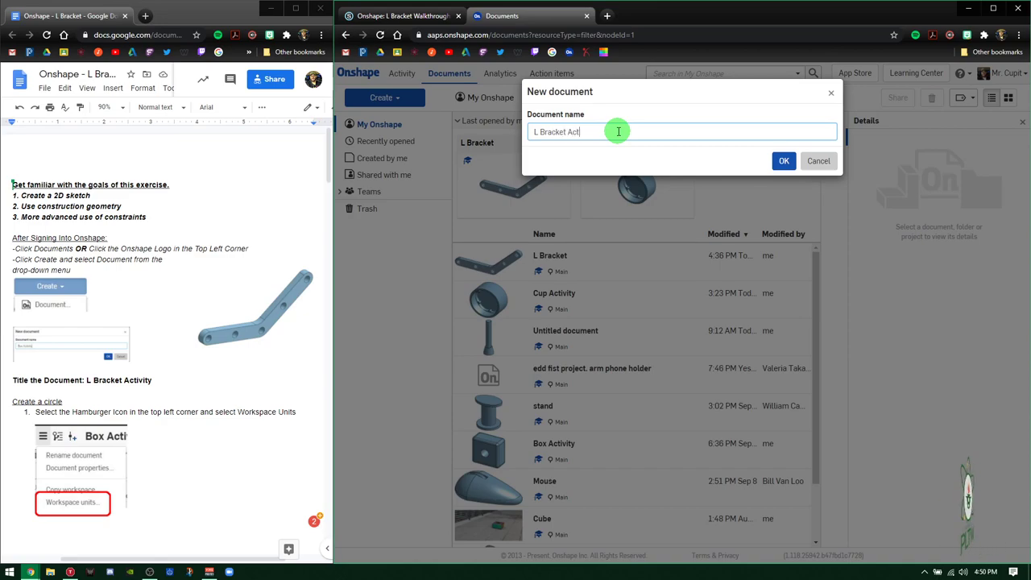
click(784, 161)
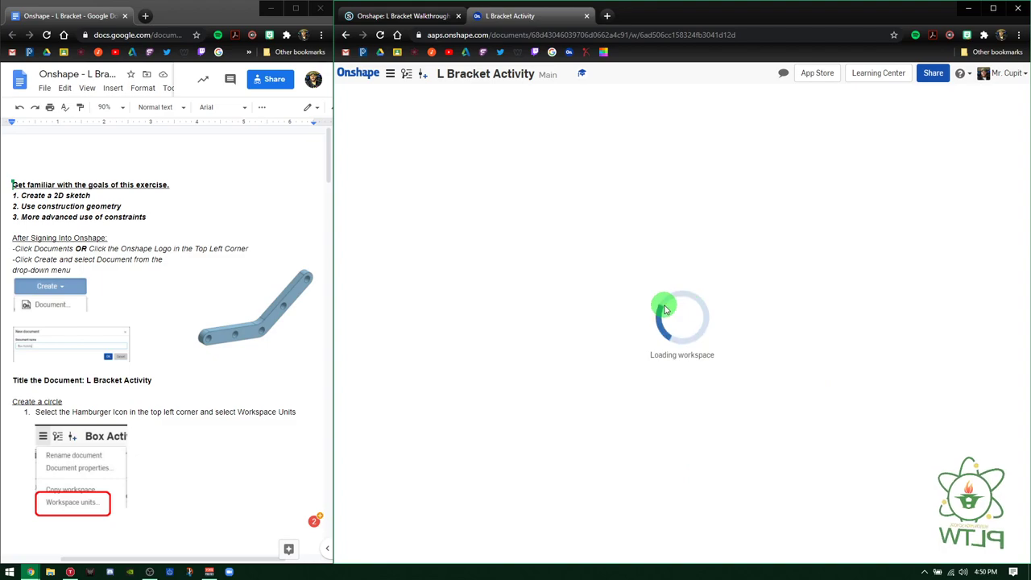
Set the workspace's default length unit to Millimeter, following the instruction sheet.
scroll(170, 395, down, 2)
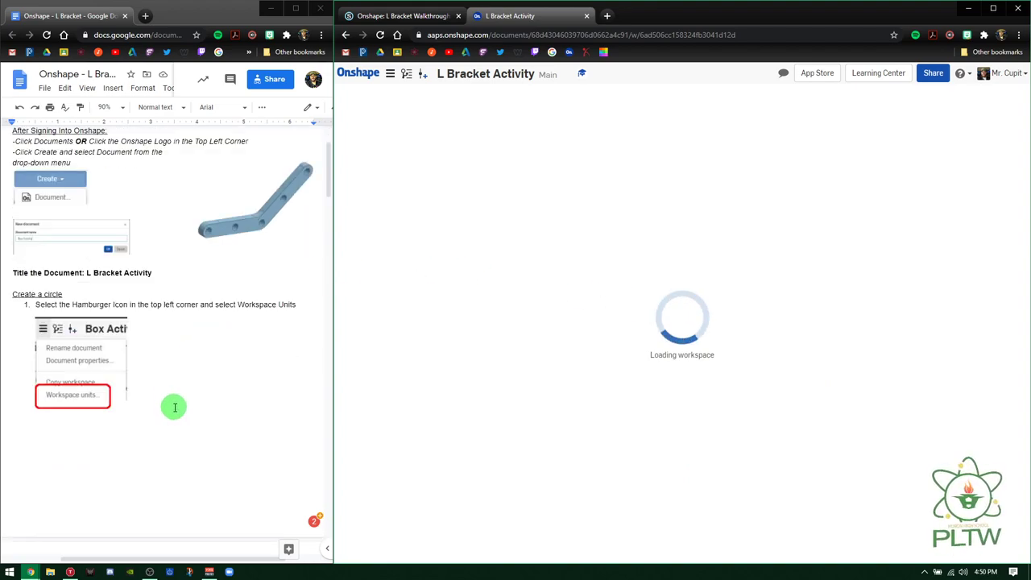
scroll(64, 377, down, 5)
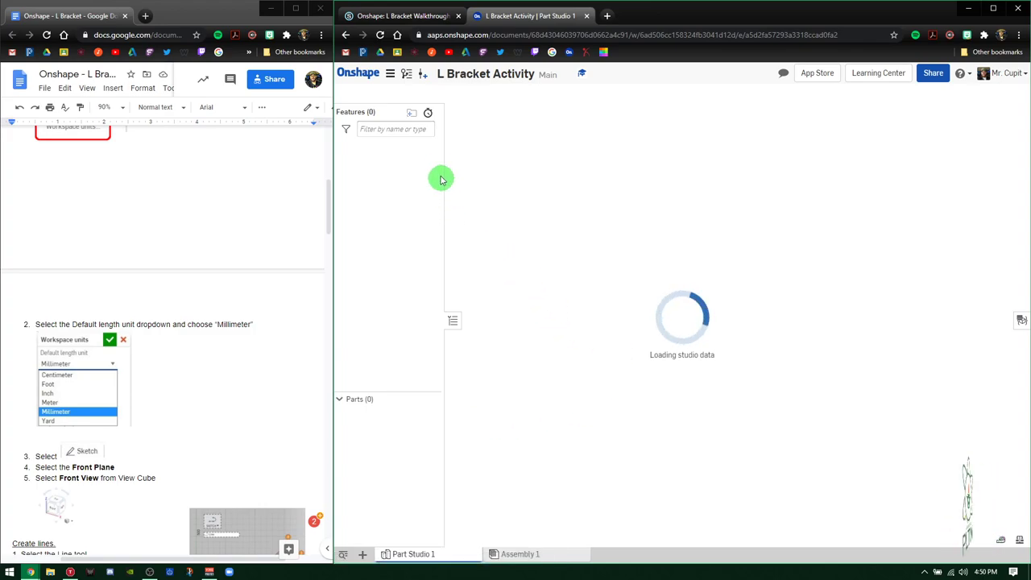
click(390, 73)
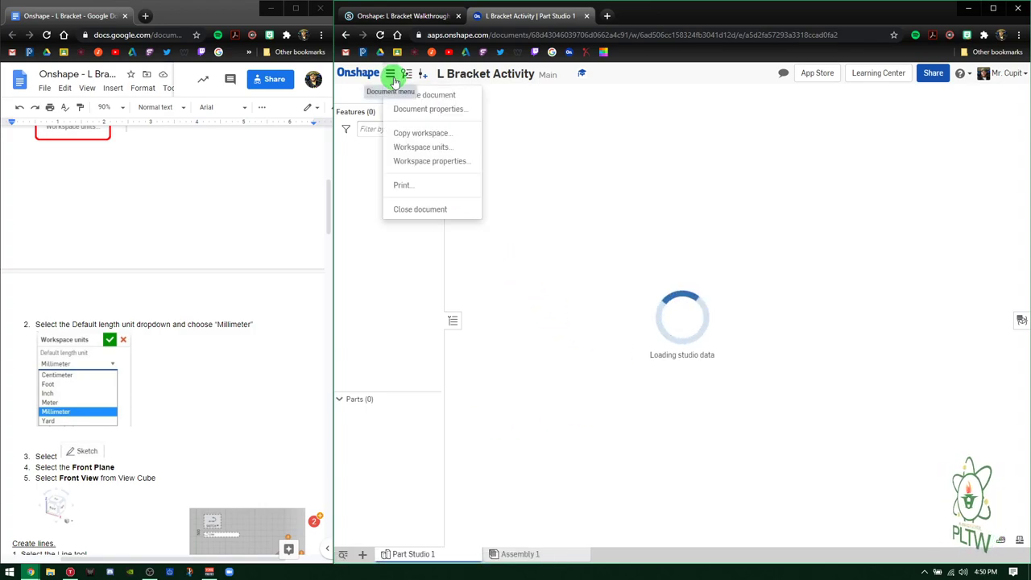
click(419, 146)
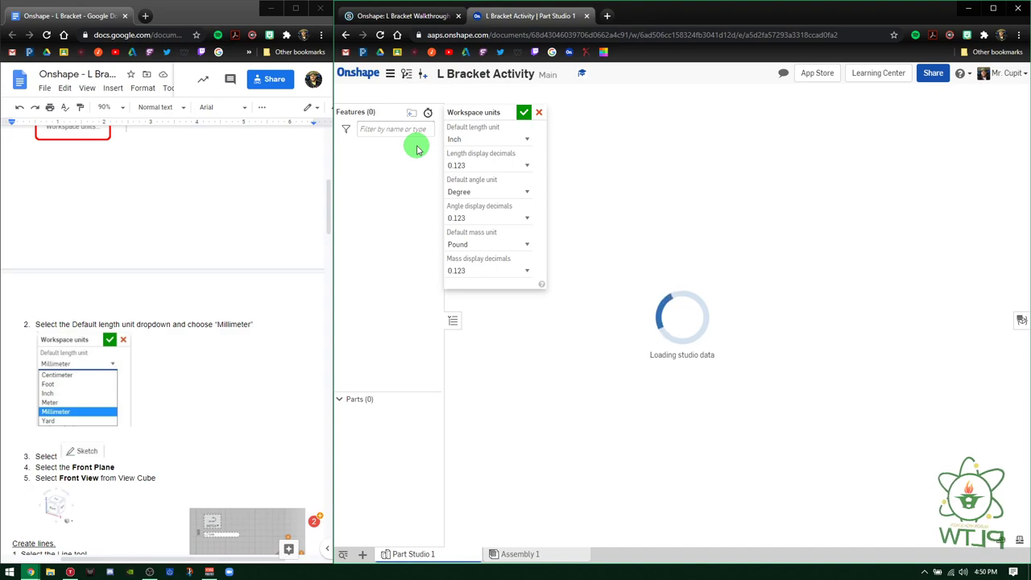
click(527, 142)
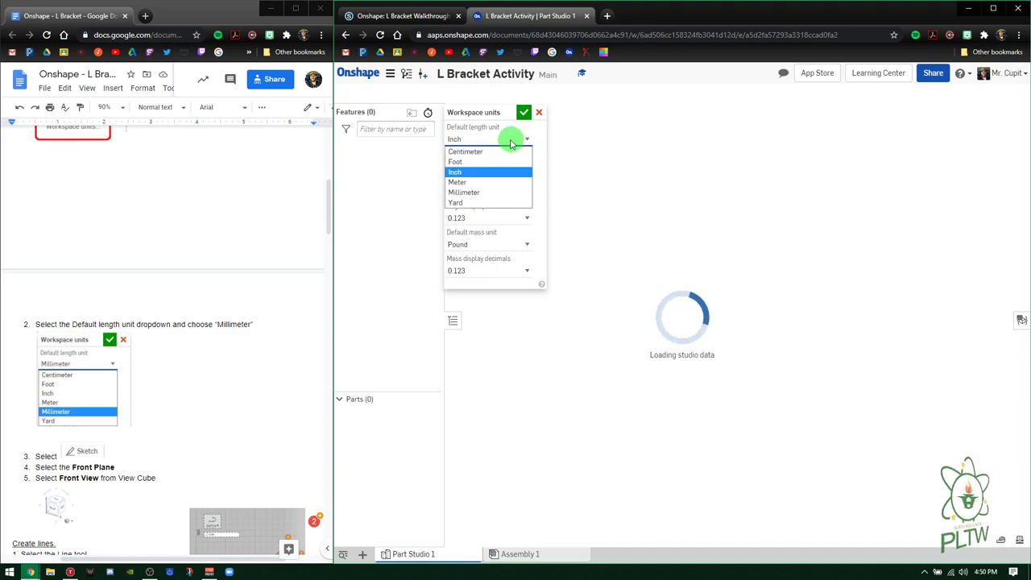
click(469, 194)
click(523, 112)
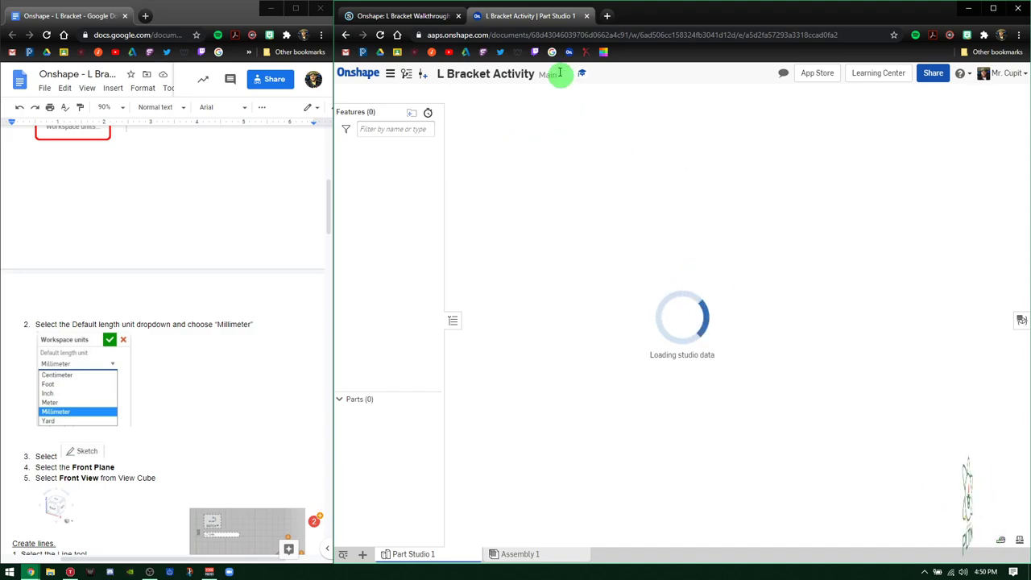
Reload the document page, then start a sketch on the Front plane and switch to the Front view.
click(381, 37)
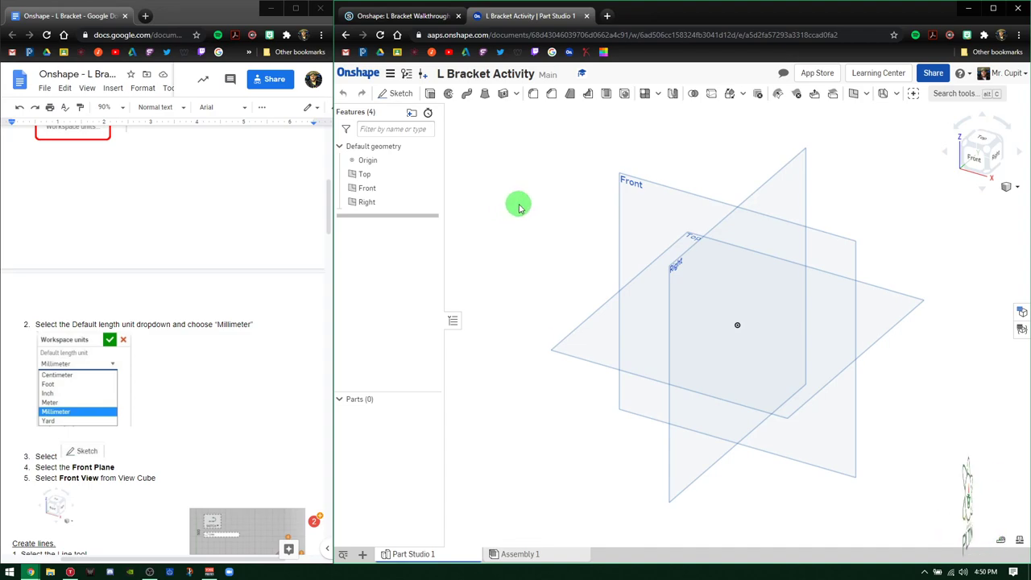
click(395, 94)
click(651, 256)
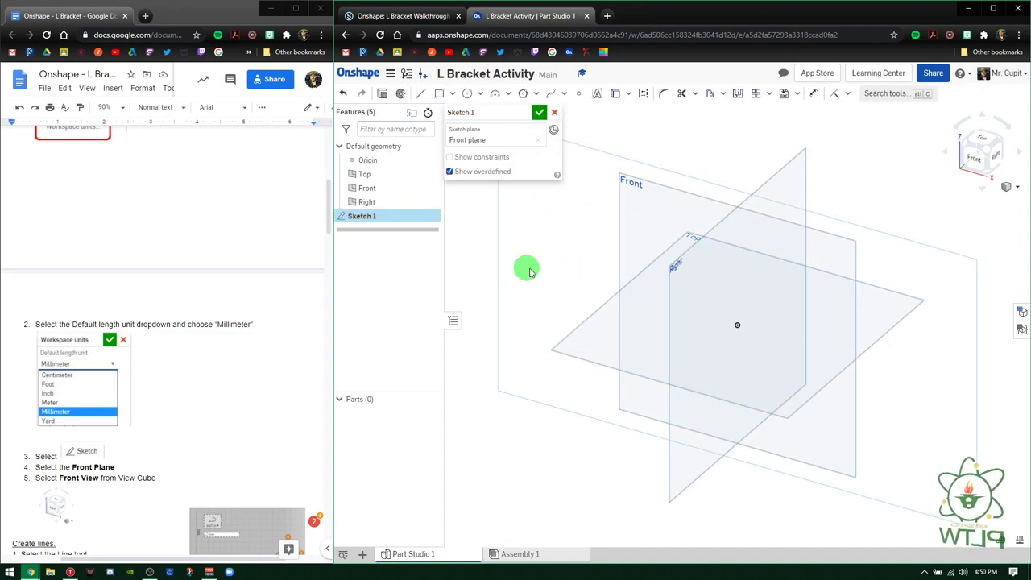
scroll(150, 384, down, 1)
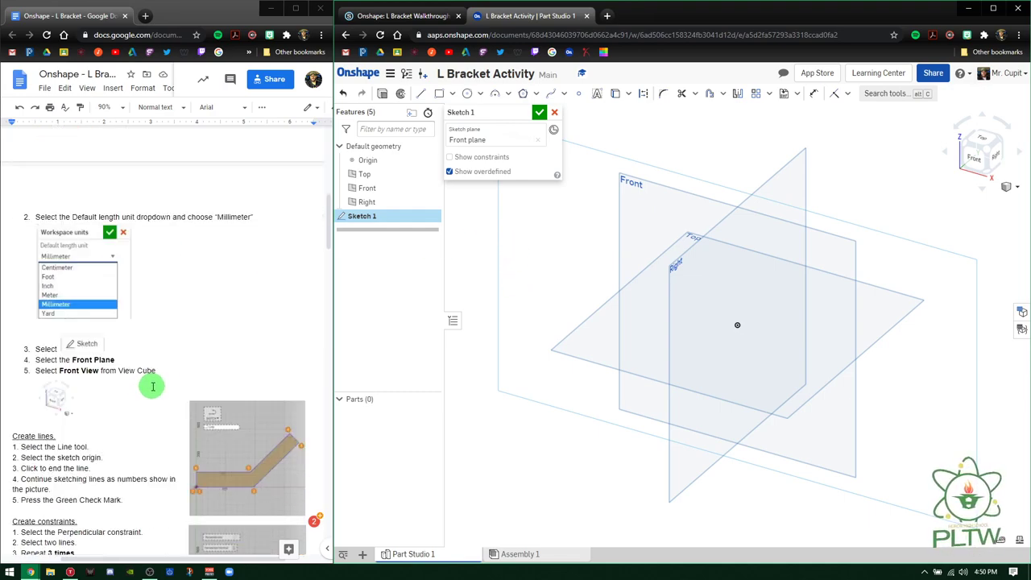
click(974, 158)
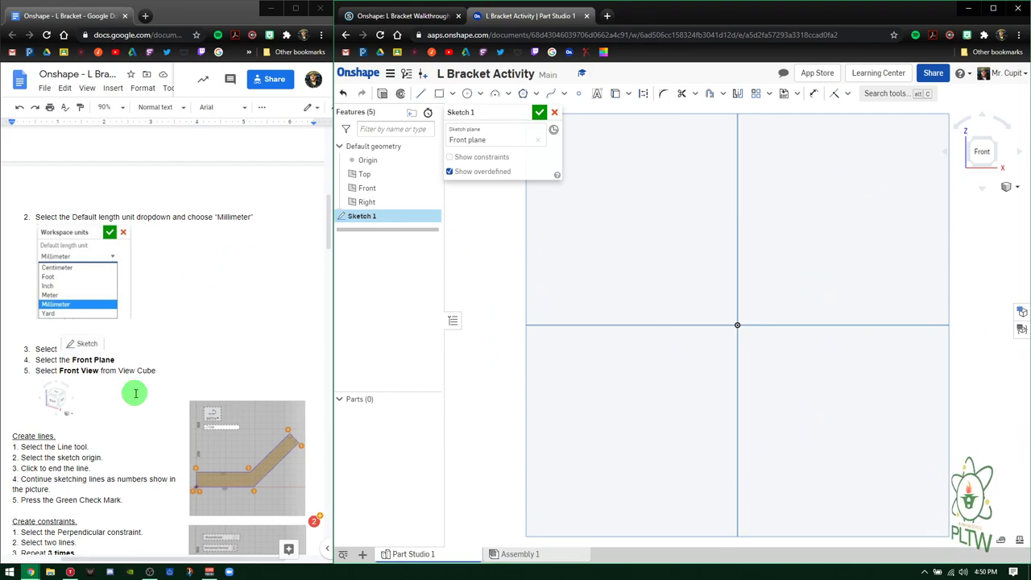
Sketch a closed six-line L-bracket outline from the origin, with outer arms about 50 mm long and ends about 10 and 11 mm wide.
scroll(137, 395, down, 1)
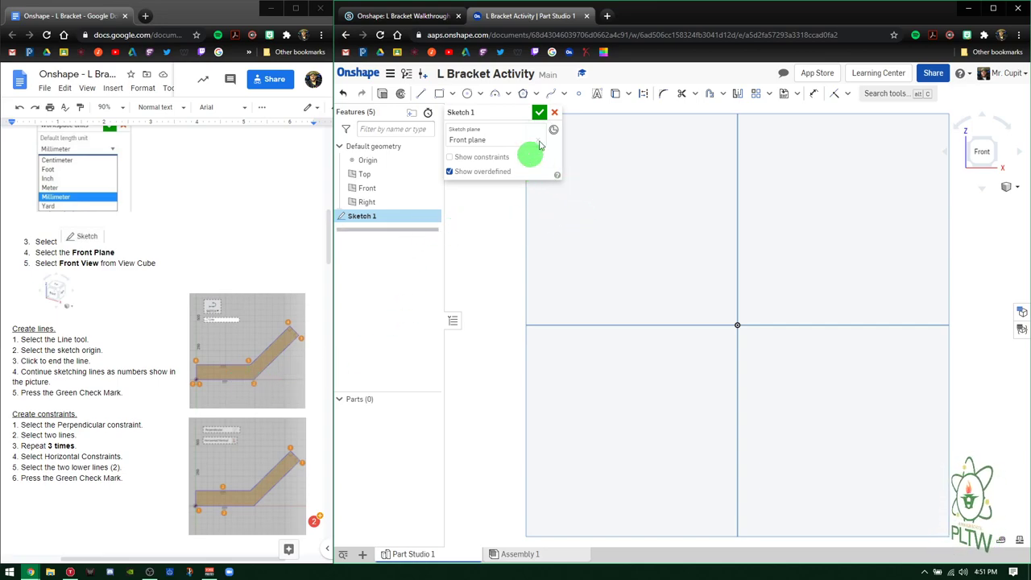
click(420, 93)
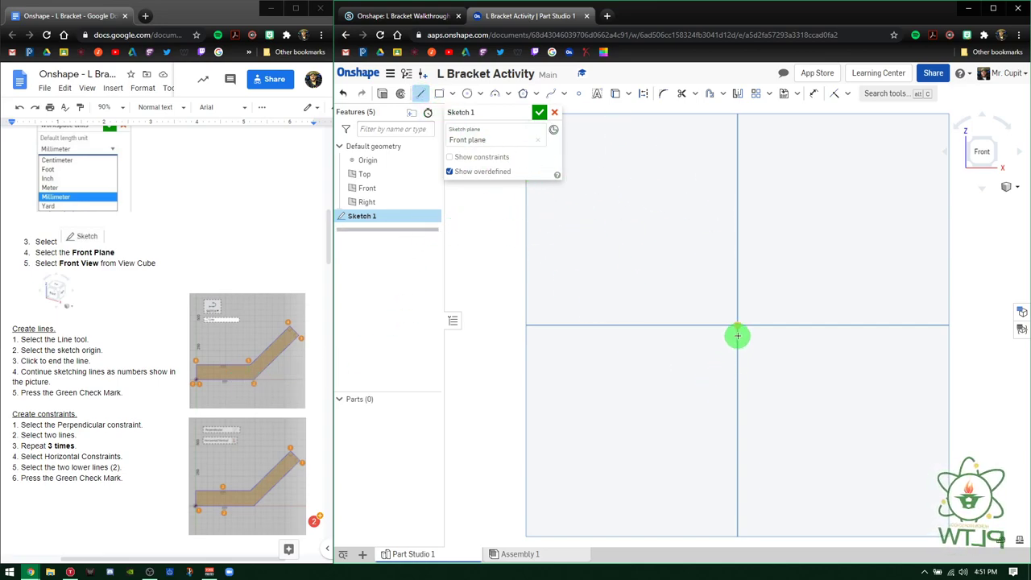
click(735, 326)
click(875, 325)
middle_drag(939, 265, 753, 337)
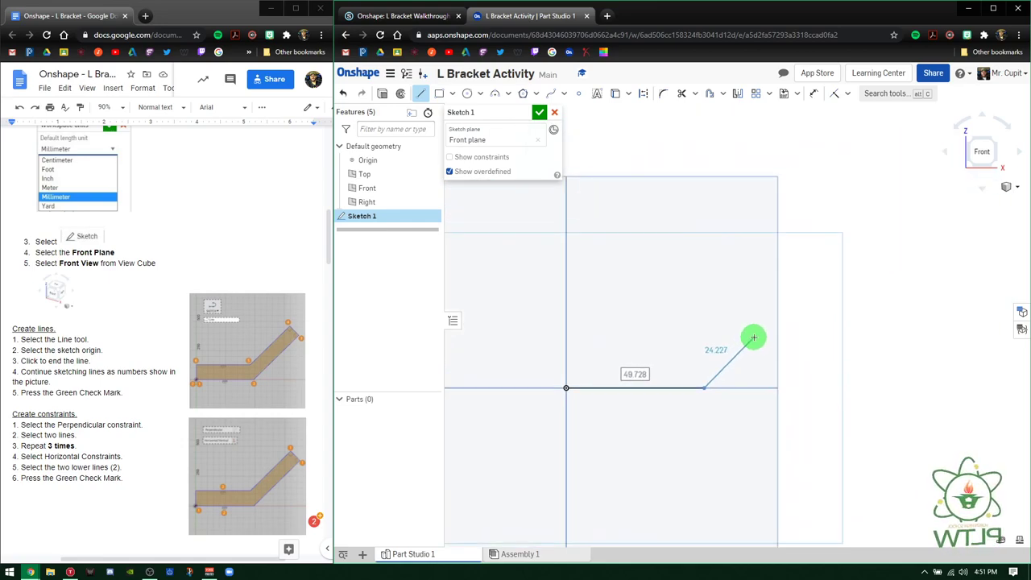
click(812, 299)
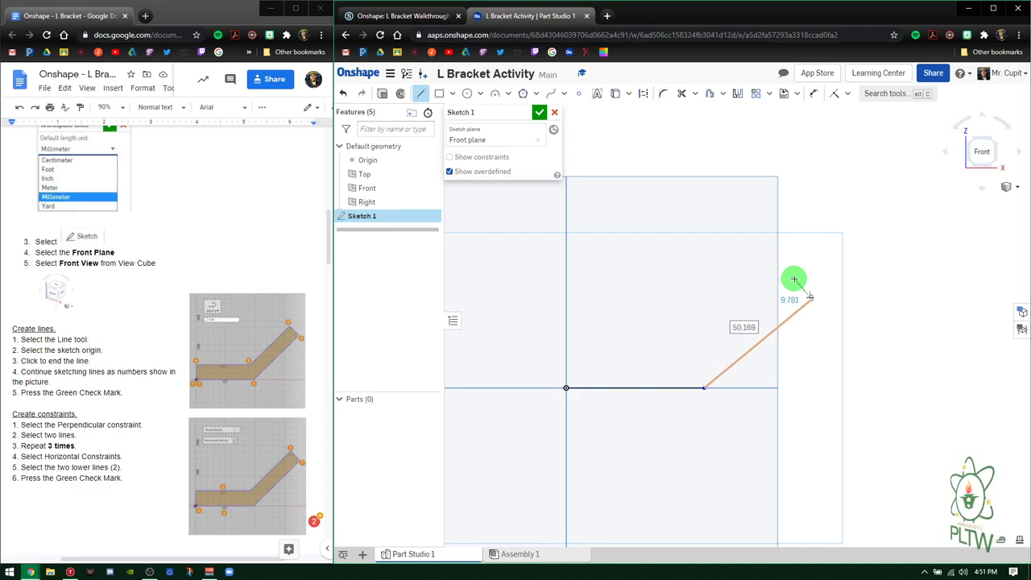
click(794, 280)
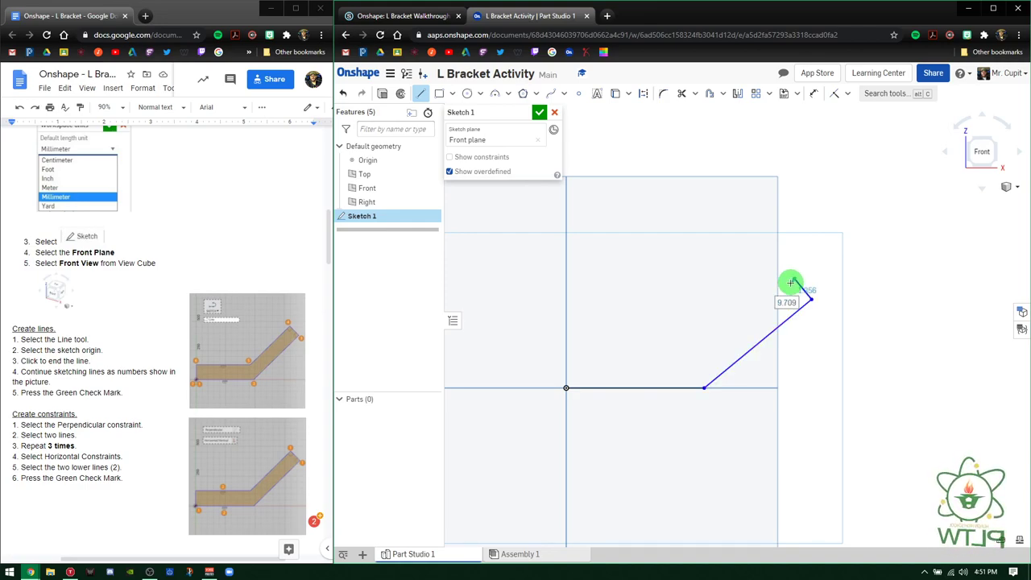
click(699, 358)
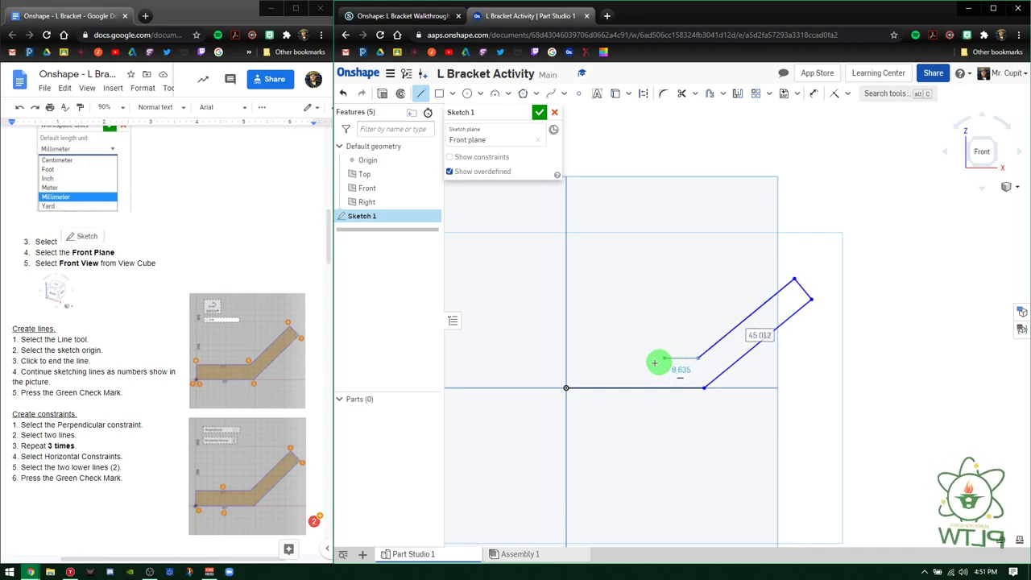
click(566, 358)
click(566, 388)
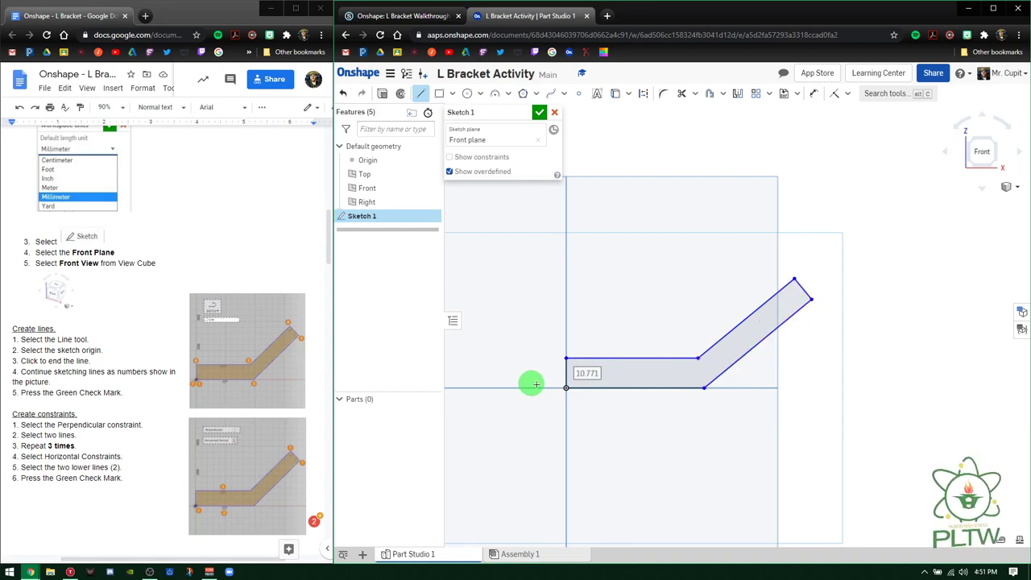
Examine the closed bracket outline up close, especially the corner at the origin and the inner bend.
scroll(564, 388, down, 2)
scroll(569, 387, up, 5)
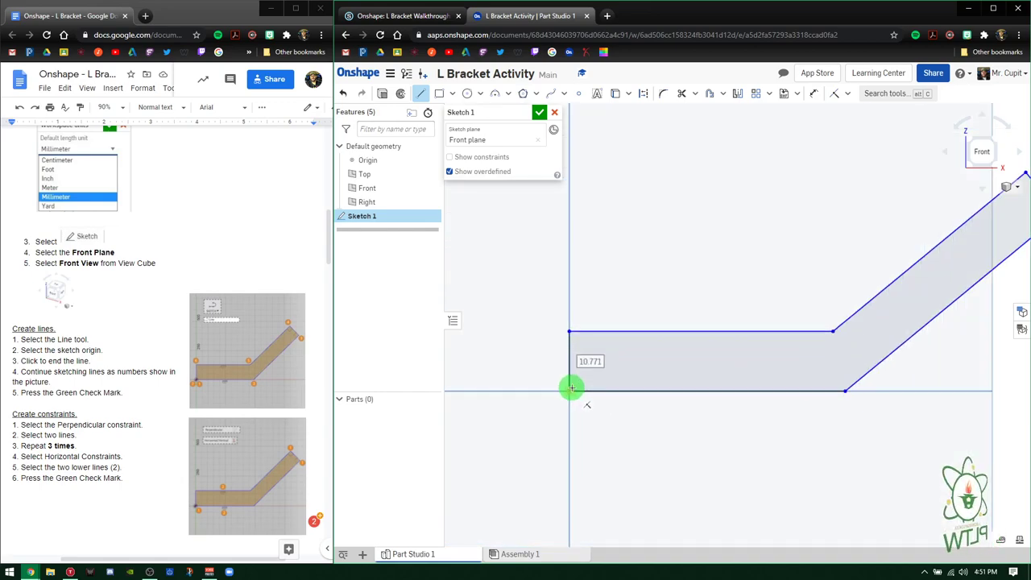
scroll(570, 387, up, 3)
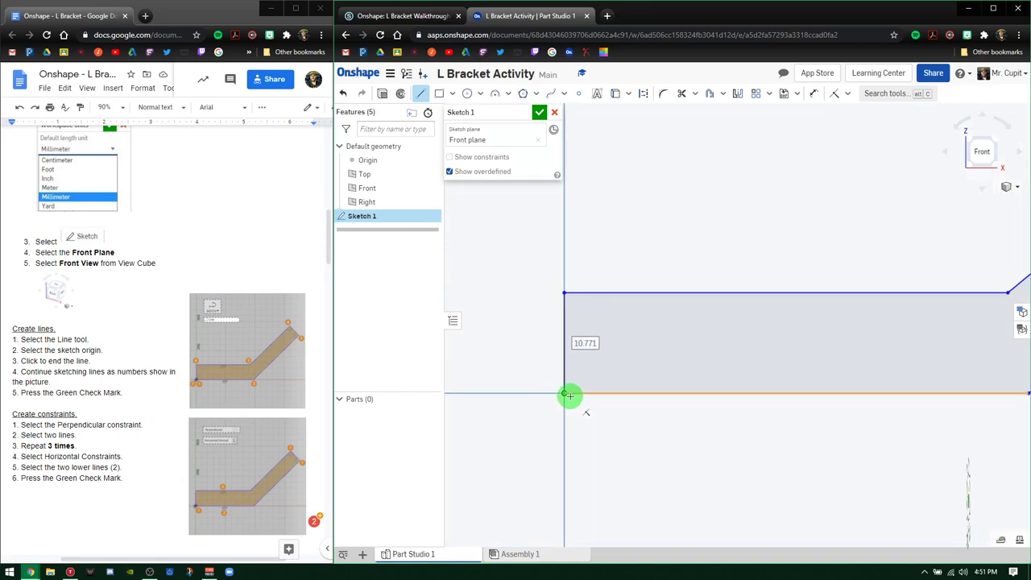
scroll(566, 393, up, 2)
scroll(570, 392, down, 4)
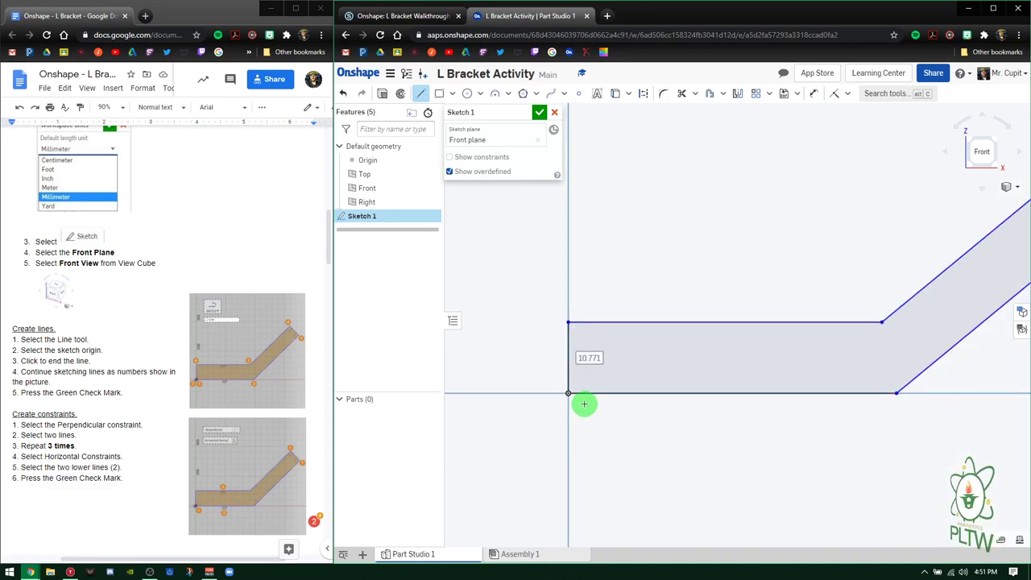
scroll(714, 402, up, 2)
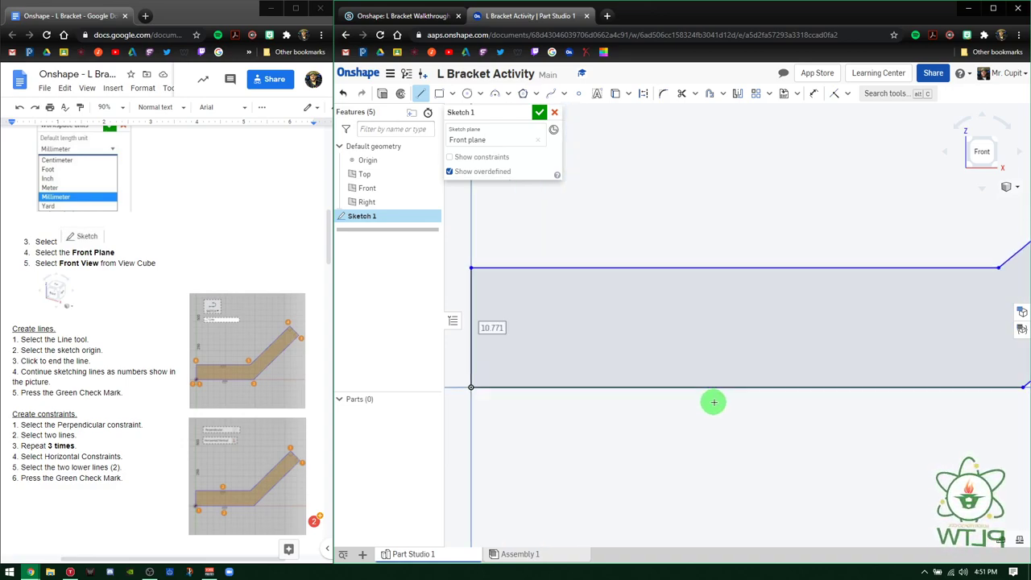
scroll(732, 391, down, 4)
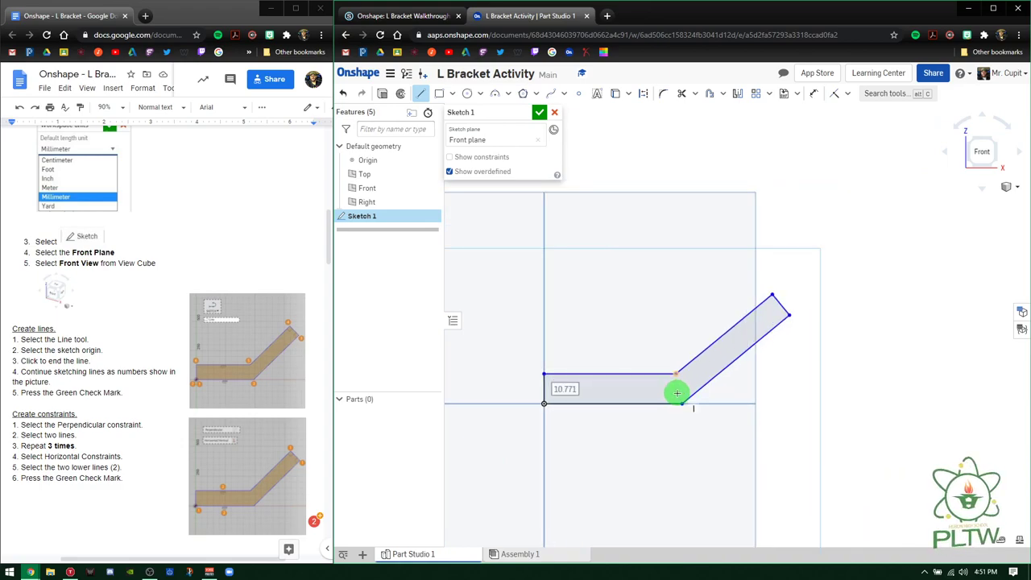
scroll(675, 394, up, 2)
scroll(657, 386, down, 1)
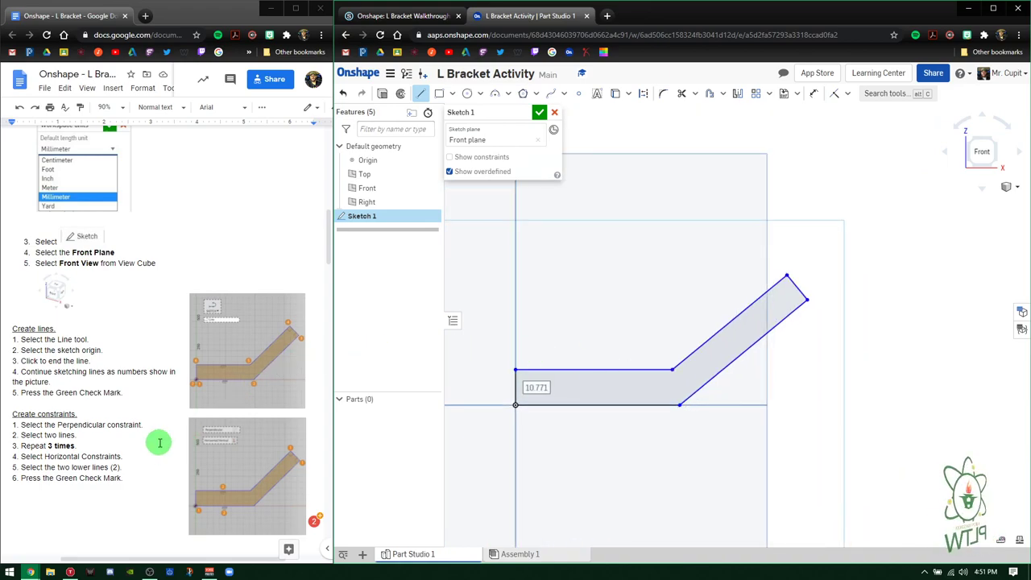
Try to make the short edge at the origin perpendicular to the lower horizontal line, and show the sketch constraints.
scroll(77, 439, down, 1)
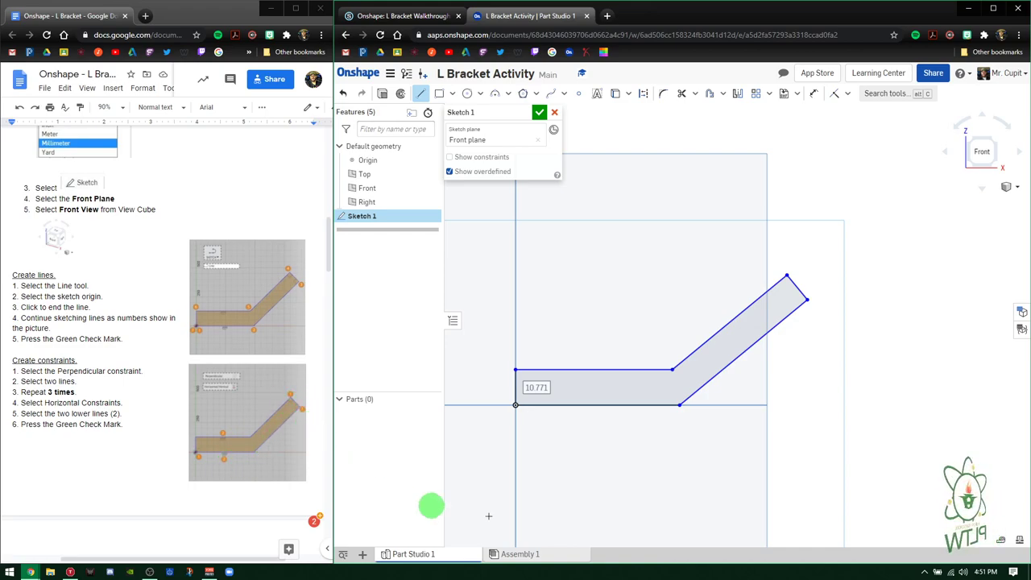
click(848, 94)
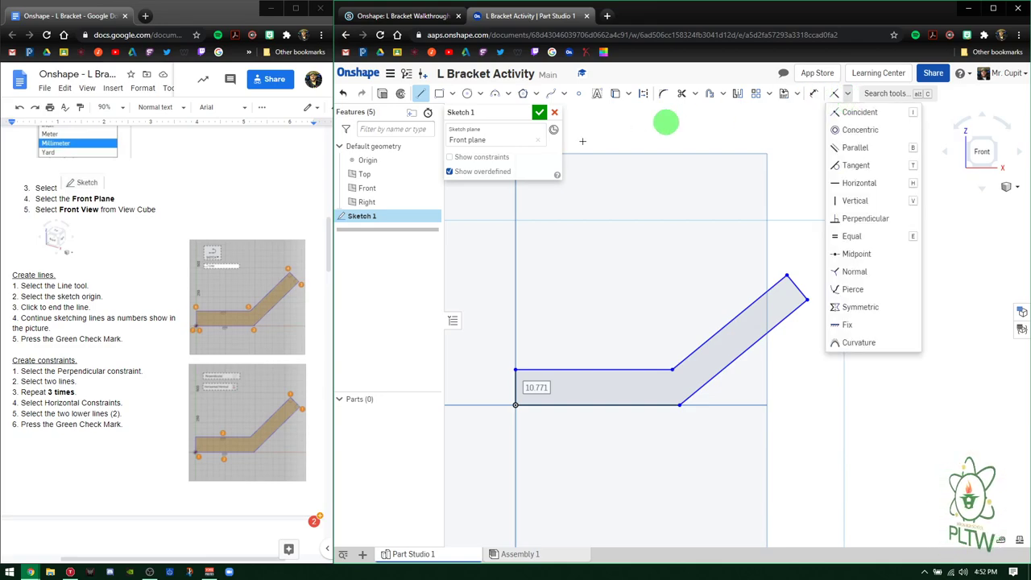
click(867, 221)
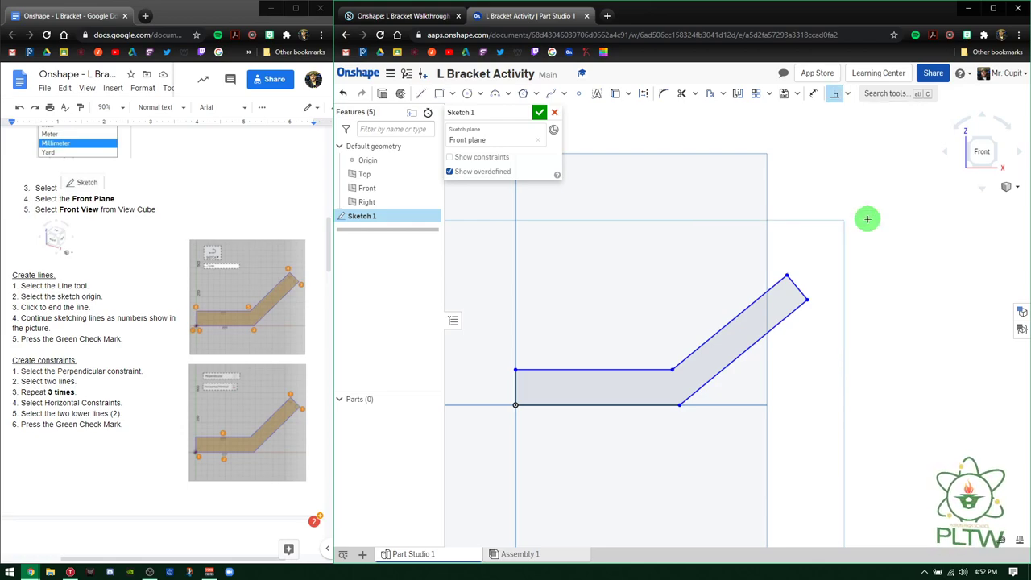
click(517, 390)
click(537, 405)
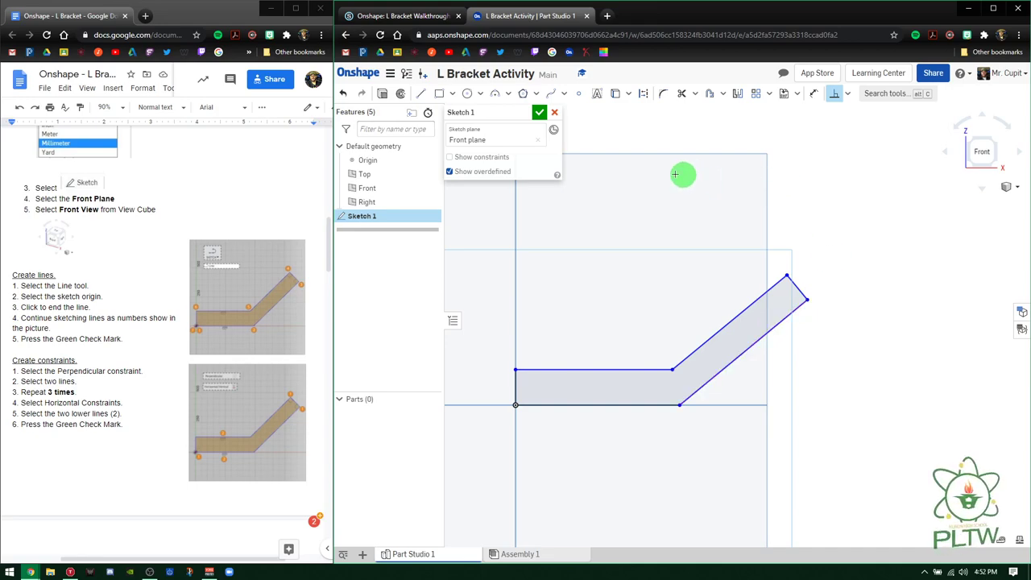
click(451, 157)
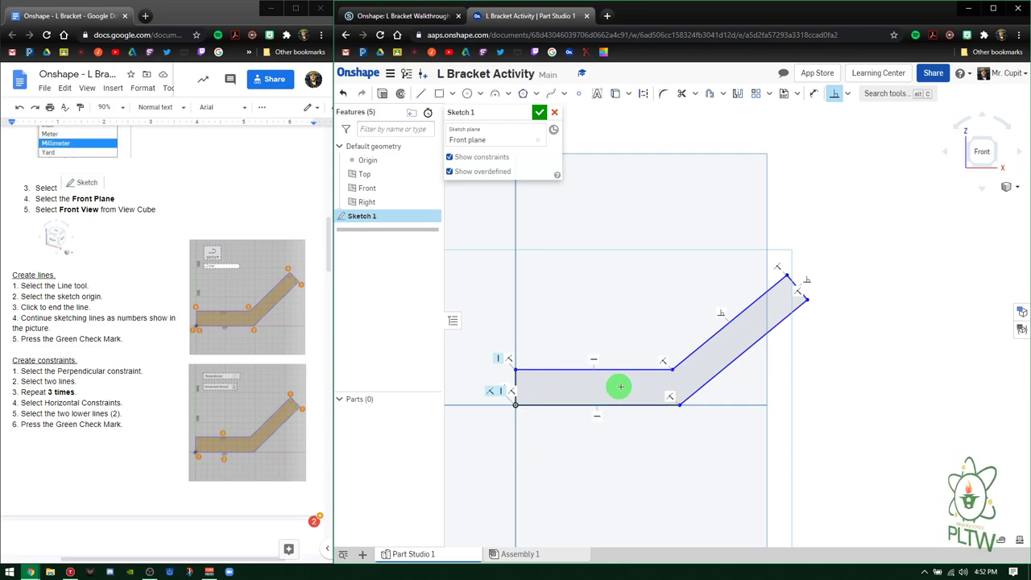
Apply a Parallel constraint between the upper and lower horizontal lines of the bracket's horizontal arm.
click(848, 96)
click(851, 148)
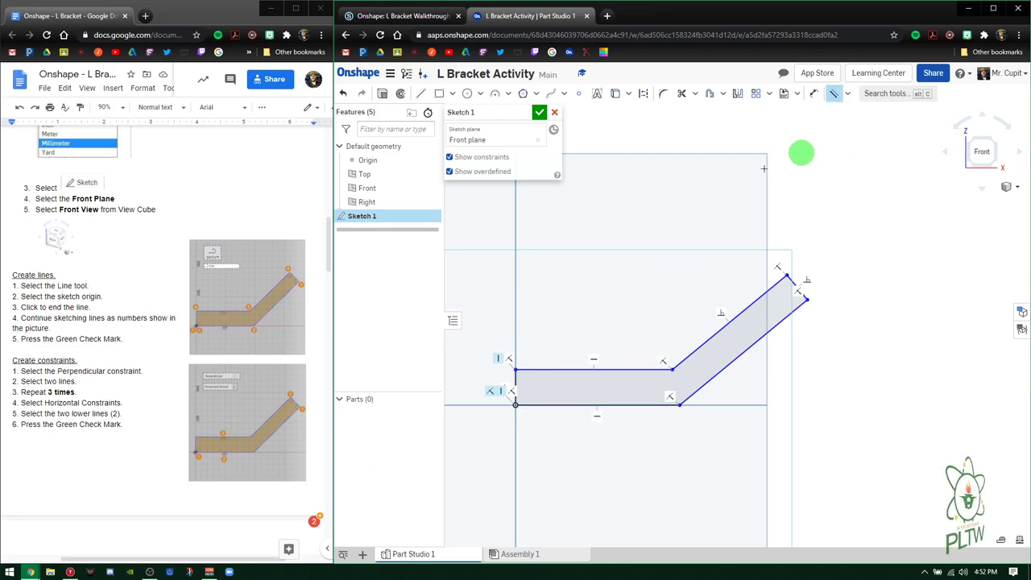
click(616, 371)
click(617, 404)
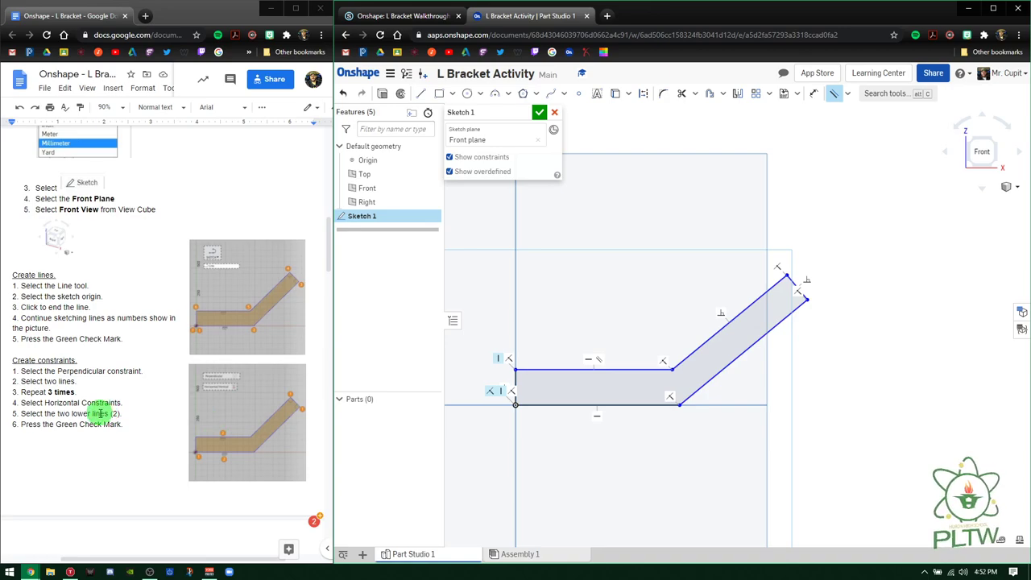
Apply Equal constraints between the bottom horizontal line and the lower angled line, and between the two short end edges.
scroll(101, 399, down, 1)
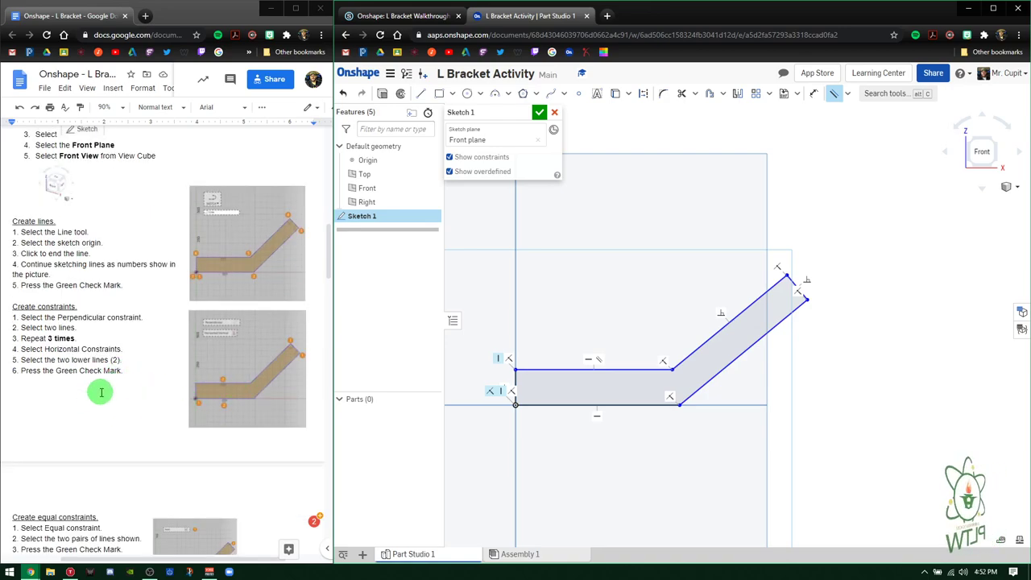
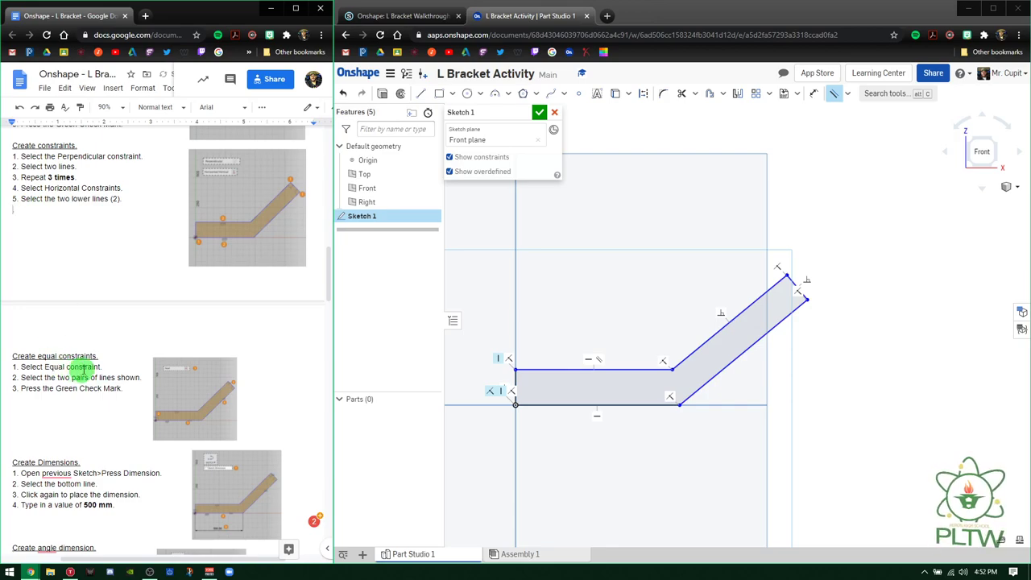
scroll(87, 372, down, 1)
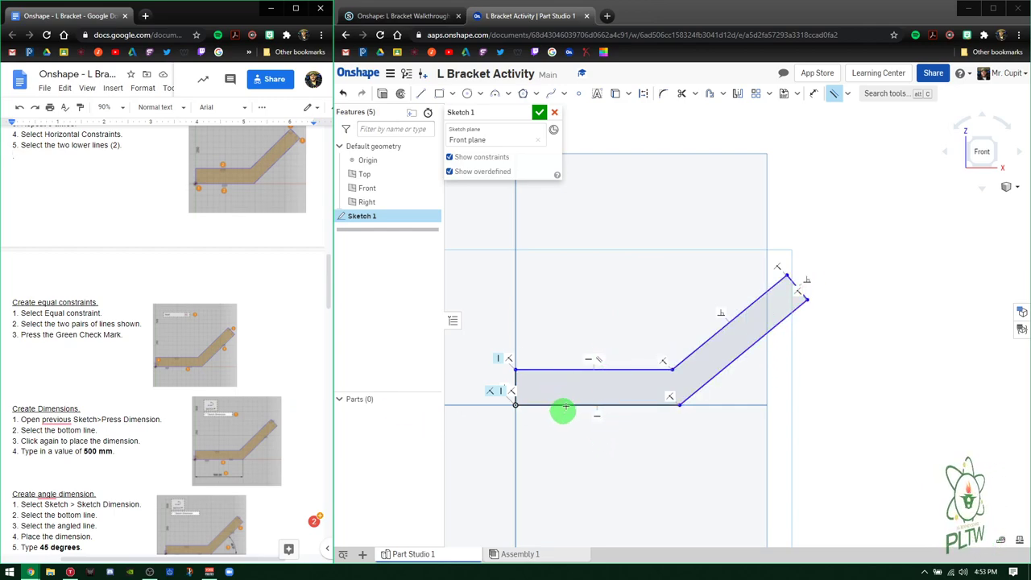
click(848, 94)
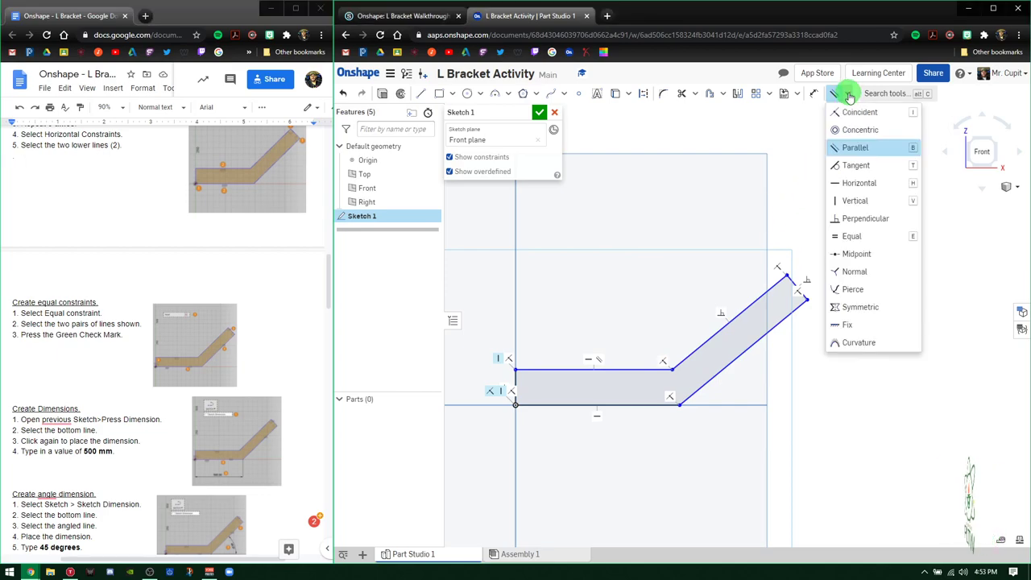
click(852, 235)
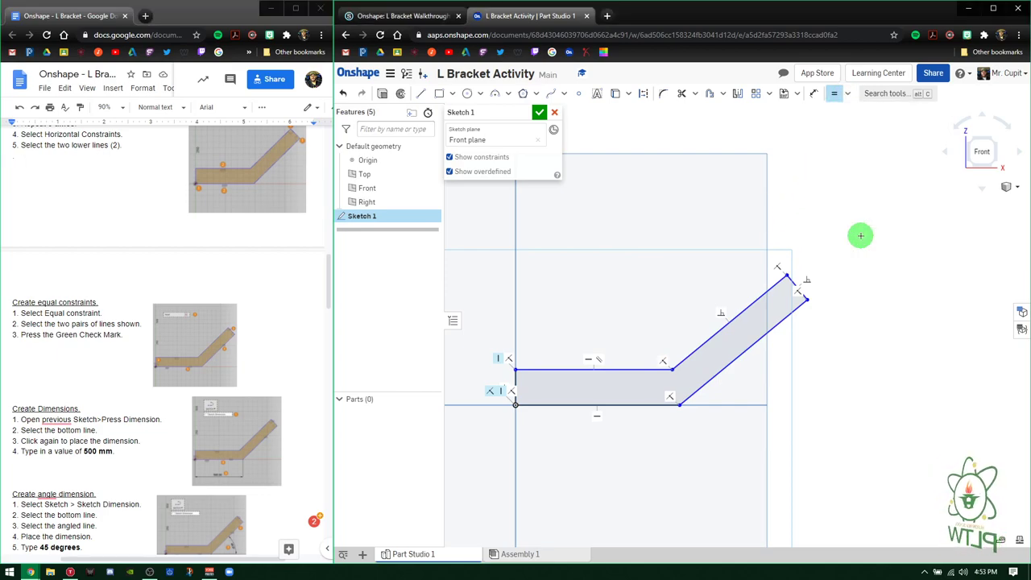
click(640, 403)
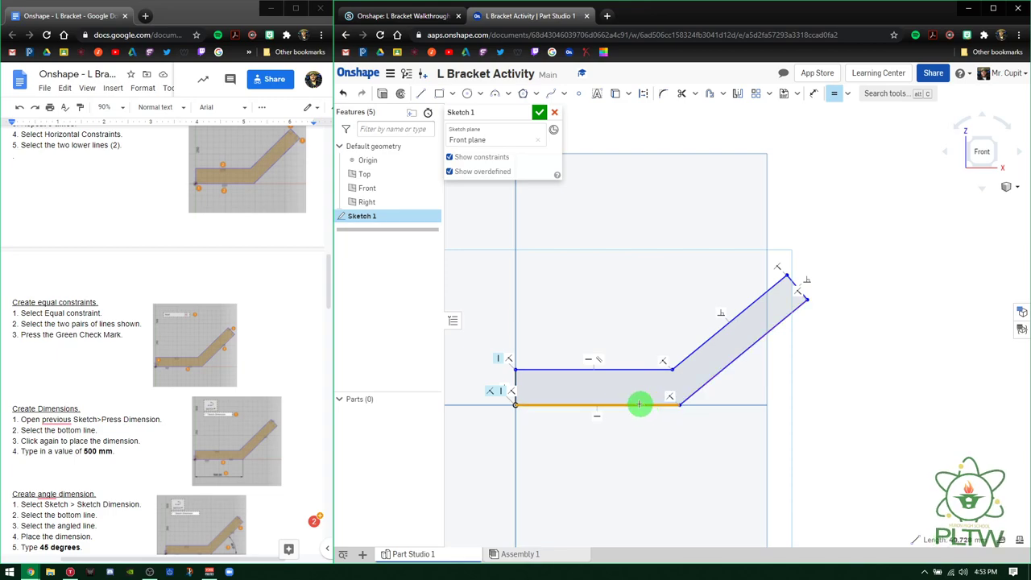
click(731, 366)
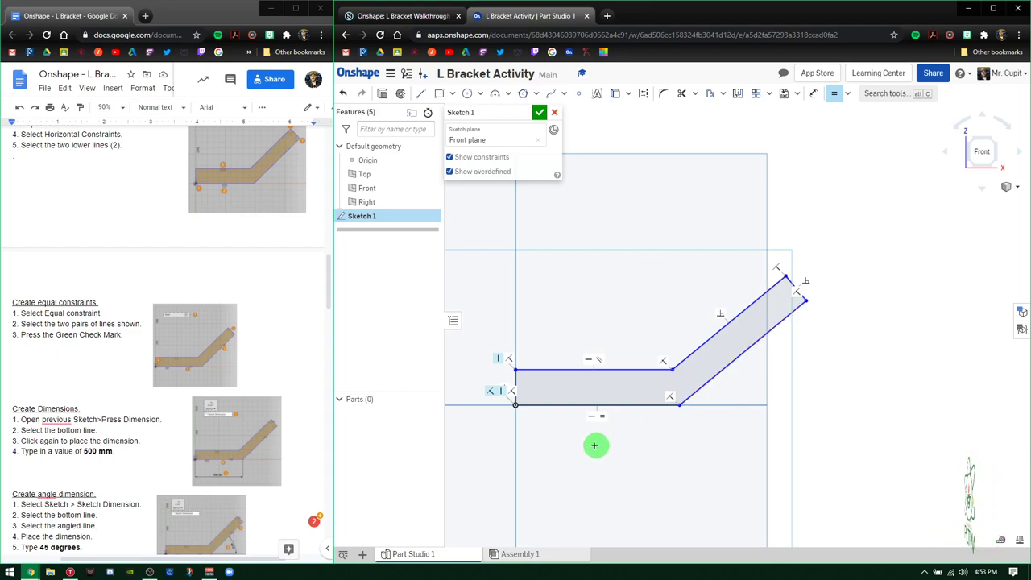
click(516, 380)
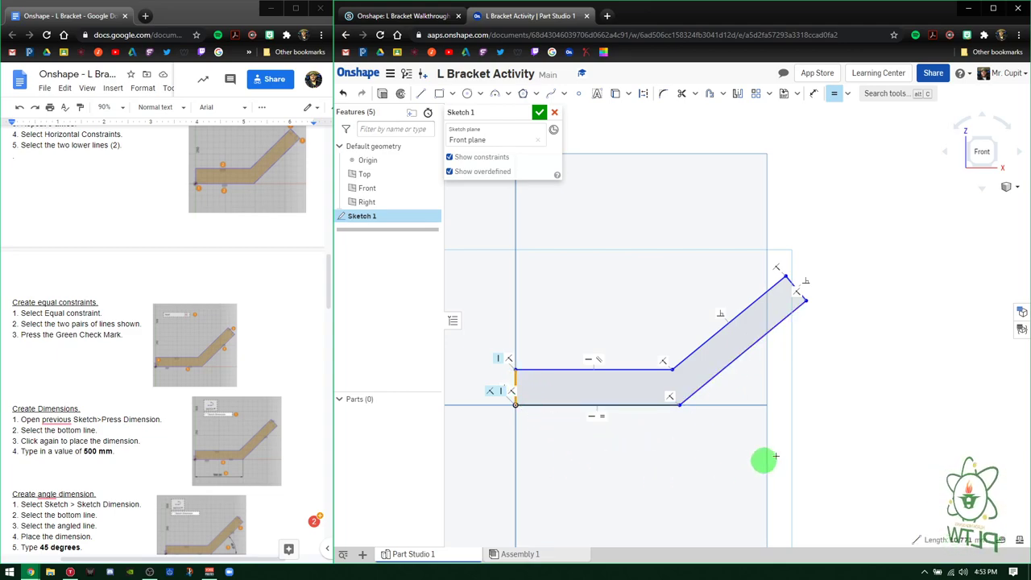
click(789, 282)
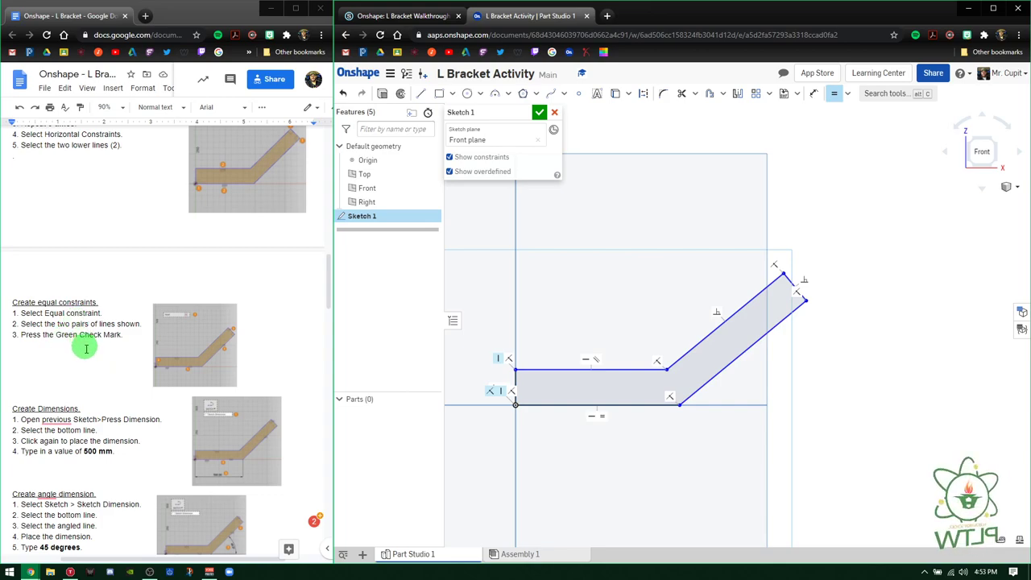
In the Google Docs instruction sheet, delete step 3, "Press the Green Check Mark.", under Create equal constraints.
scroll(86, 346, down, 1)
drag(122, 281, 22, 282)
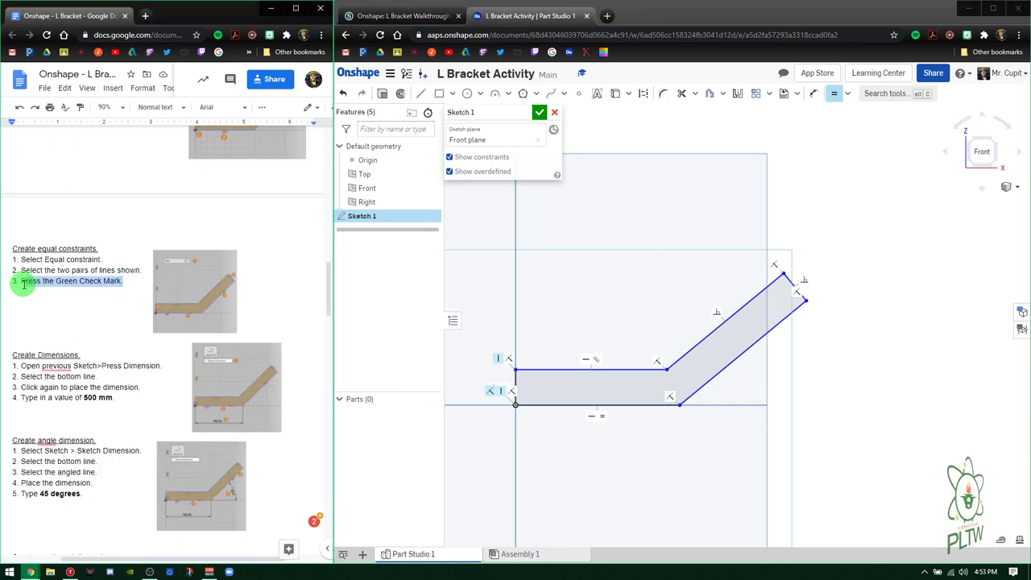
key(BackSpace)
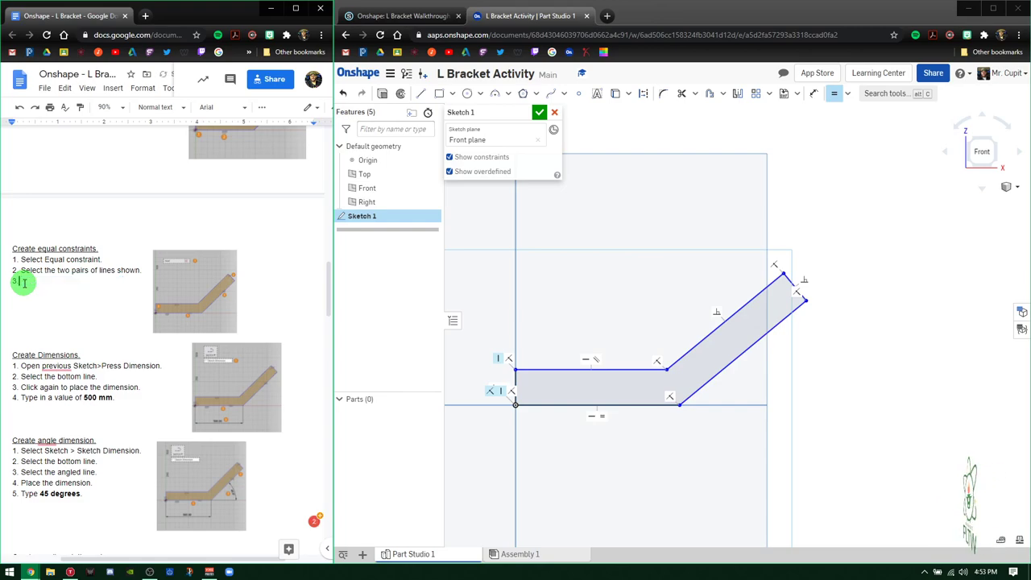
Back in Onshape, dimension the bracket's bottom horizontal line to 500 mm, placing the dimension below it.
scroll(93, 317, down, 1)
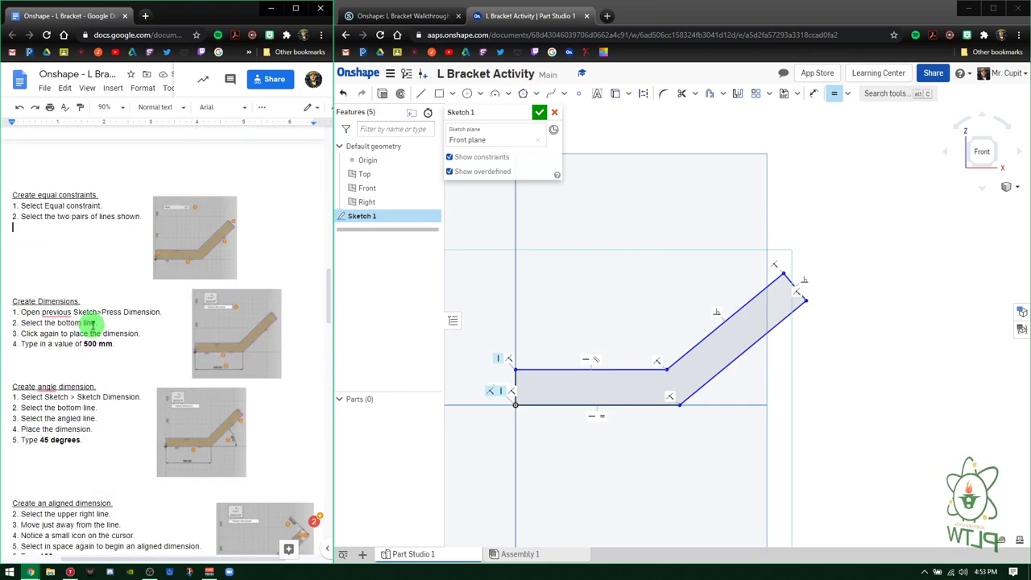
mouse_move(62, 310)
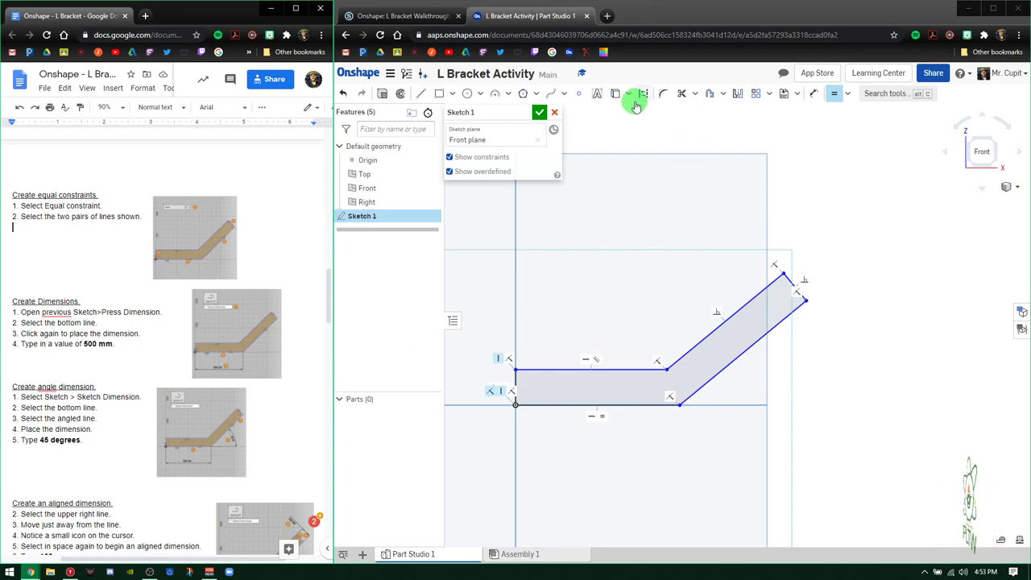
click(814, 95)
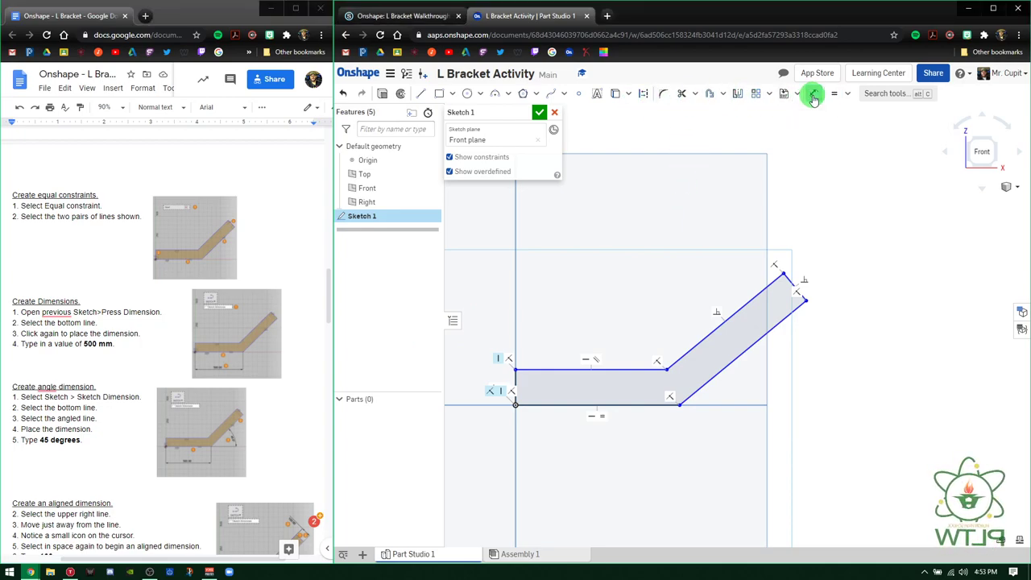
click(576, 406)
click(588, 455)
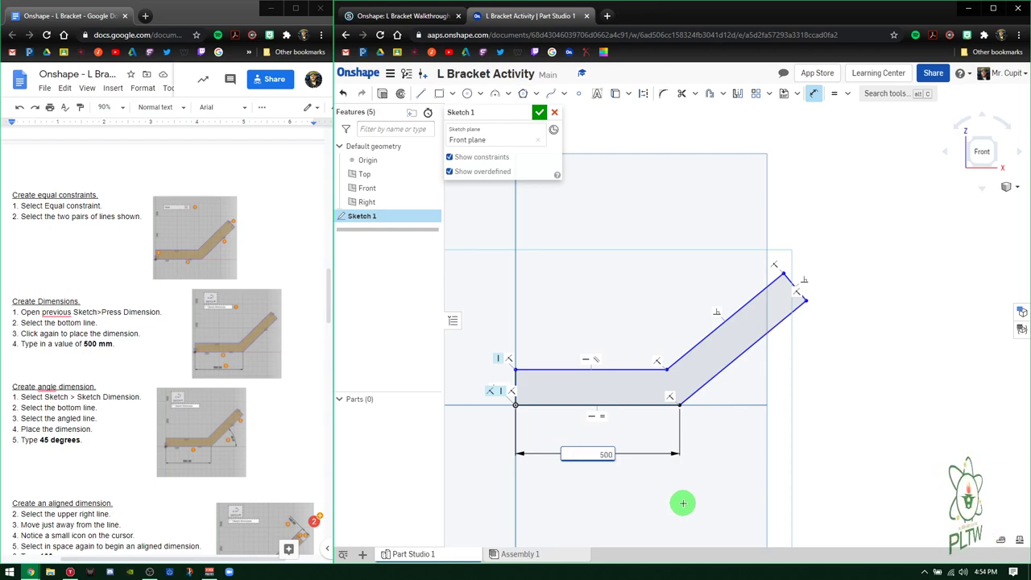
scroll(695, 358, down, 3)
scroll(695, 333, down, 5)
mouse_move(833, 261)
middle_down()
mouse_move(658, 301)
mouse_move(674, 321)
middle_up()
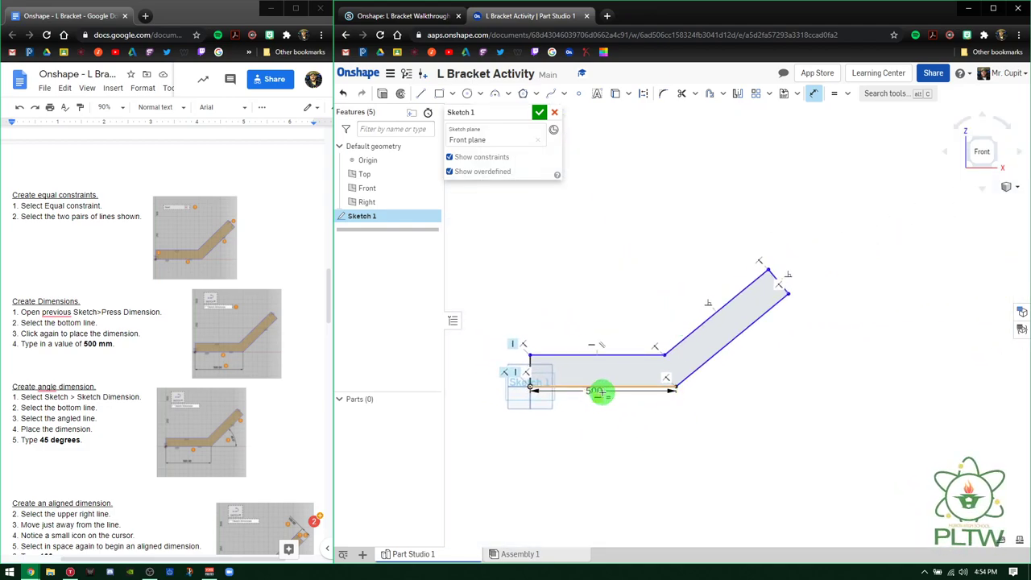
Add a 45 degree angle dimension between the bottom horizontal line and the lower angled line.
scroll(624, 380, up, 2)
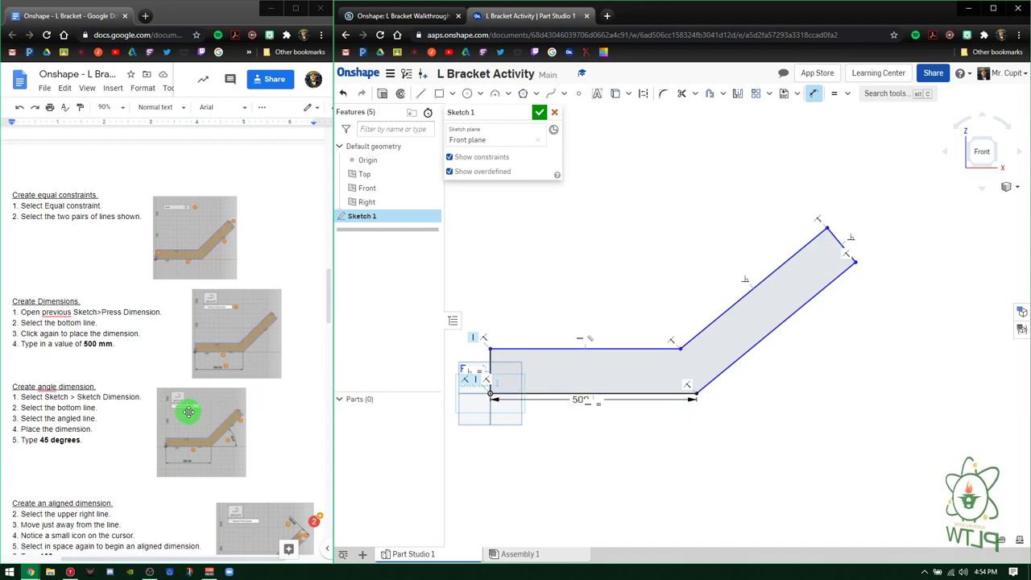
scroll(127, 435, down, 1)
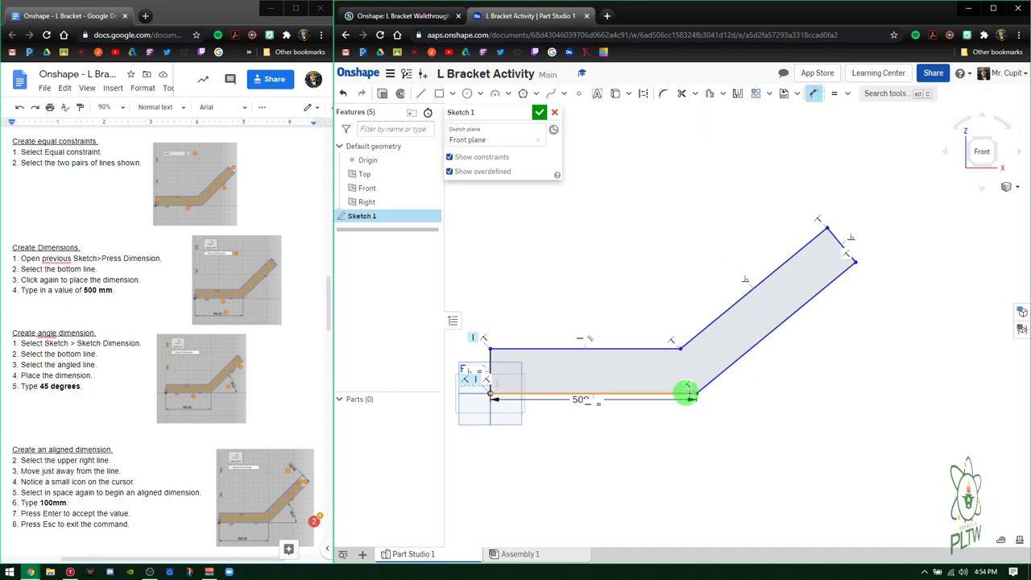
click(728, 369)
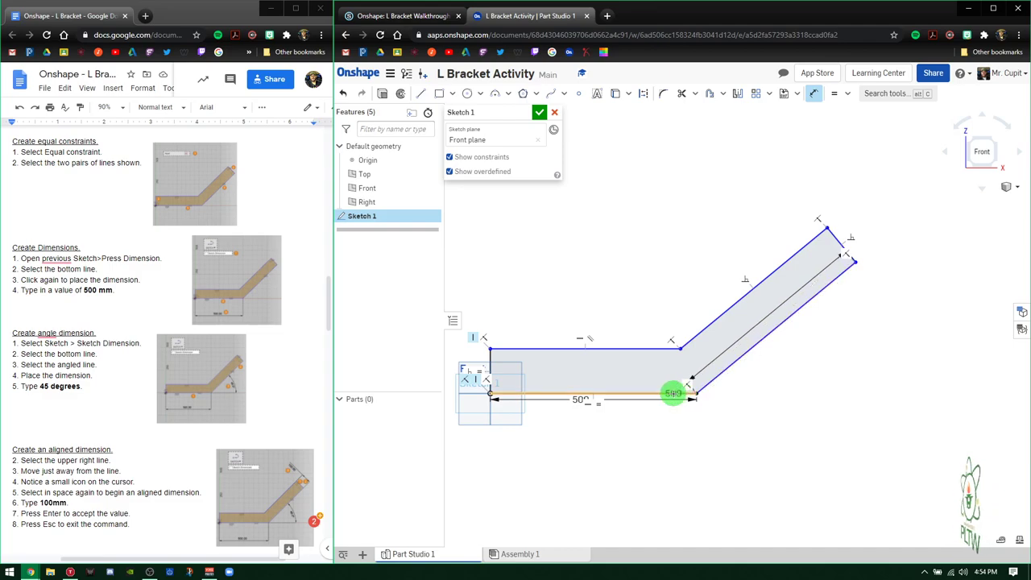
click(673, 393)
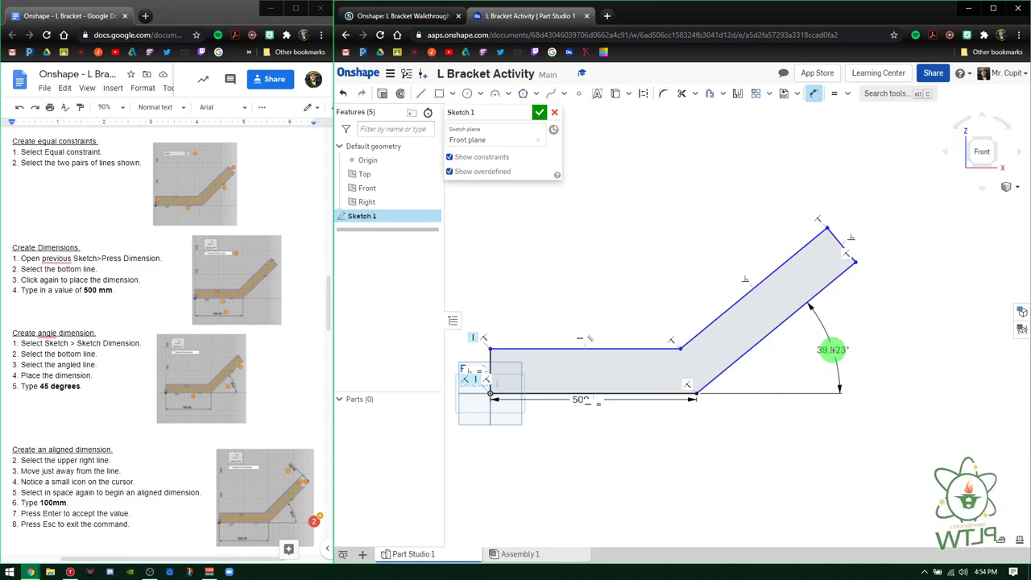
click(830, 347)
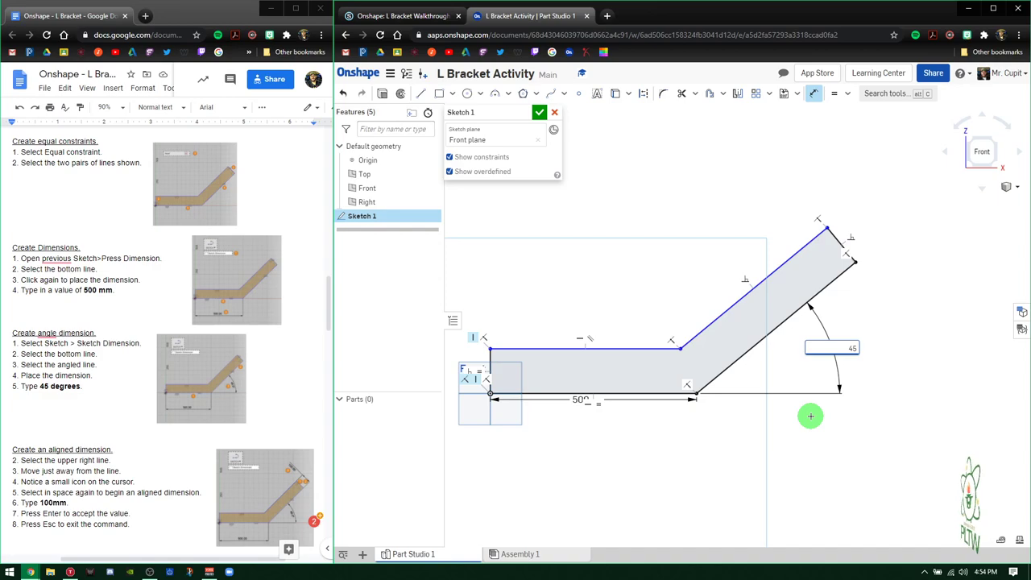
text(45)
key(Return)
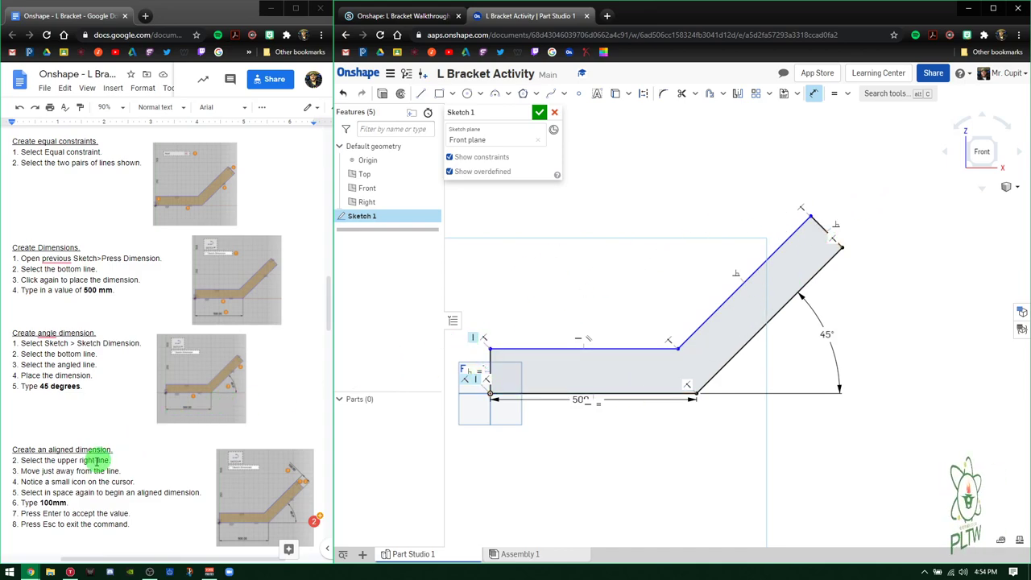
Dimension the short vertical edge at the origin to 100 mm, then exit the Dimension tool.
scroll(118, 459, down, 1)
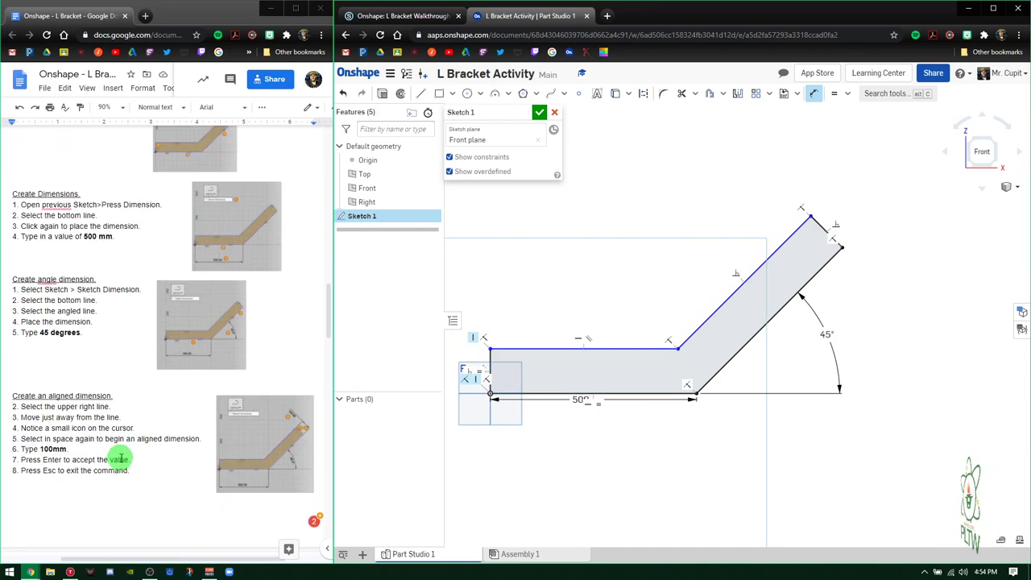
scroll(156, 465, down, 1)
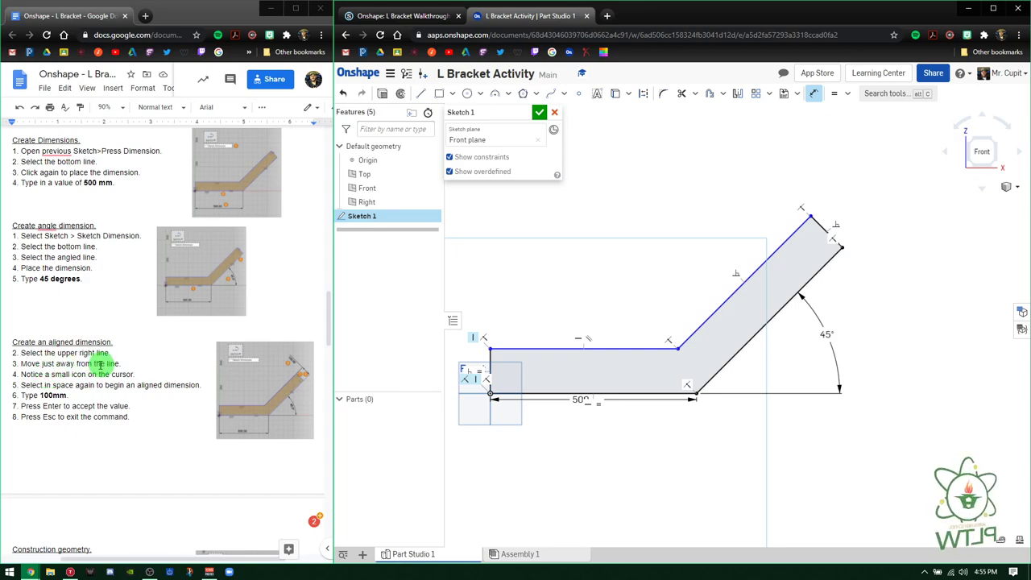
click(490, 363)
click(454, 365)
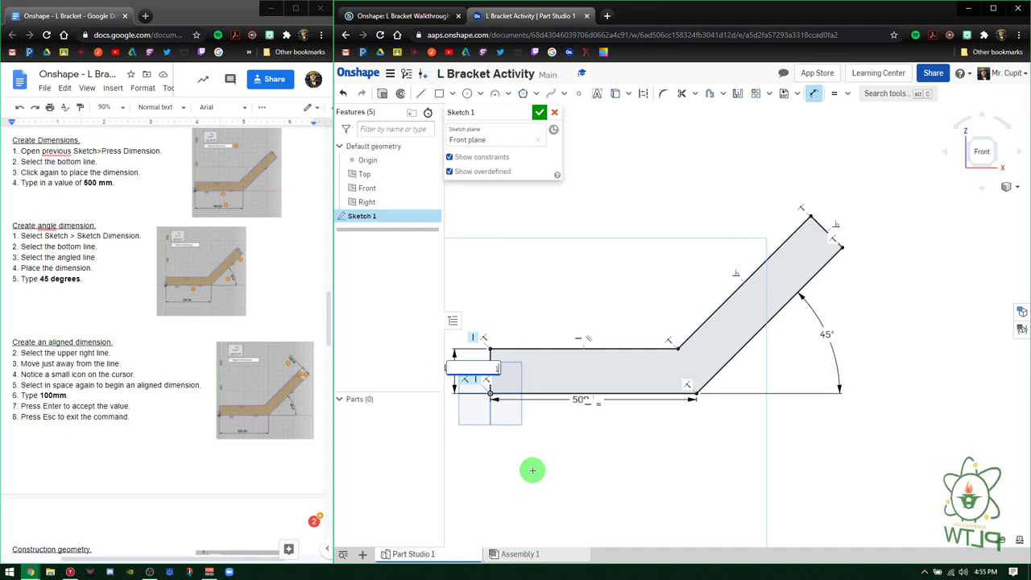
text(100)
key(Return)
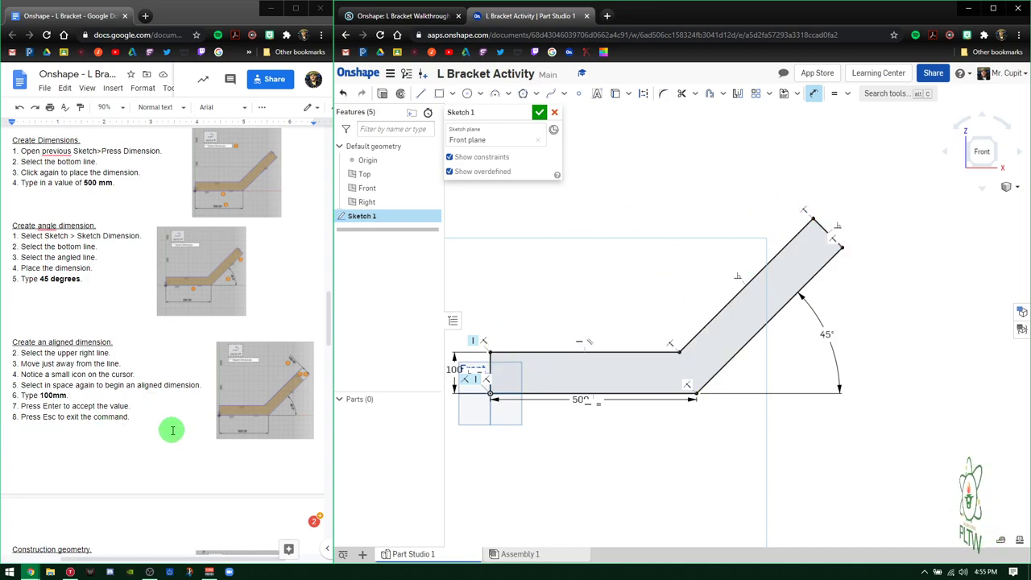
scroll(173, 430, down, 5)
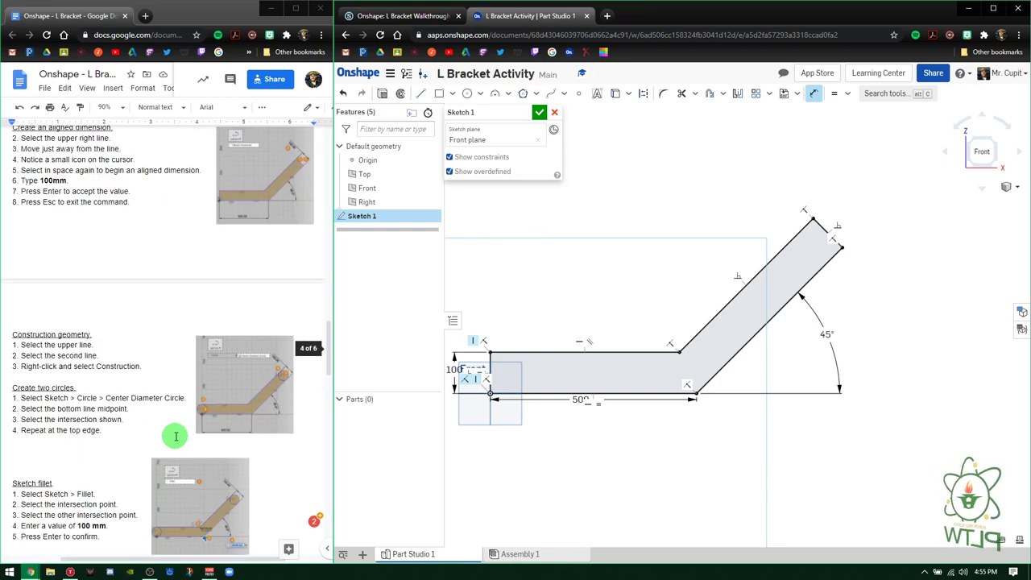
scroll(84, 360, down, 1)
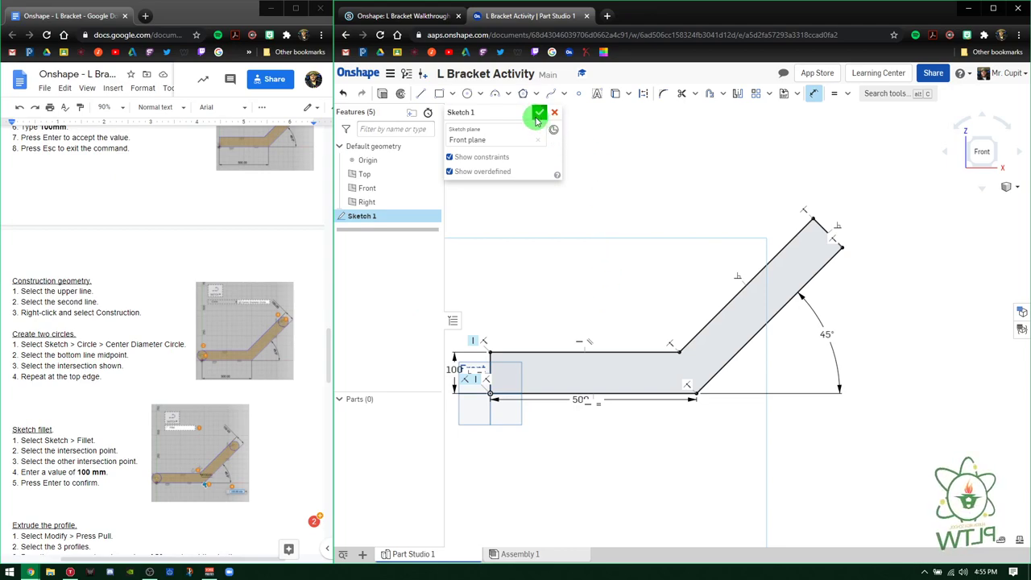
right_click(586, 266)
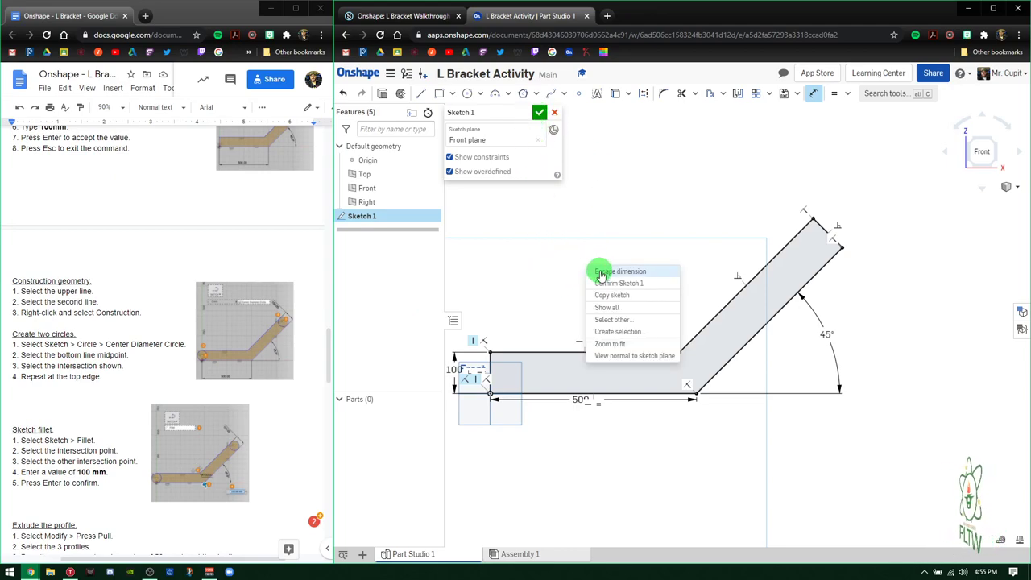
click(600, 273)
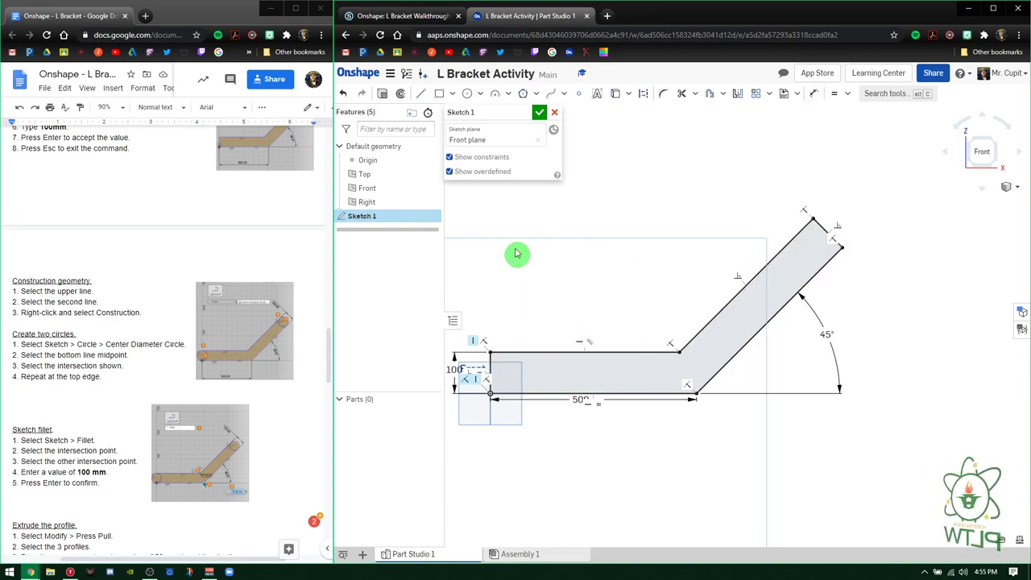
Hide the sketch constraint symbols and the Right, Front and Top default planes.
click(450, 158)
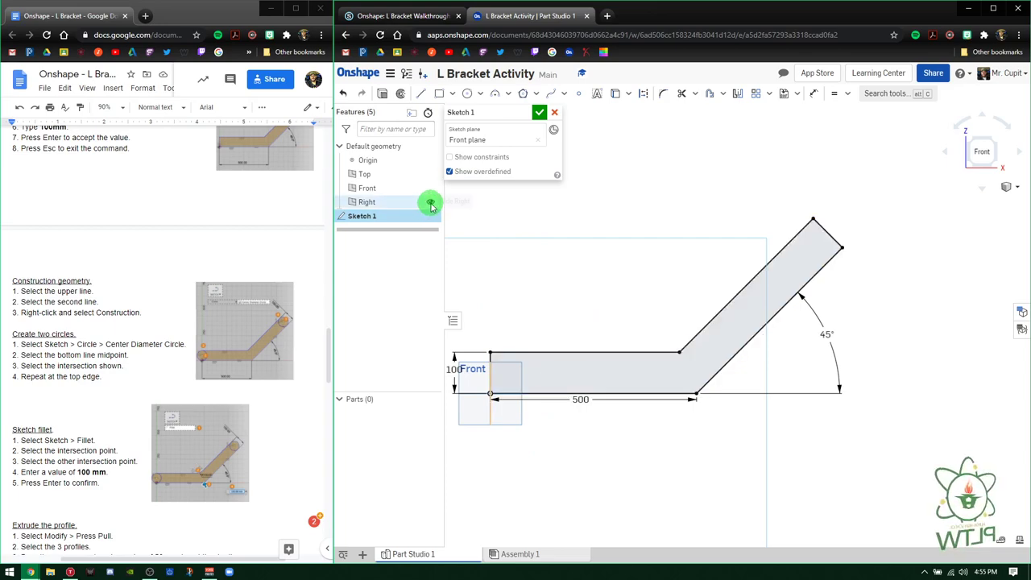
click(431, 202)
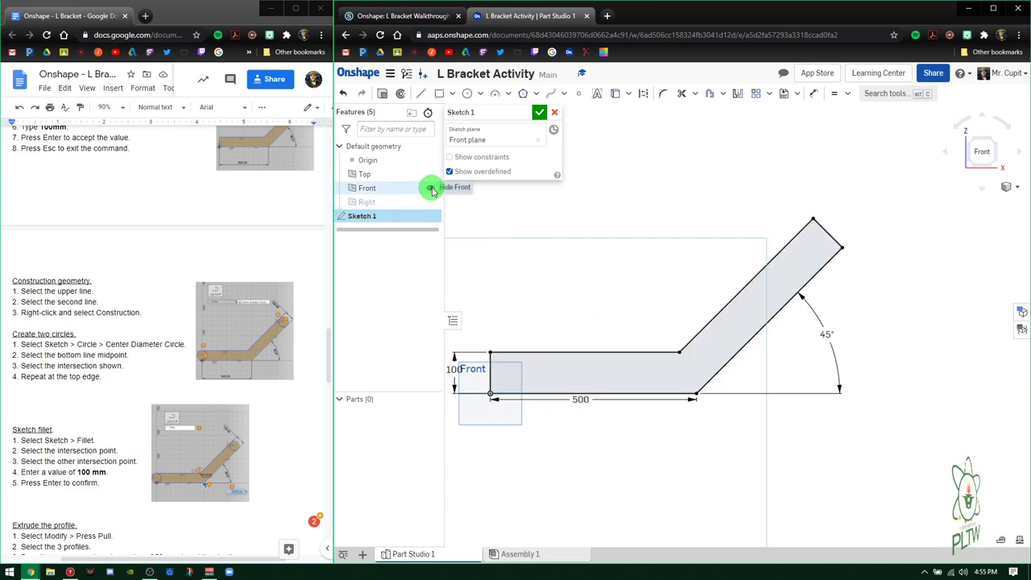
click(431, 189)
click(431, 175)
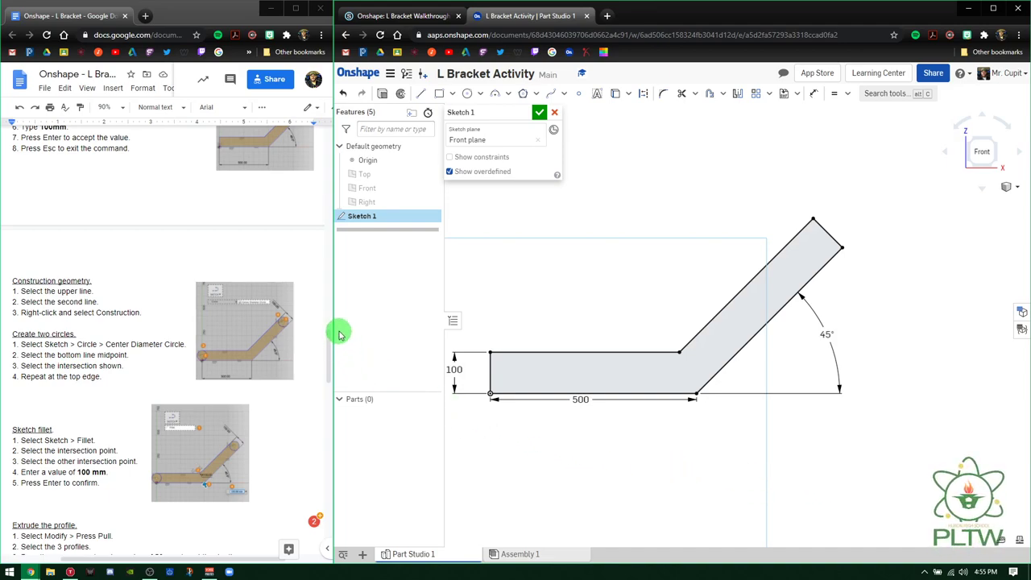
Convert the short vertical line at the origin and the angled arm's end line to construction geometry.
drag(333, 320, 280, 316)
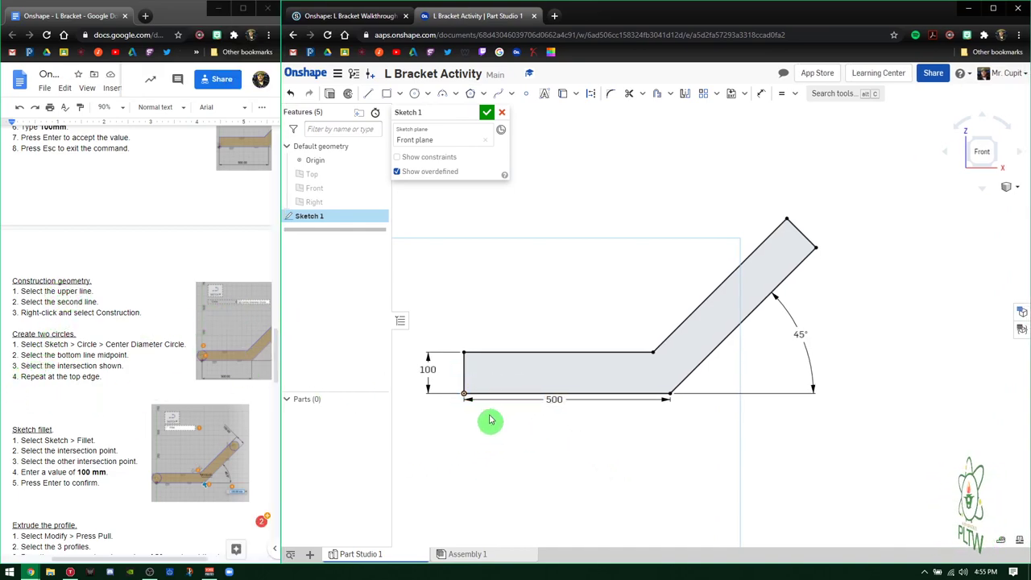
click(464, 371)
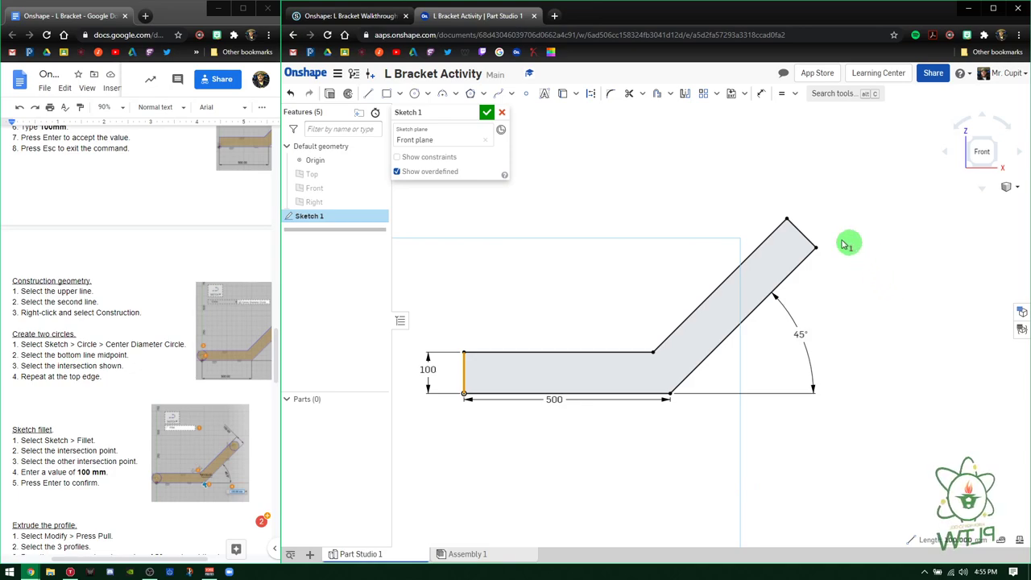
click(810, 230)
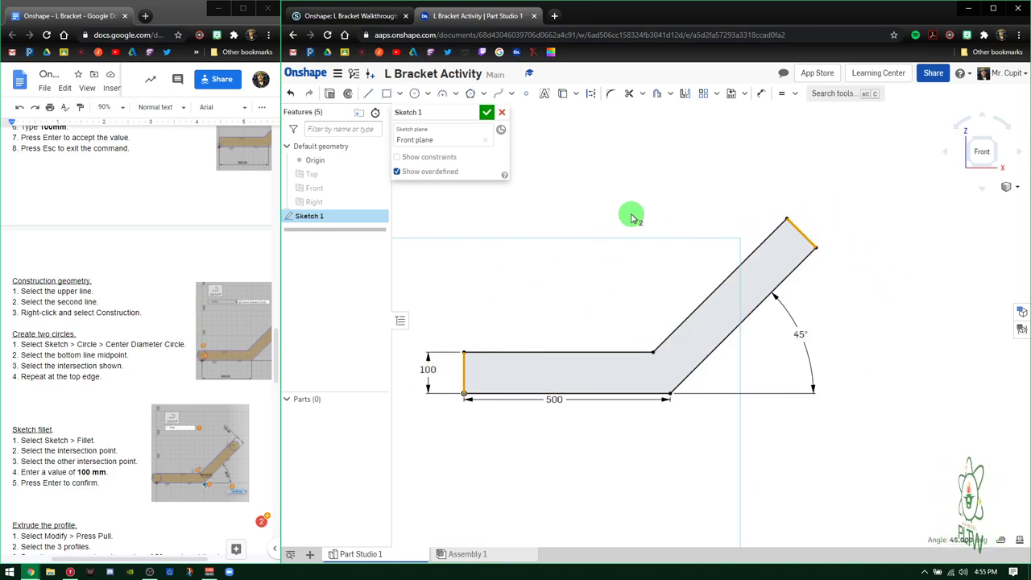
right_click(633, 218)
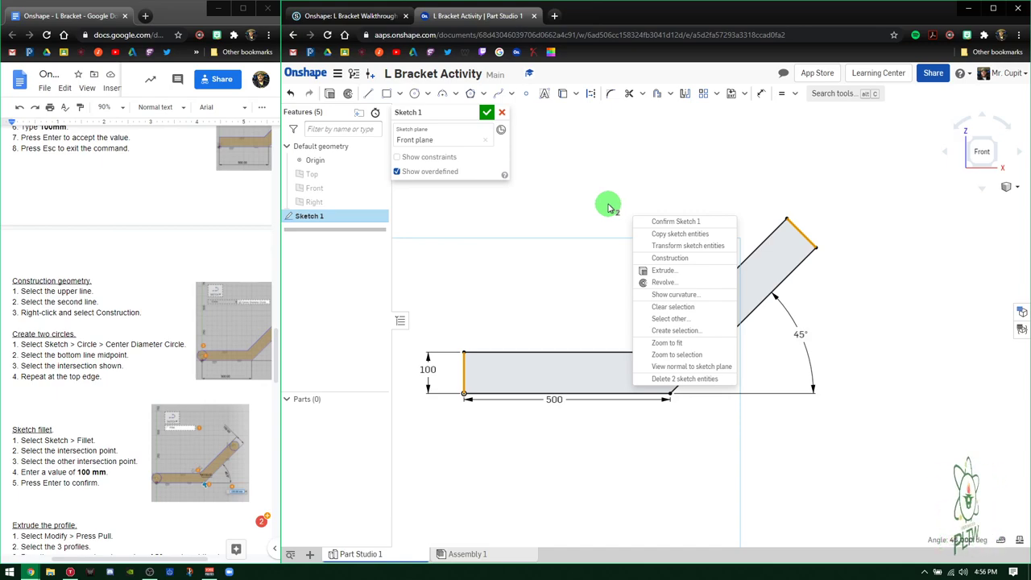
click(671, 261)
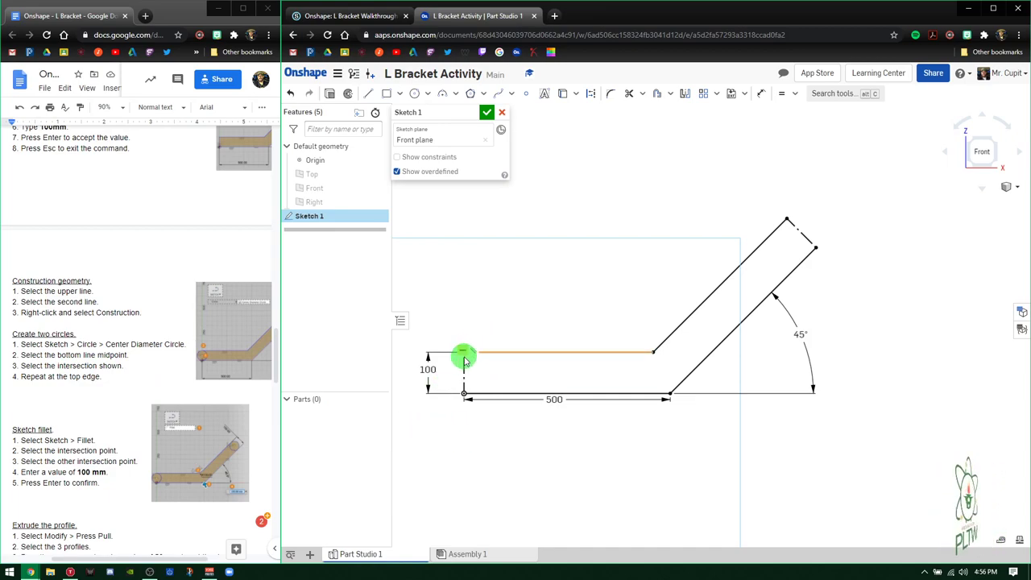
Sketch a circle centred on the vertical construction line's midpoint, passing through that line's upper endpoint.
scroll(464, 395, up, 5)
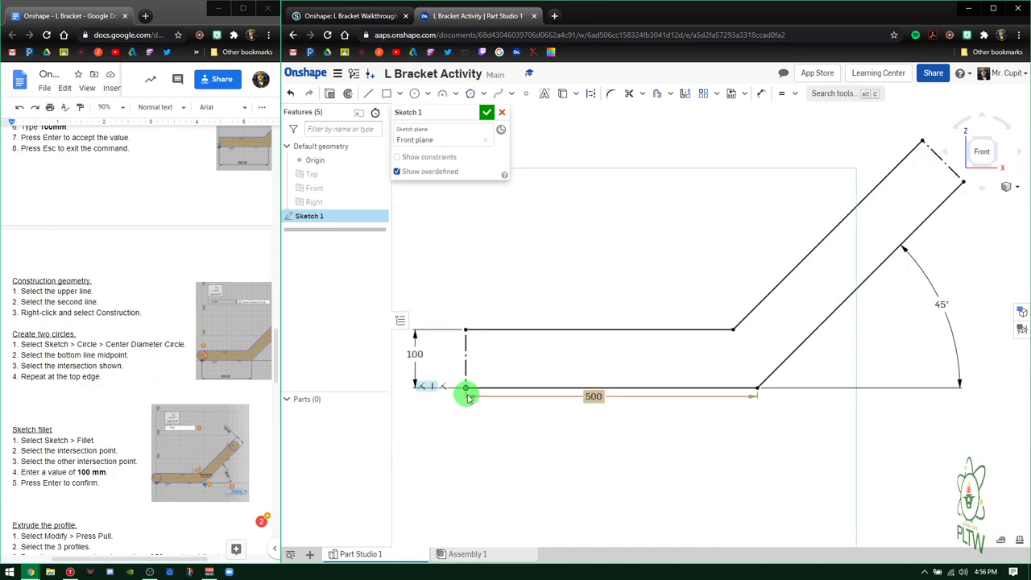
scroll(455, 375, up, 1)
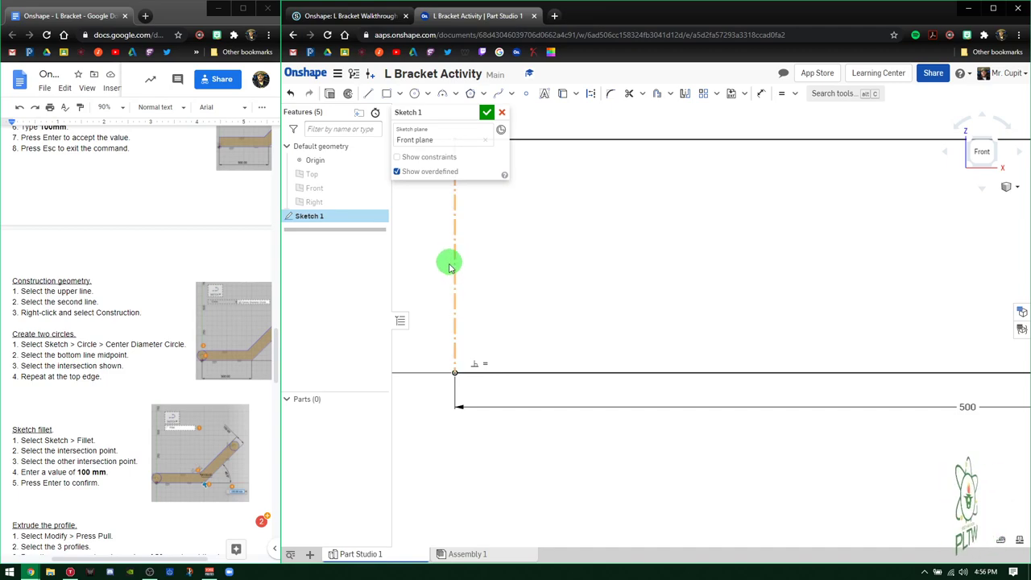
scroll(612, 355, down, 3)
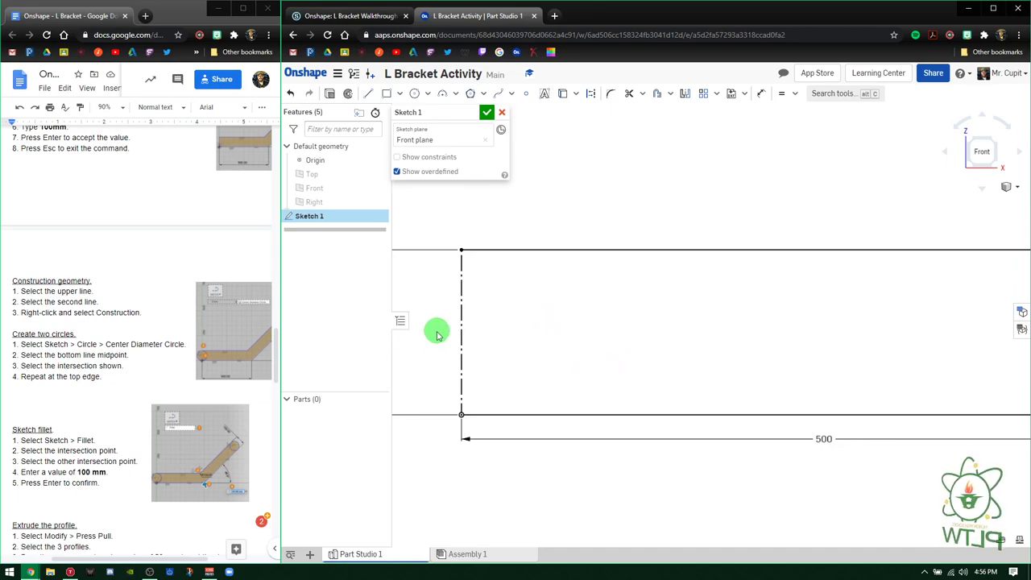
scroll(596, 352, down, 5)
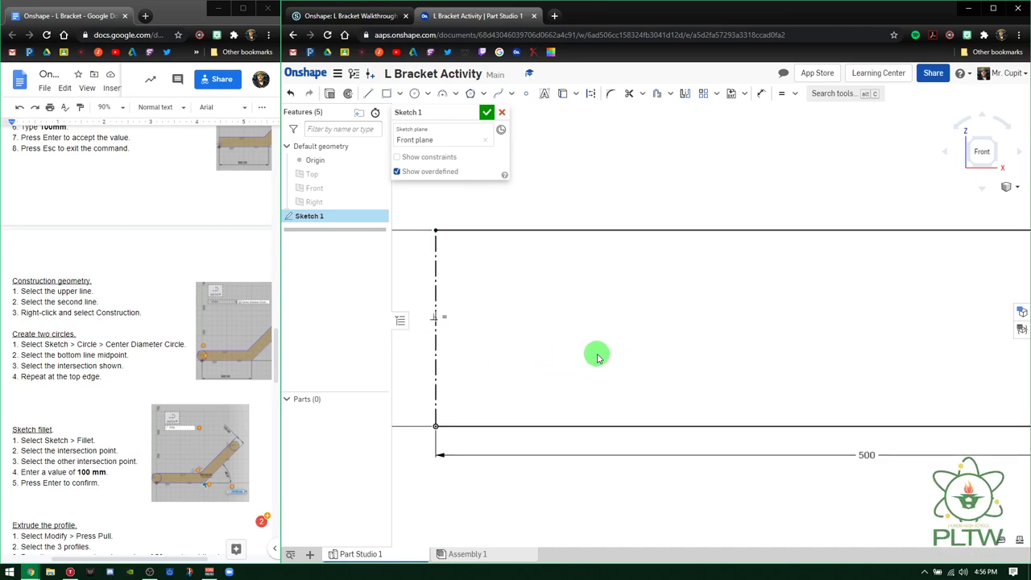
key(f)
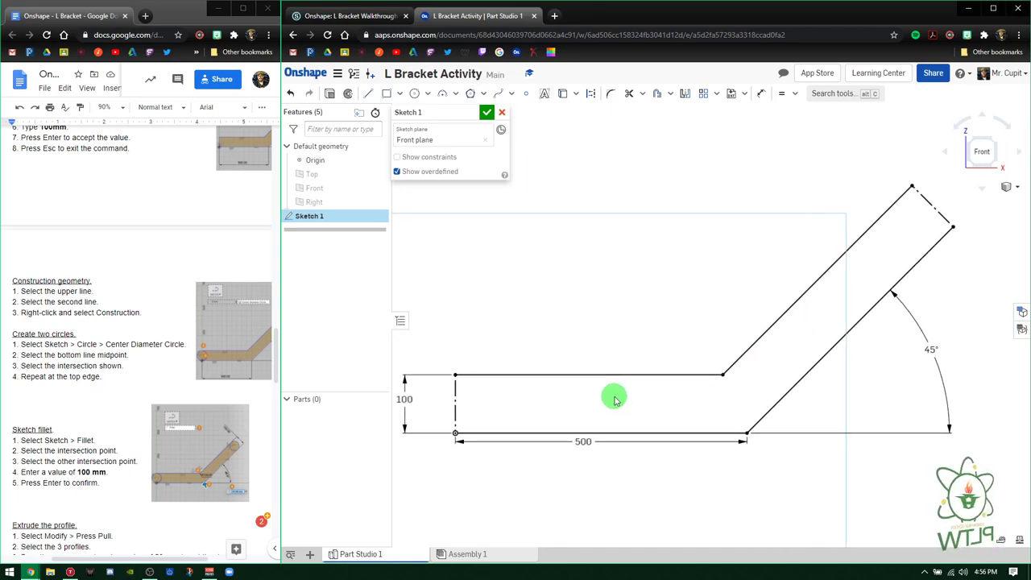
click(416, 95)
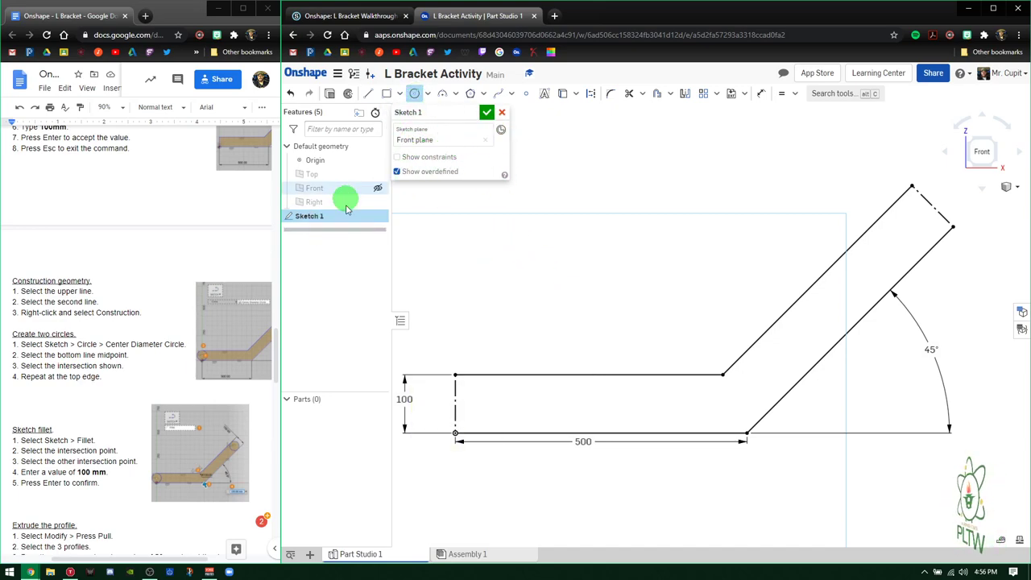
click(456, 402)
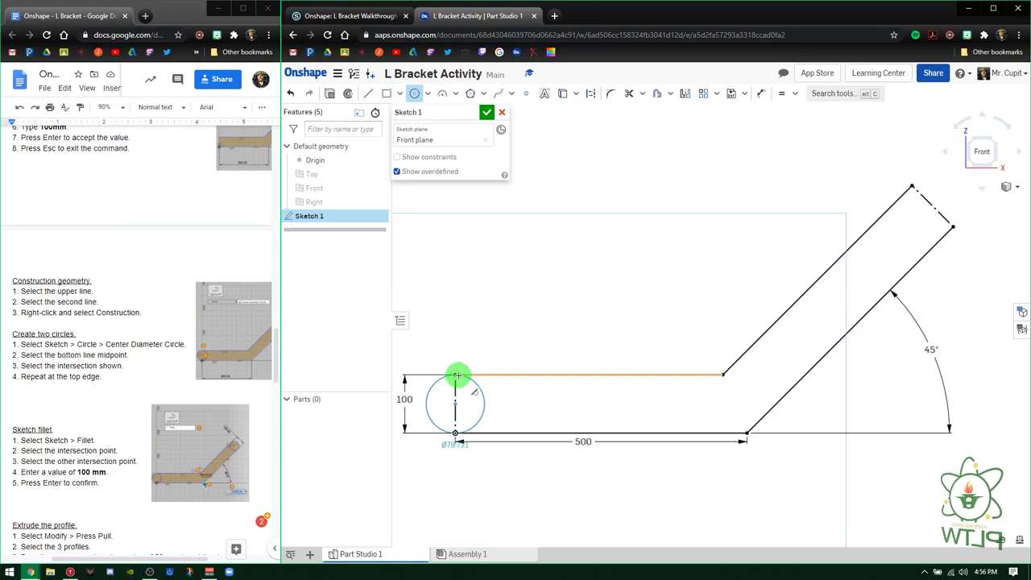
click(455, 375)
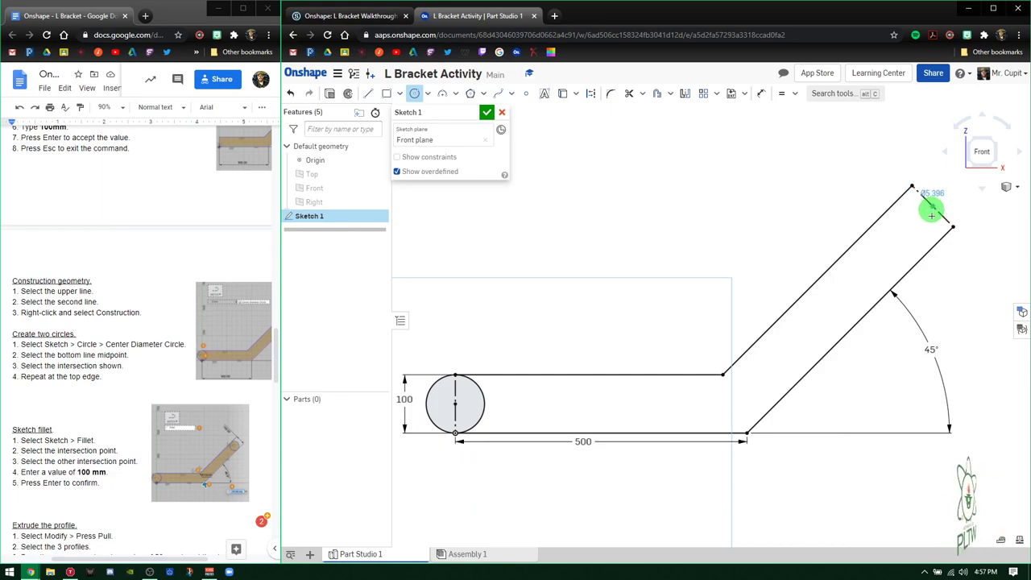
Sketch a matching circle on the angled arm's construction line, from its midpoint to its upper endpoint, and exit the Circle tool.
click(912, 186)
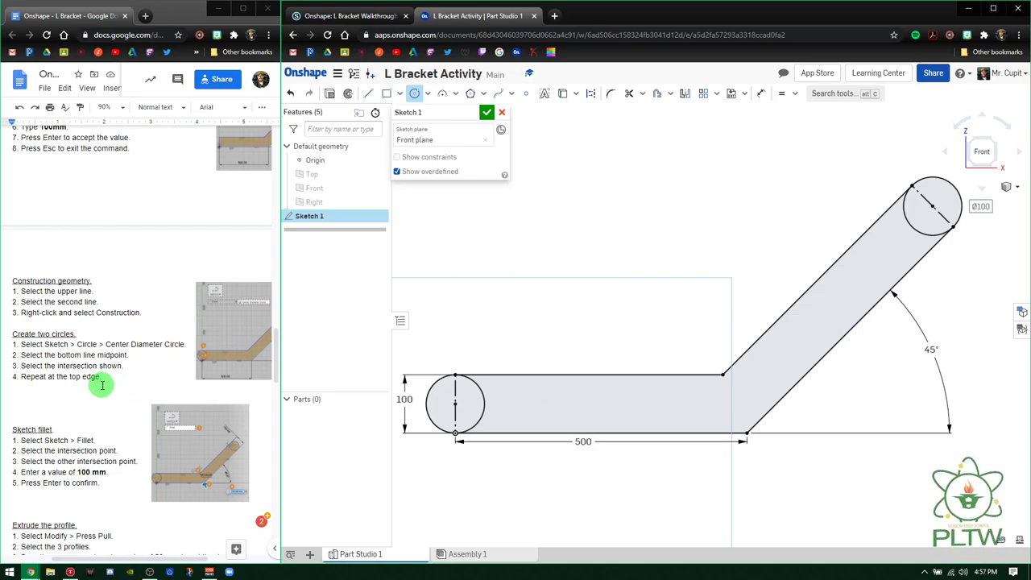
scroll(67, 419, down, 1)
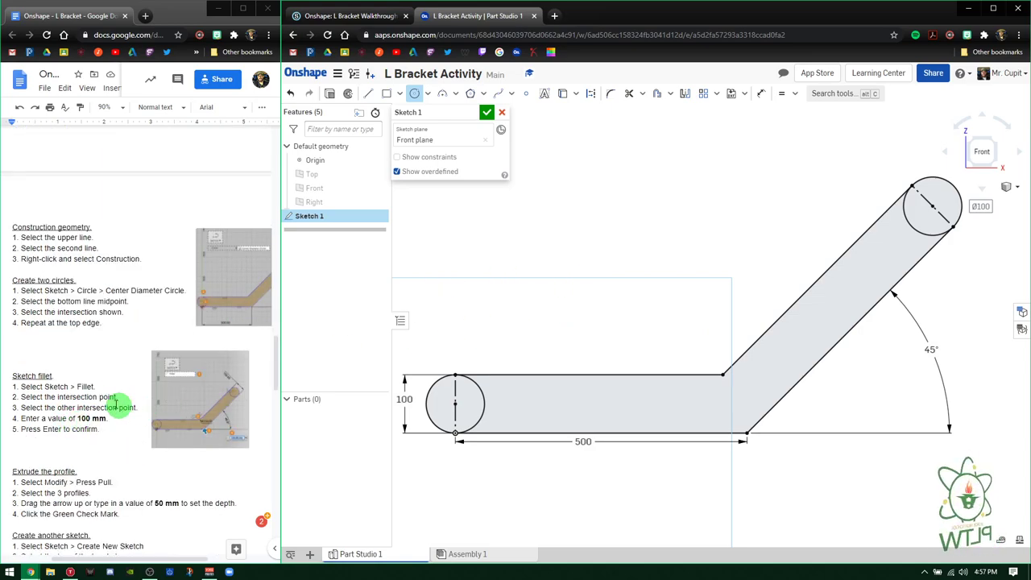
right_click(635, 218)
click(654, 225)
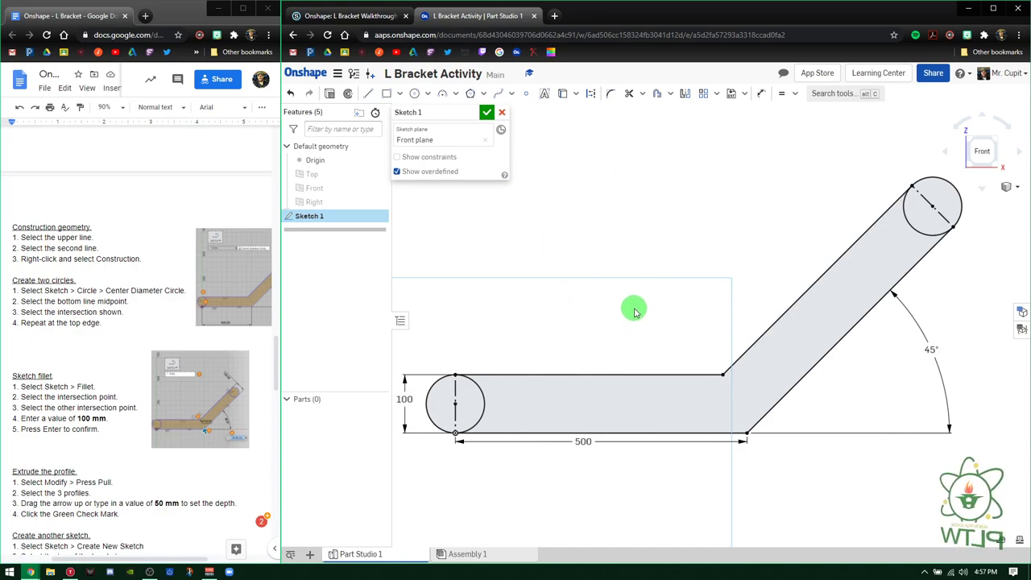
key(Right)
key(Right)
key(Right)
key(Right)
key(Right)
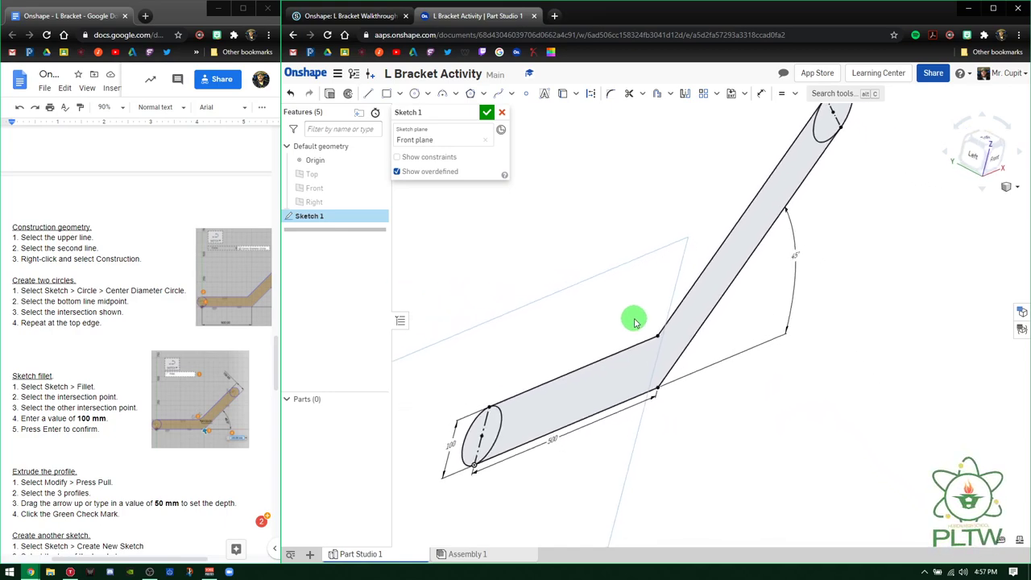
key(n)
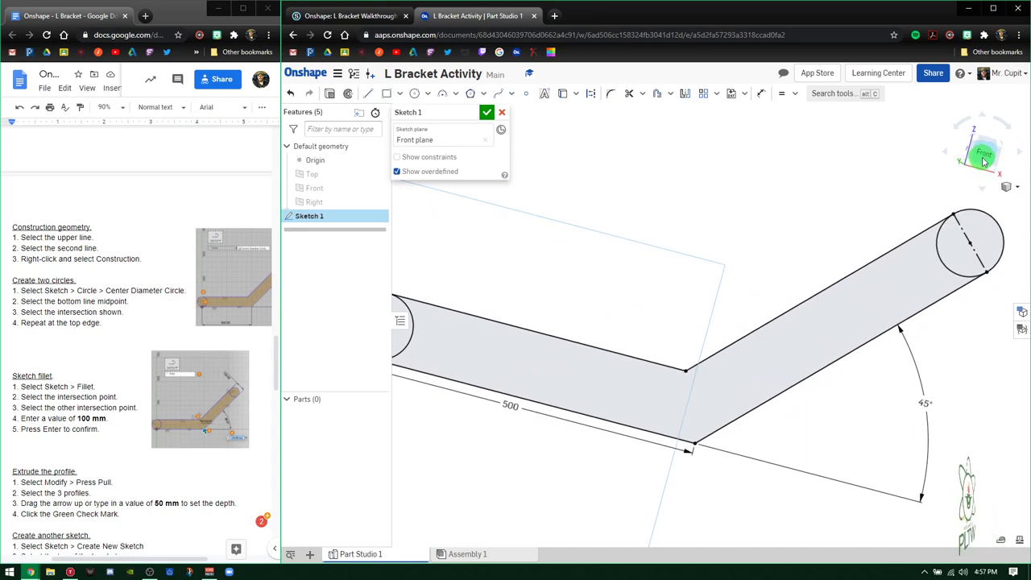
click(979, 155)
scroll(718, 327, up, 2)
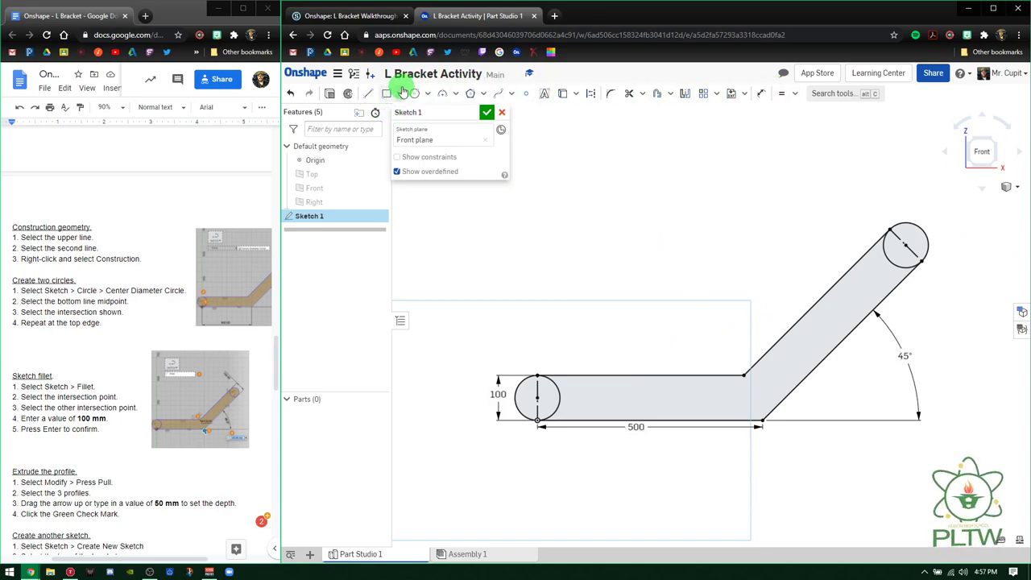
Fillet the upper inside corner between the horizontal and angled lines with a 100 mm radius.
click(611, 95)
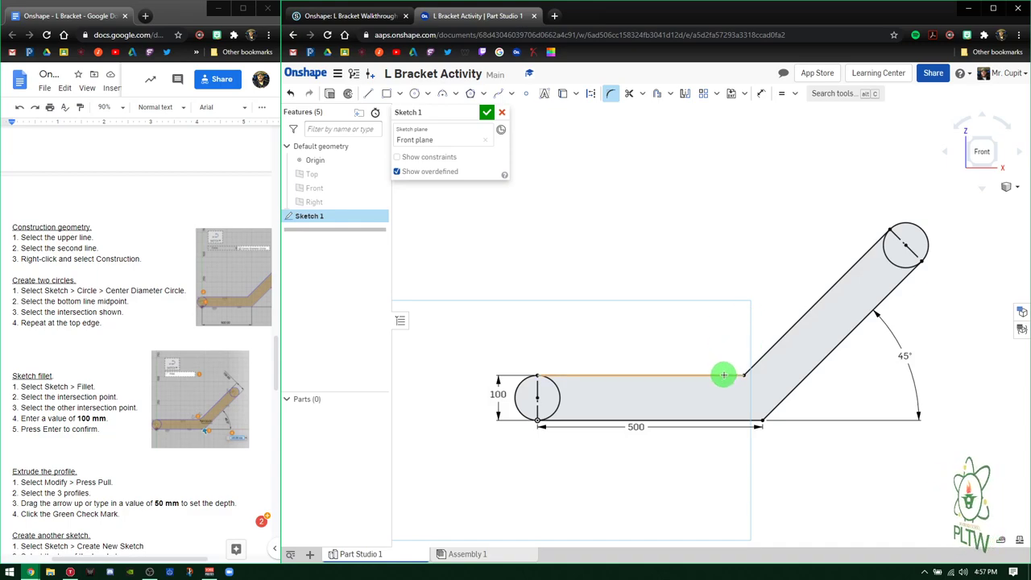
click(724, 373)
click(765, 351)
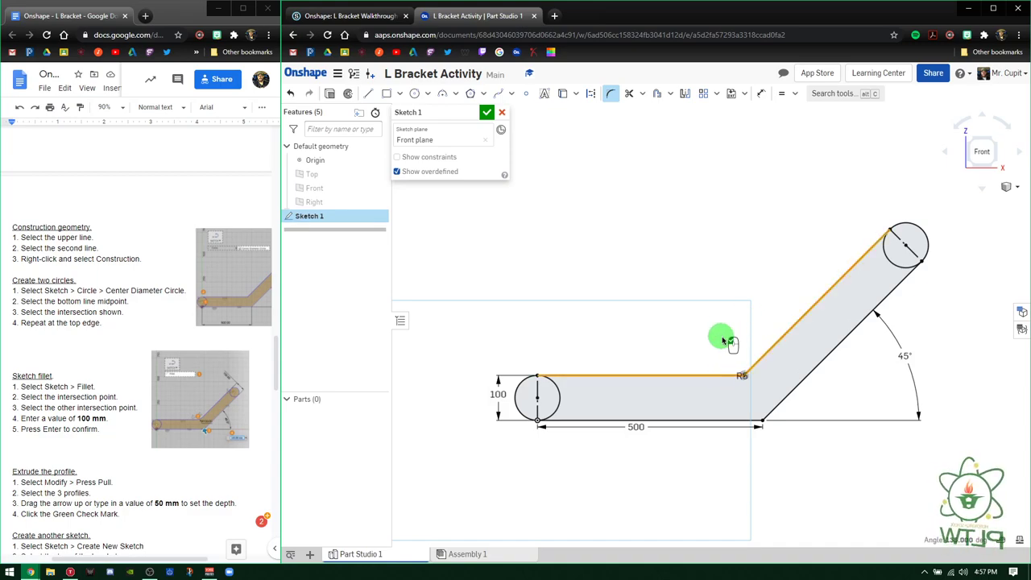
scroll(744, 375, up, 5)
click(721, 393)
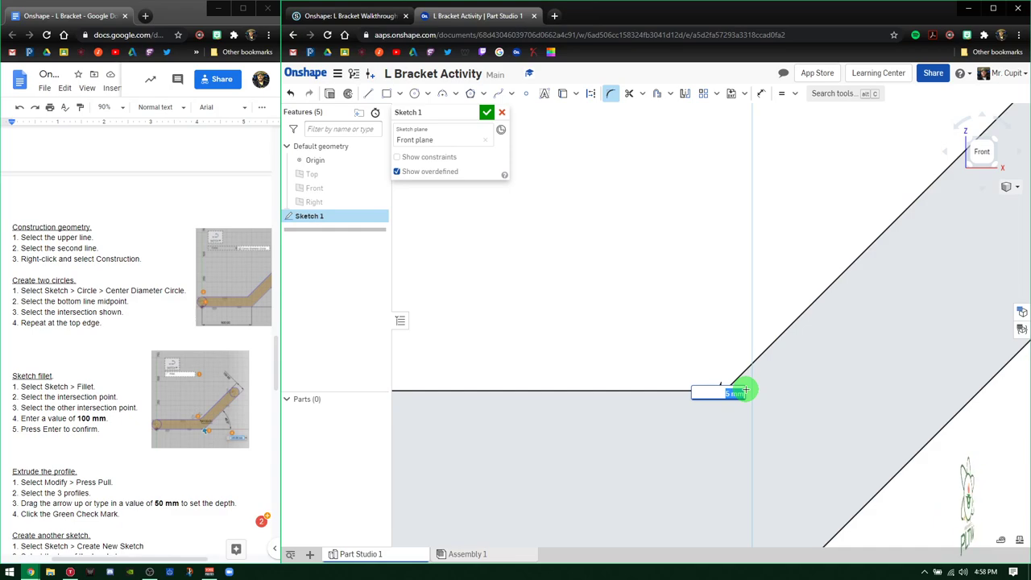
key(Return)
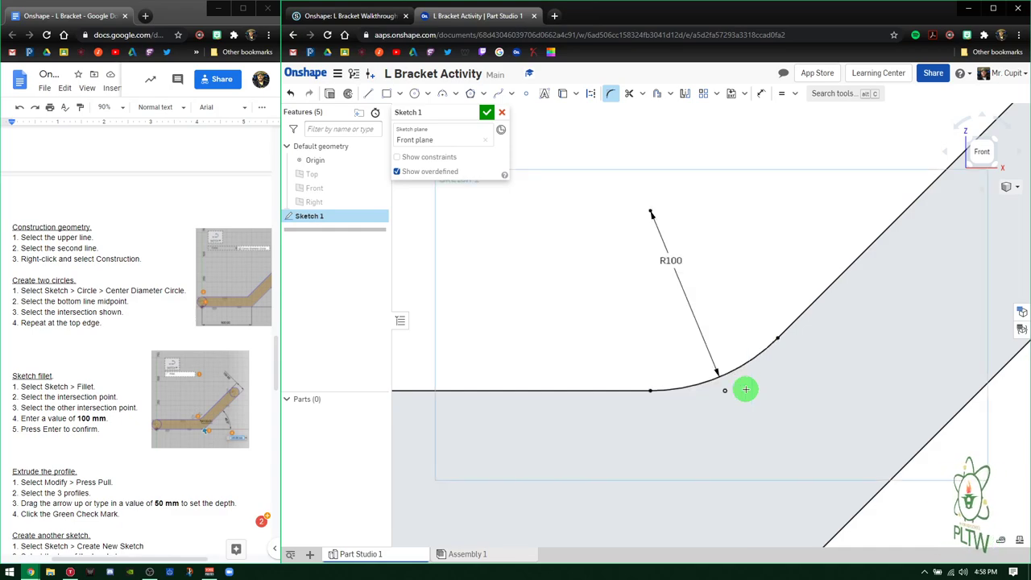
Fillet the lower outside corner of the bend with the same radius and finish the sketch.
scroll(707, 387, down, 3)
scroll(709, 382, down, 2)
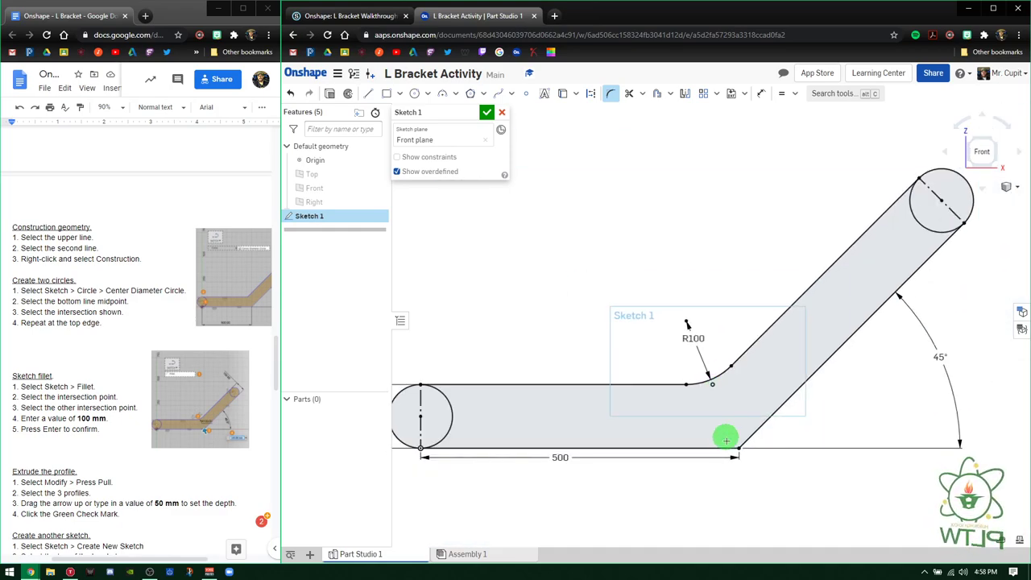
click(760, 418)
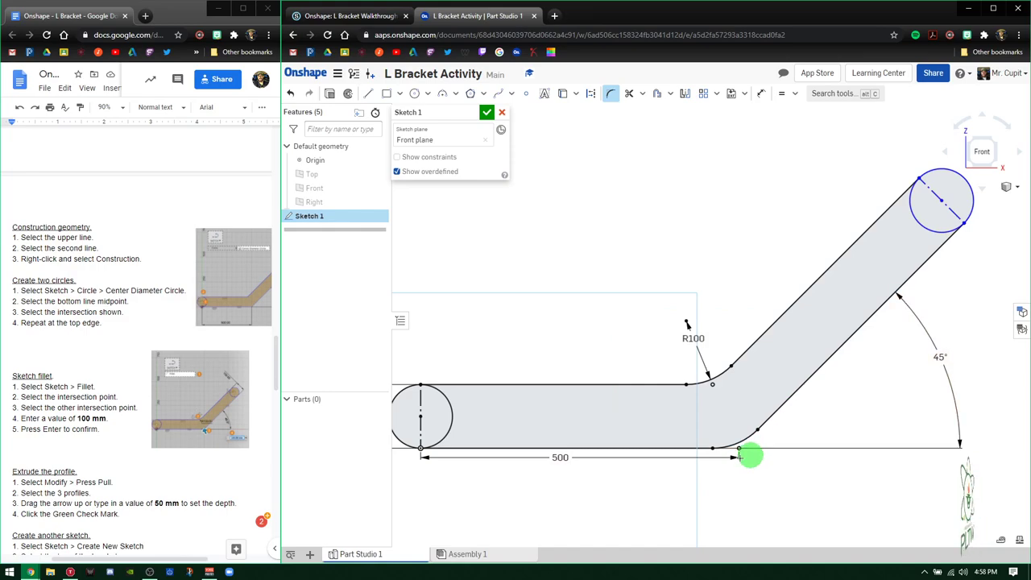
scroll(589, 361, up, 3)
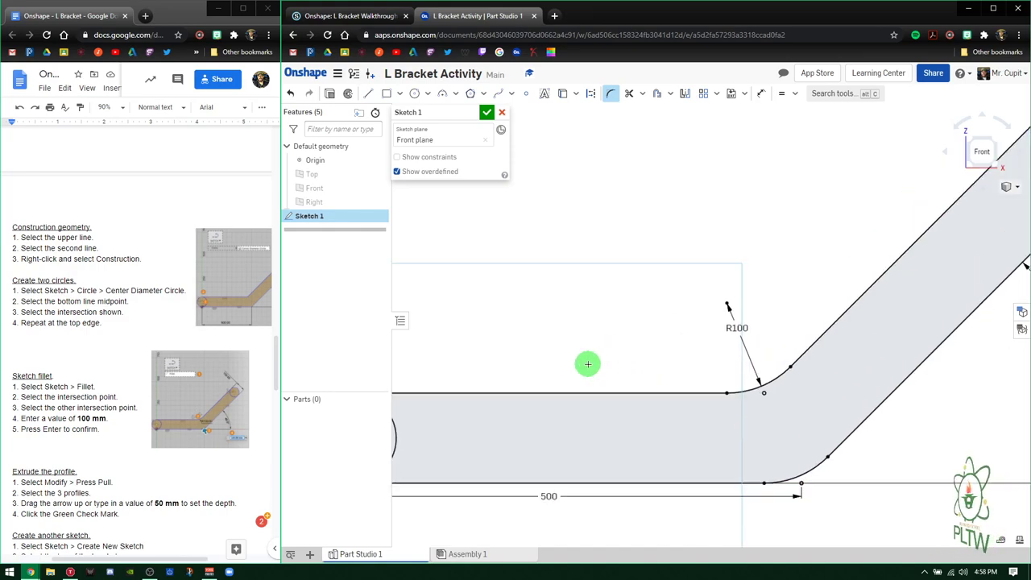
scroll(594, 363, down, 4)
scroll(609, 368, up, 2)
scroll(776, 363, down, 2)
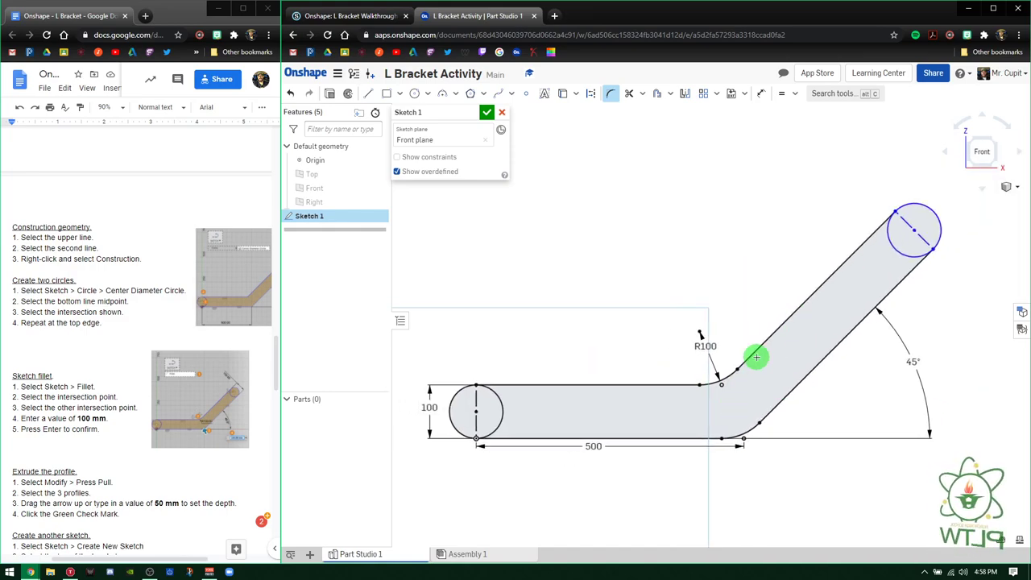
scroll(123, 410, down, 3)
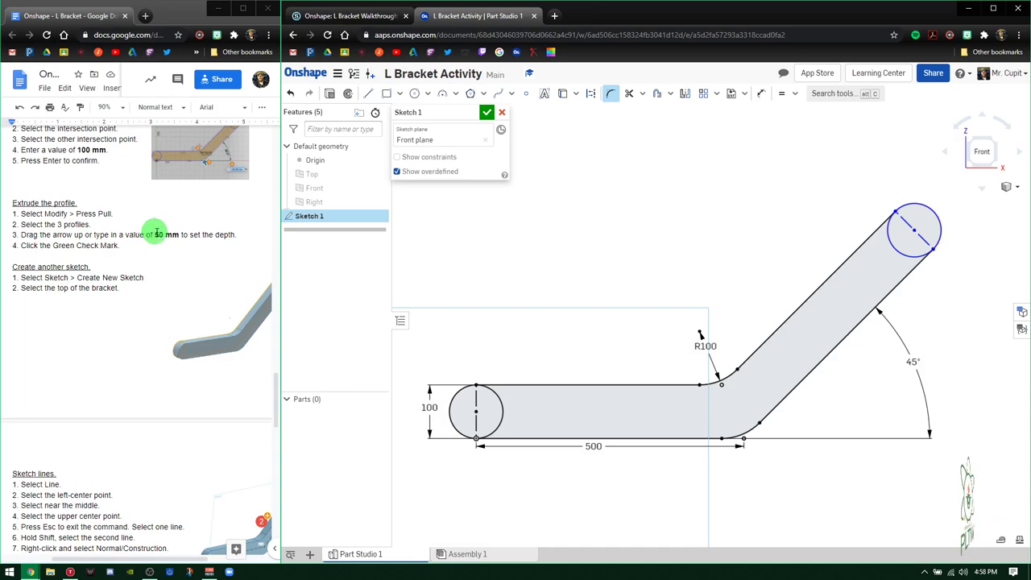
click(487, 114)
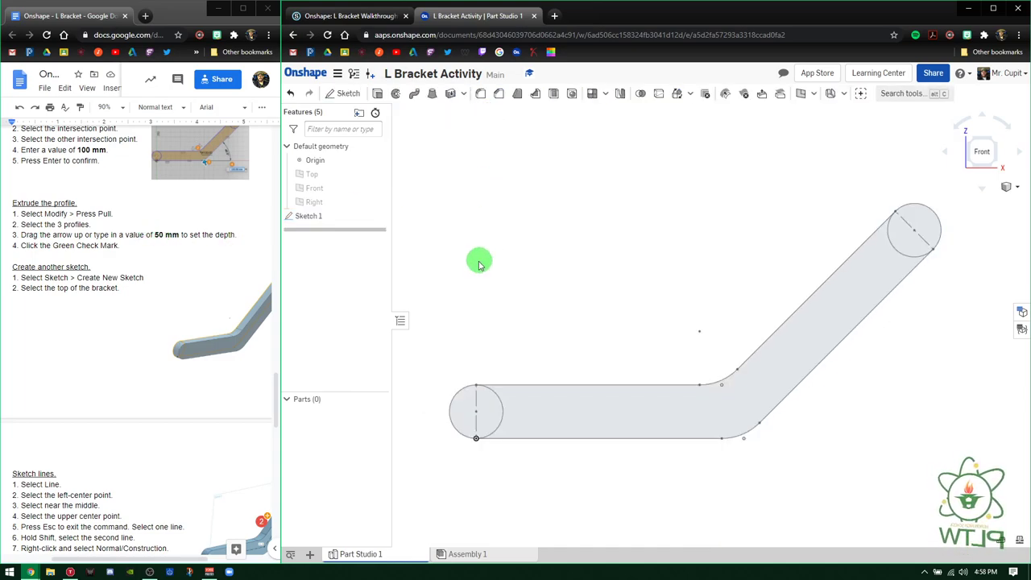
Extrude the bracket outline and both end circle regions of the first sketch to a depth of 50 mm.
right_drag(452, 275, 494, 281)
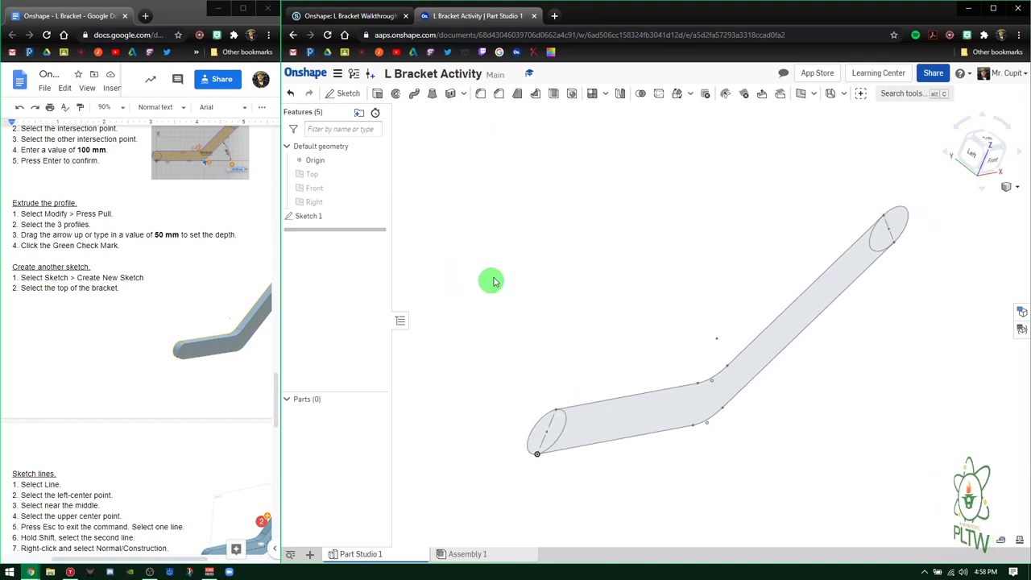
click(378, 95)
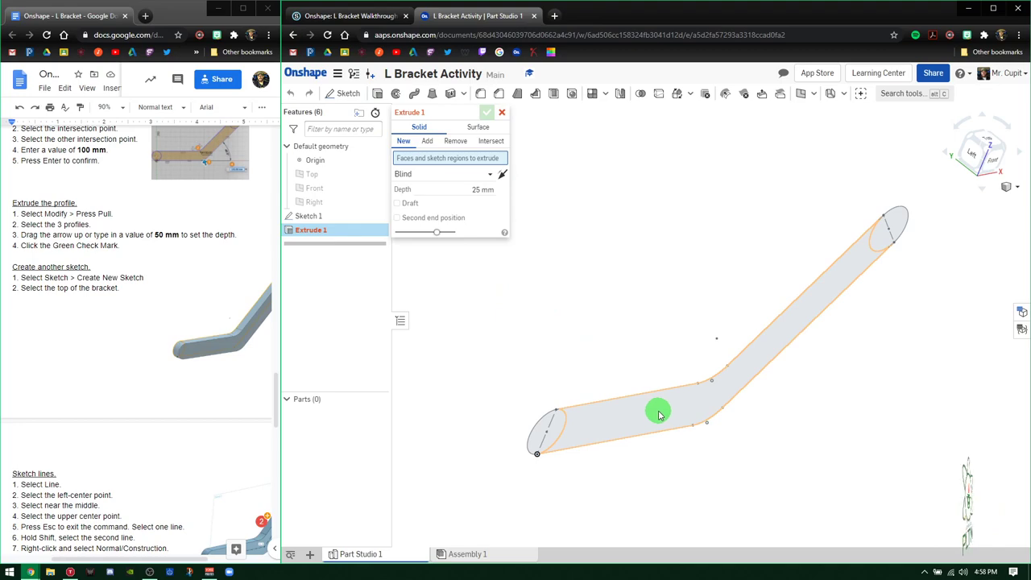
click(657, 413)
click(552, 428)
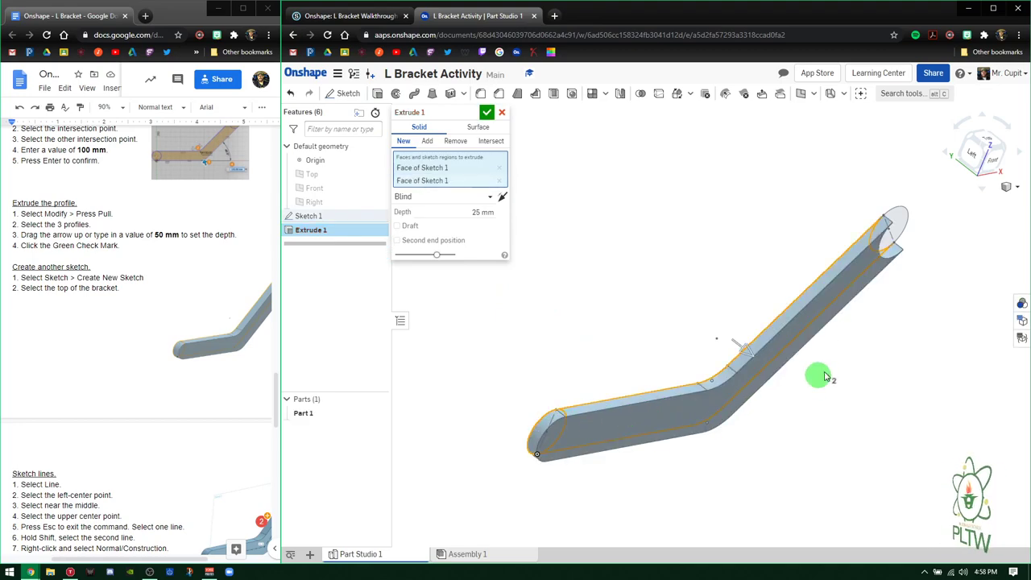
click(899, 235)
click(477, 226)
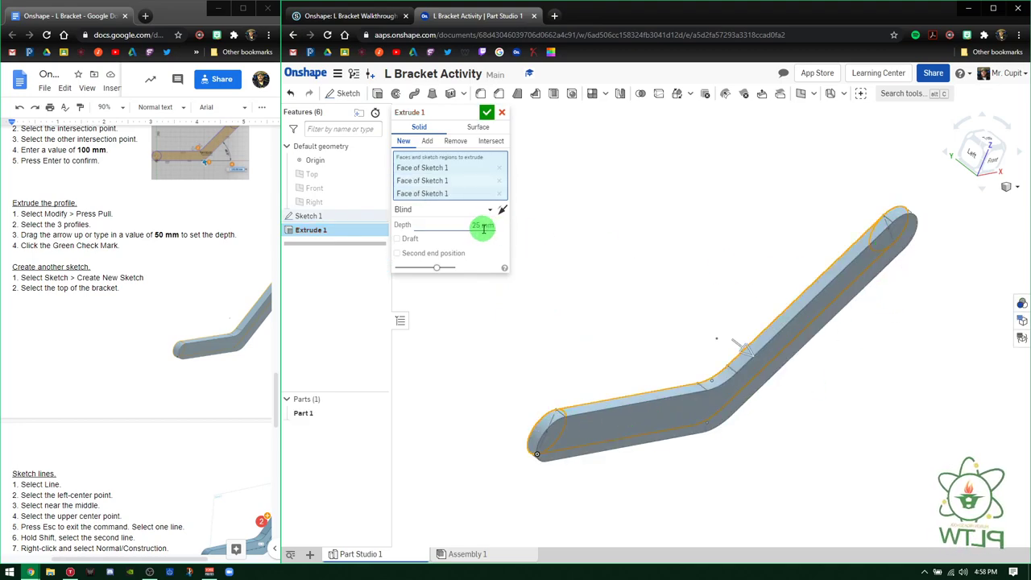
double_click(481, 224)
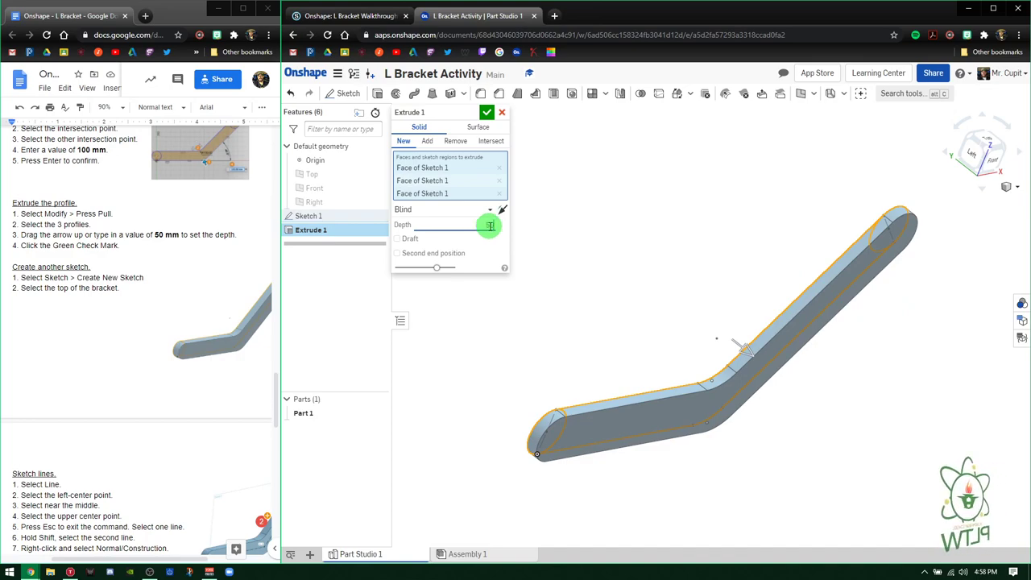
text(50)
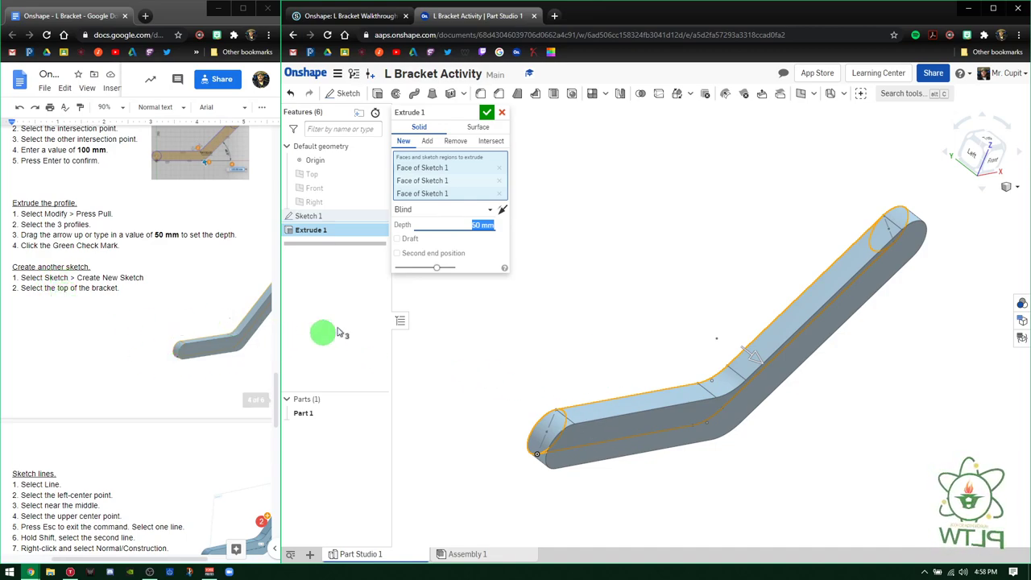
click(486, 112)
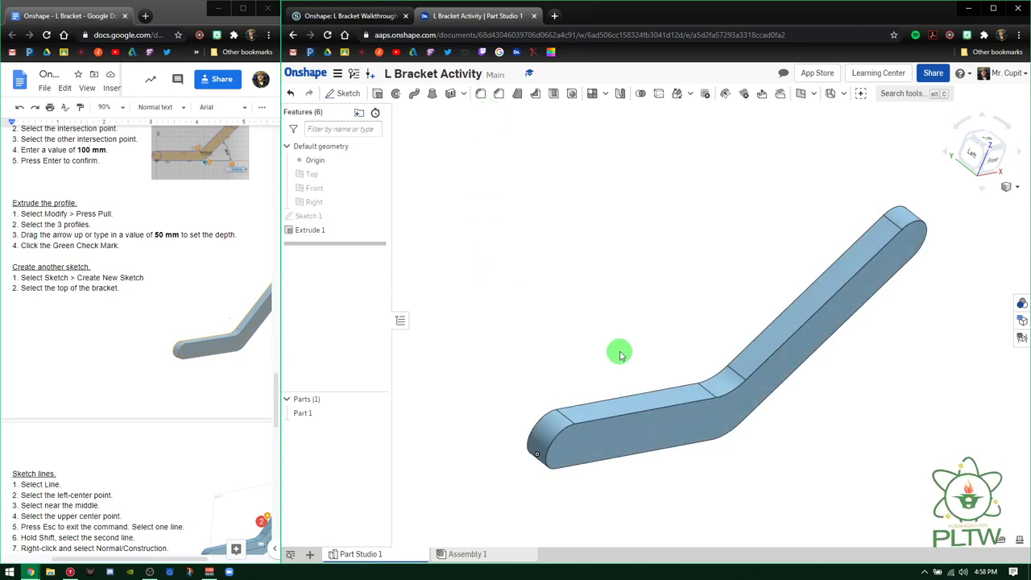
Start a new sketch on the bracket's large front face and view it straight on.
key(shift+7)
click(352, 103)
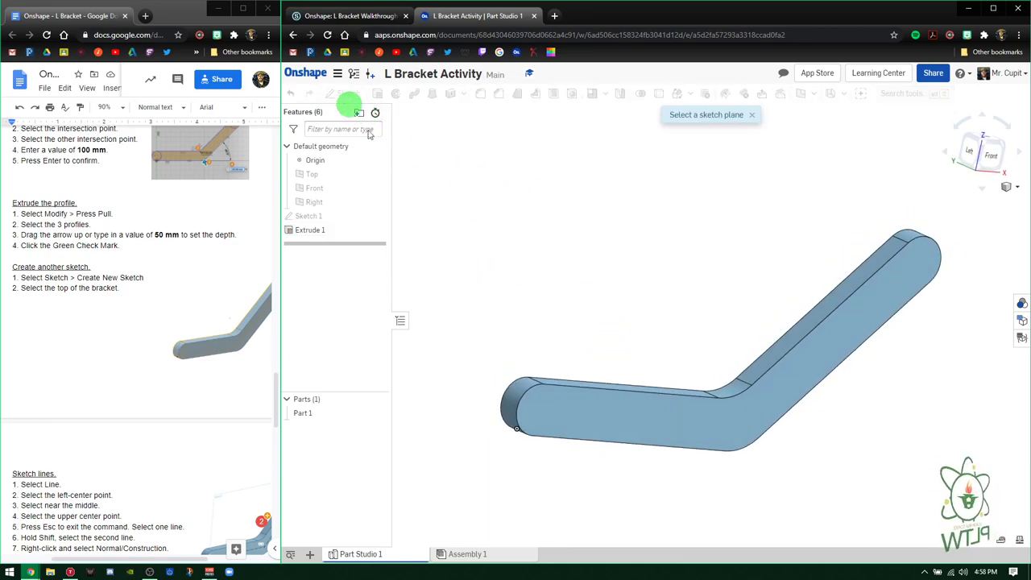
click(724, 421)
key(n)
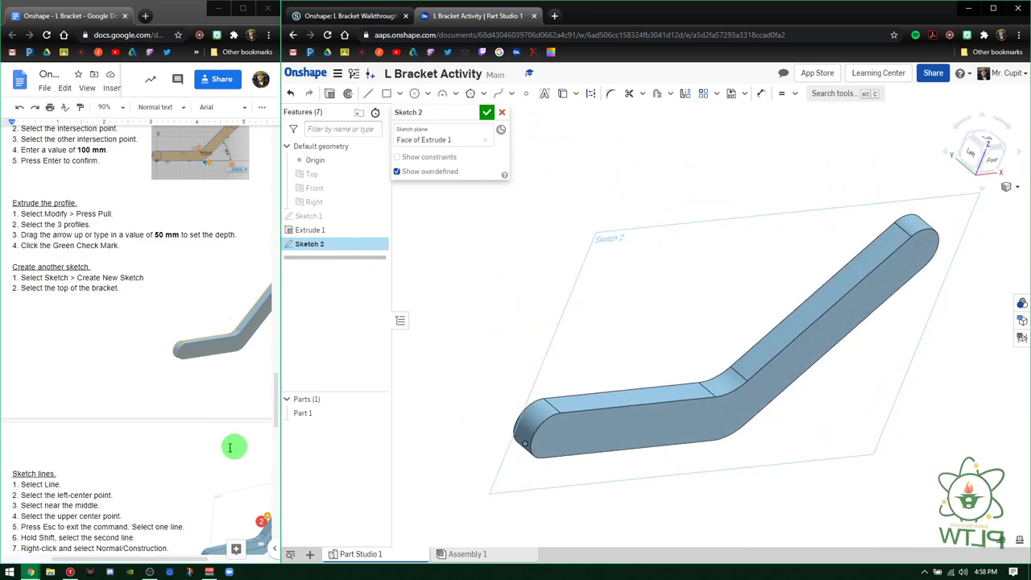
scroll(175, 456, down, 3)
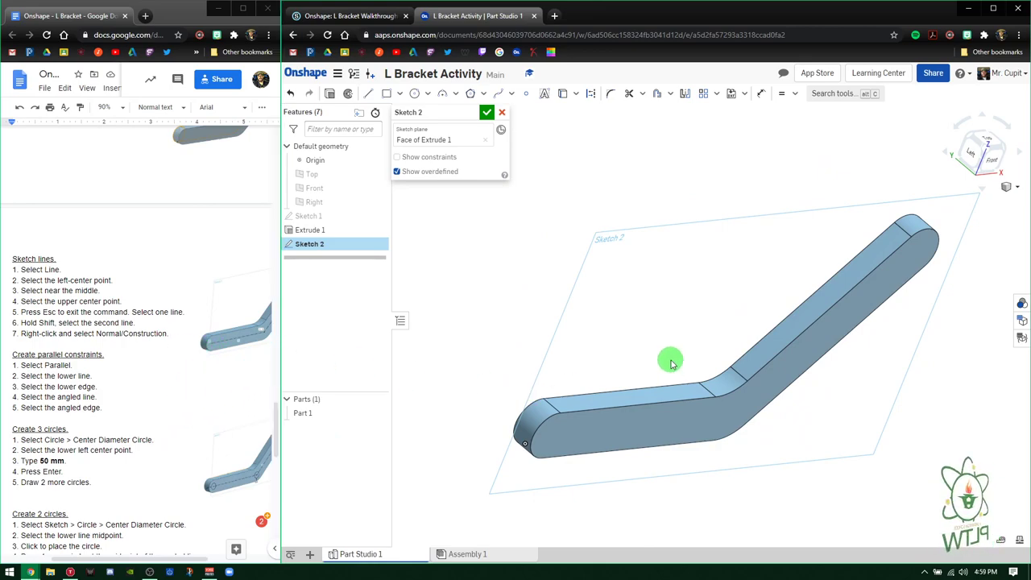
click(989, 153)
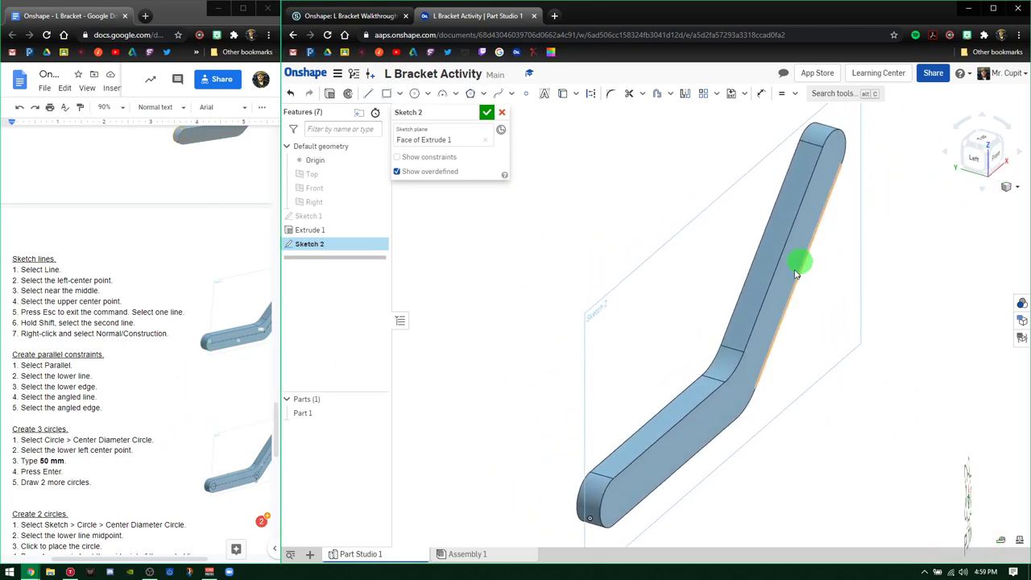
click(981, 184)
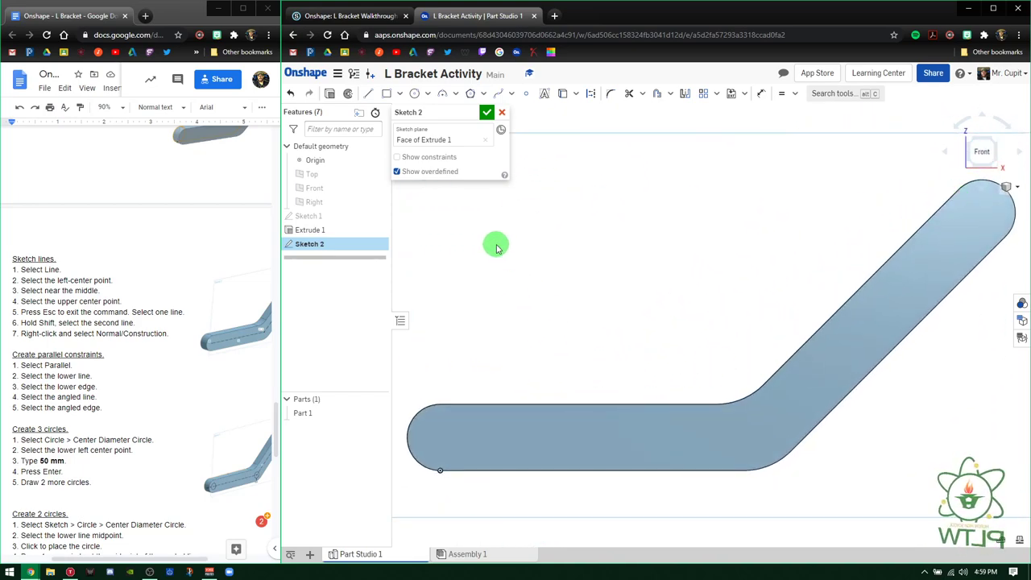
Sketch a horizontal line about 472 mm long from the lower arm's rounded-end centre to near the bend, and exit the Line tool.
click(368, 95)
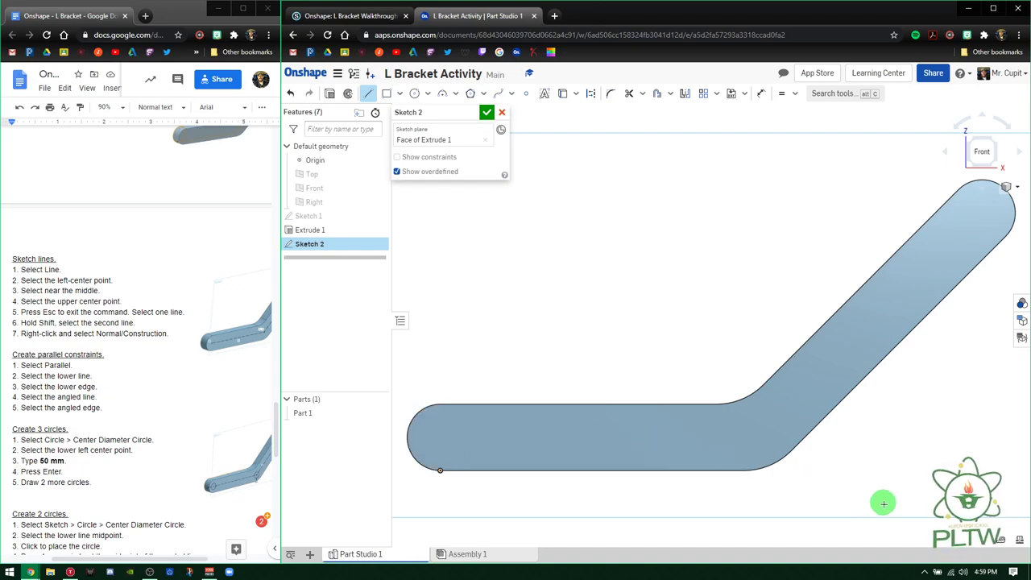
click(923, 572)
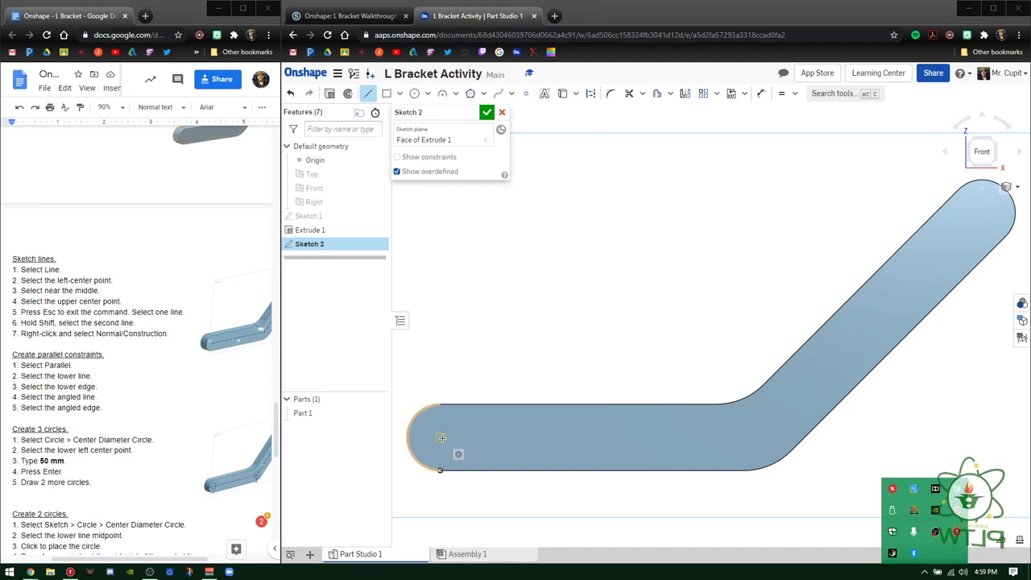
click(442, 437)
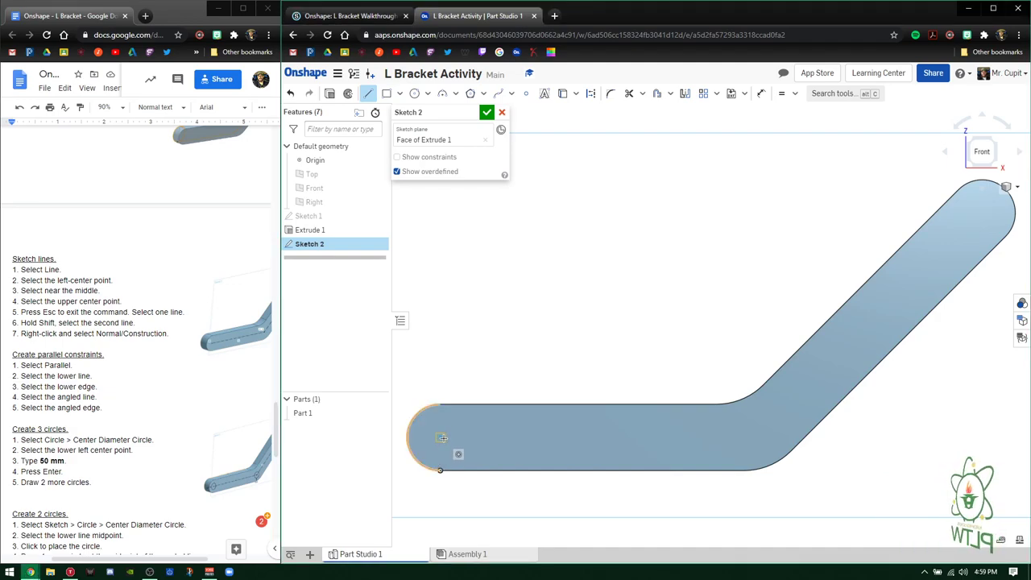
click(752, 436)
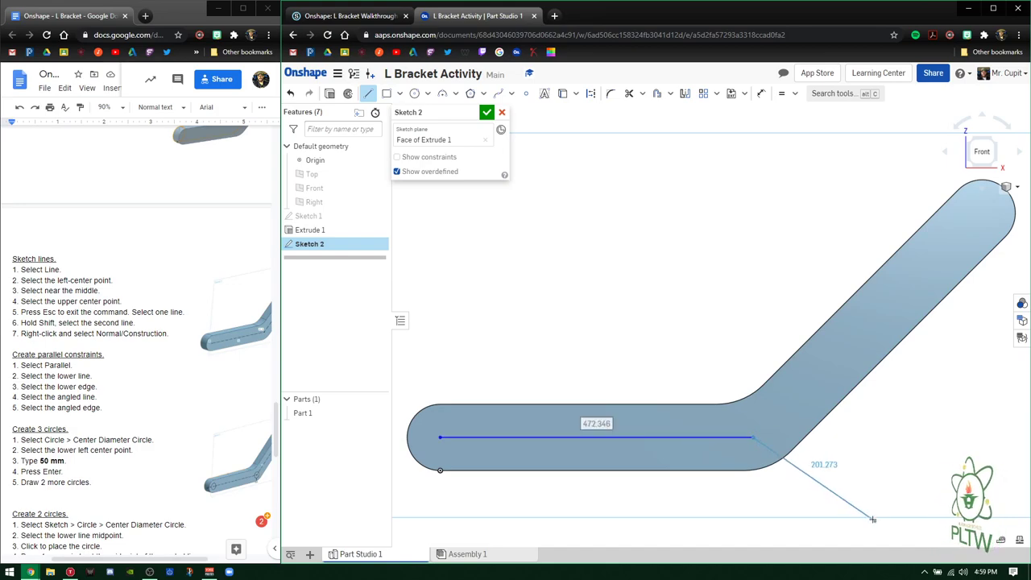
right_click(866, 467)
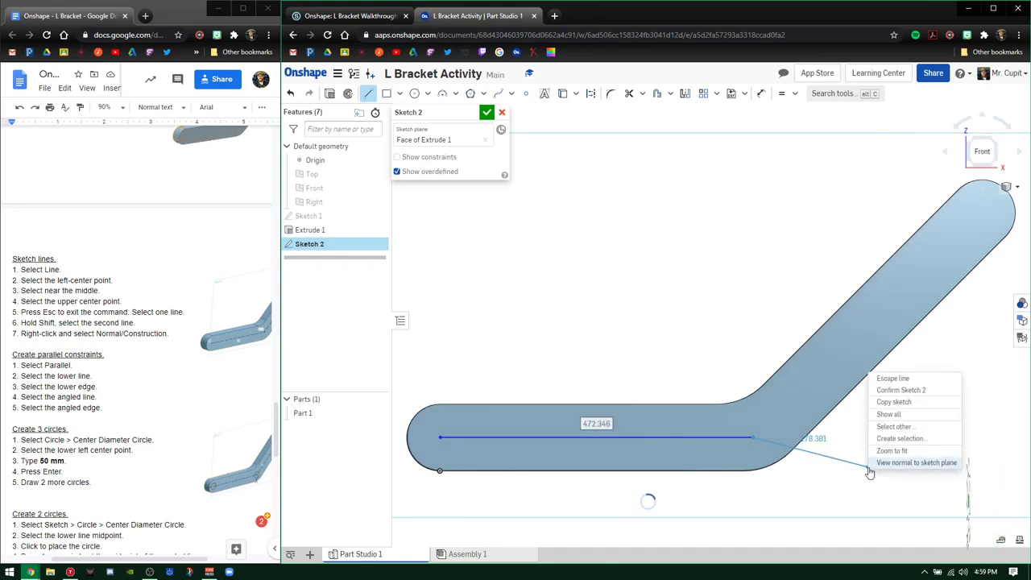
click(883, 377)
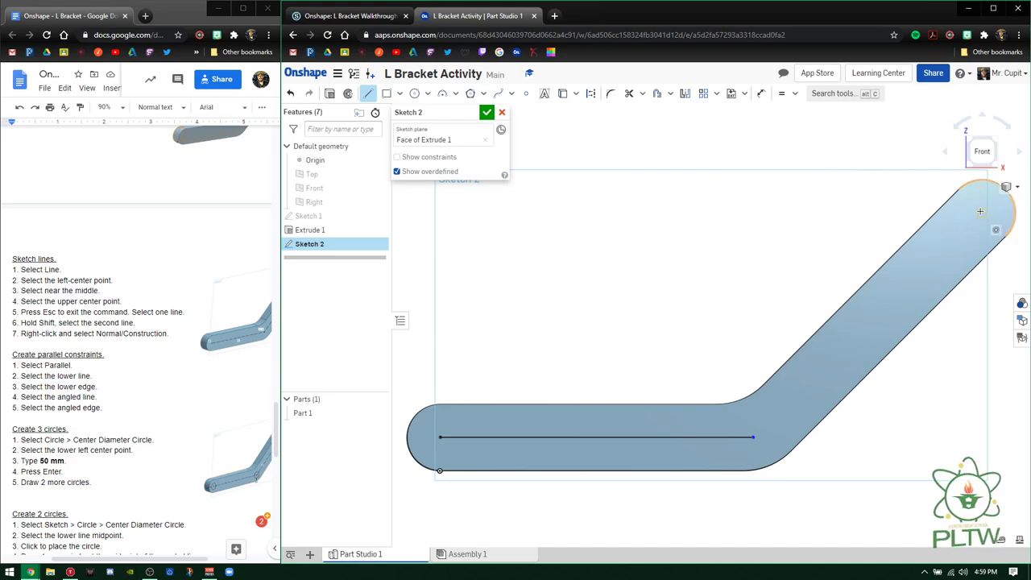
Try to sketch a line from the upper rounded-end centre to the horizontal line's free end, and delete it.
click(983, 213)
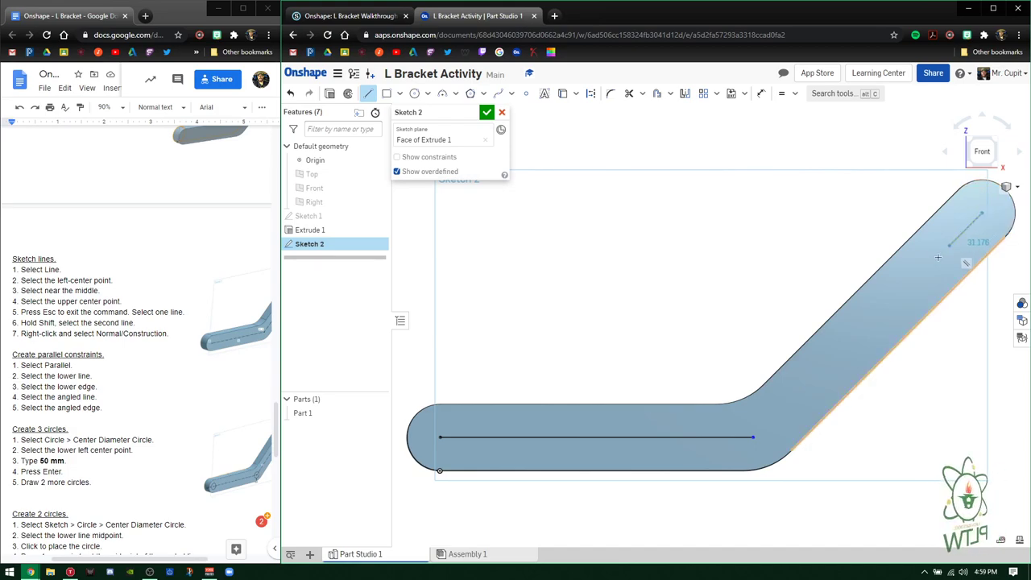
click(752, 438)
scroll(763, 450, down, 1)
scroll(754, 439, up, 5)
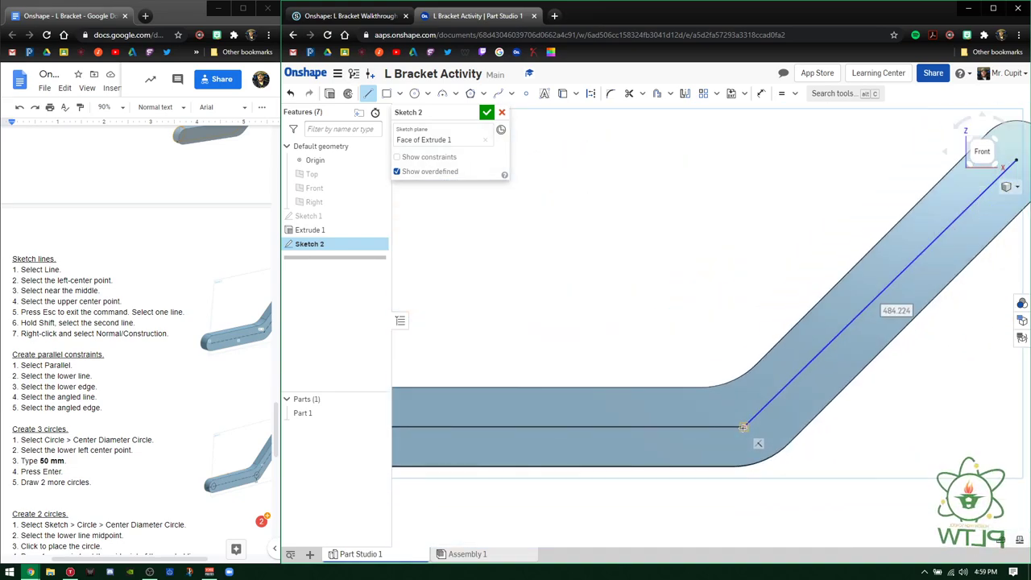
right_click(600, 255)
click(617, 258)
click(805, 366)
key(Delete)
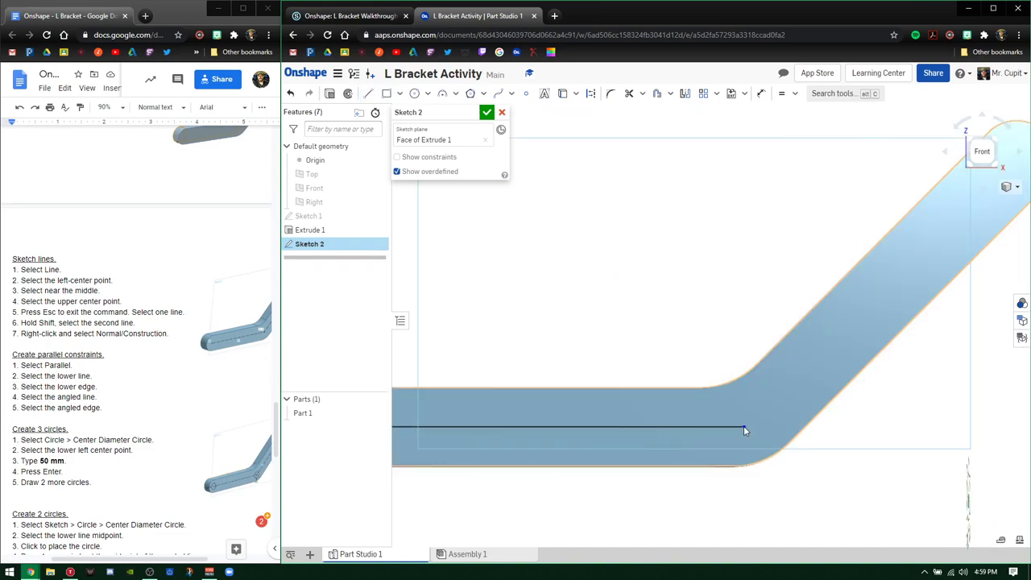
Sketch a line from the upper rounded-end centre down the angled arm, parallel to its edge, ending near the bend.
scroll(717, 380, up, 3)
key(f)
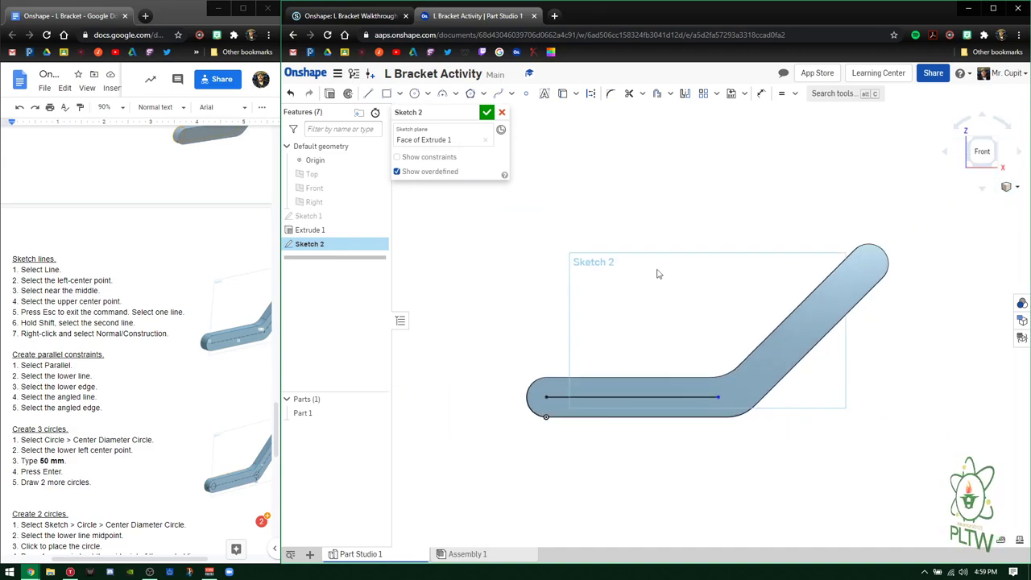
click(368, 93)
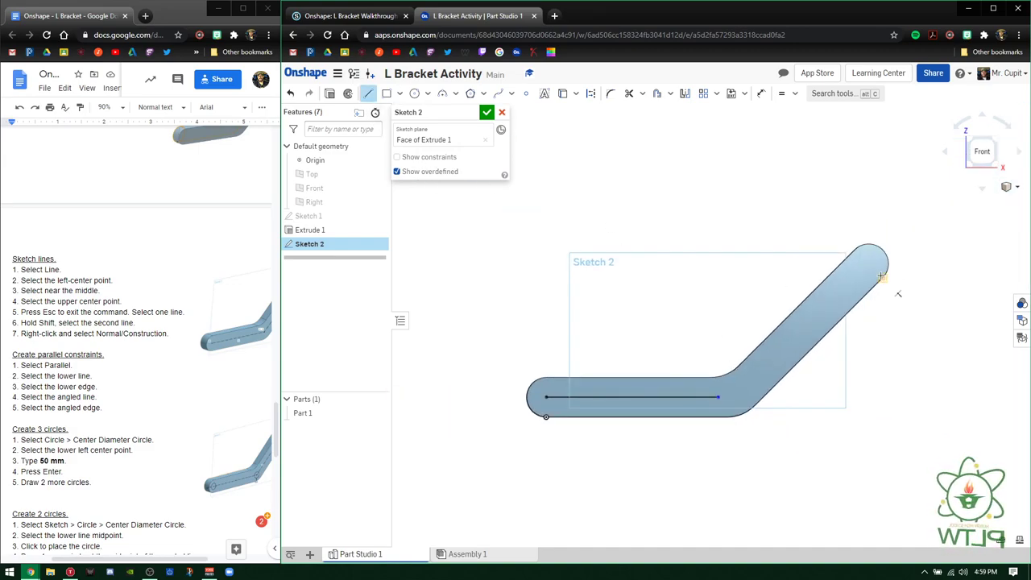
click(868, 265)
scroll(738, 387, down, 2)
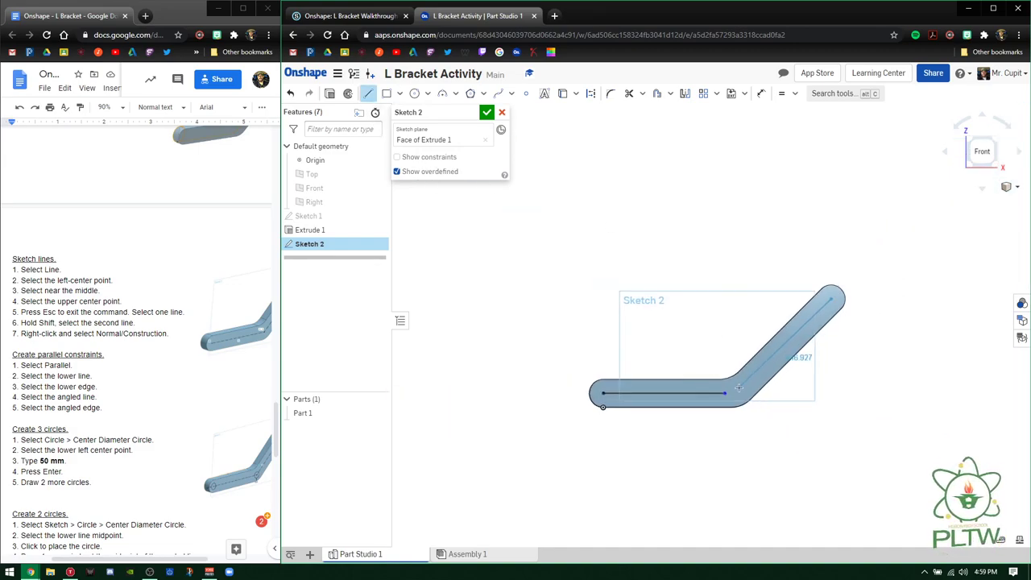
scroll(738, 387, up, 3)
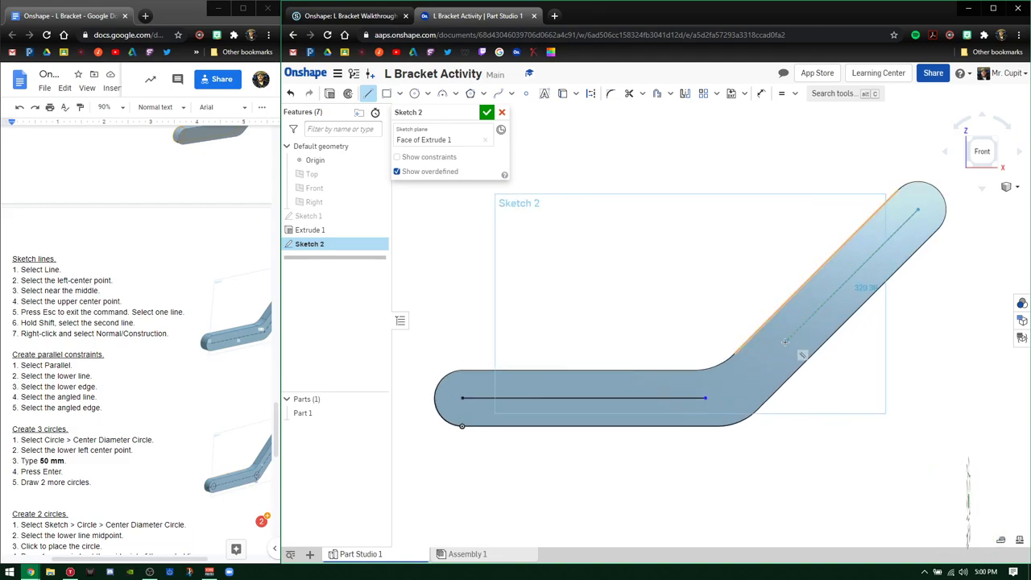
click(721, 406)
scroll(729, 402, up, 5)
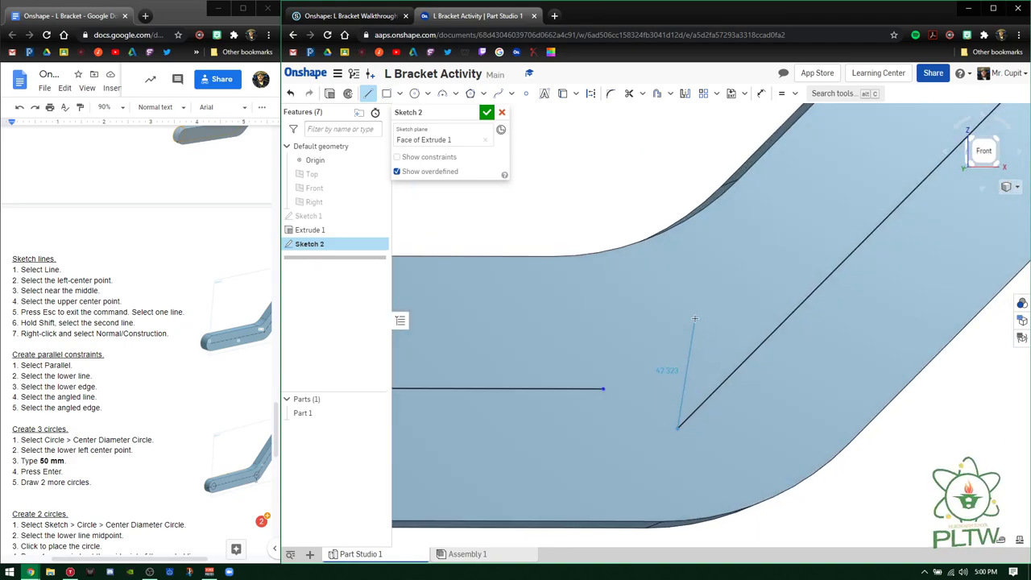
right_click(694, 325)
key(Escape)
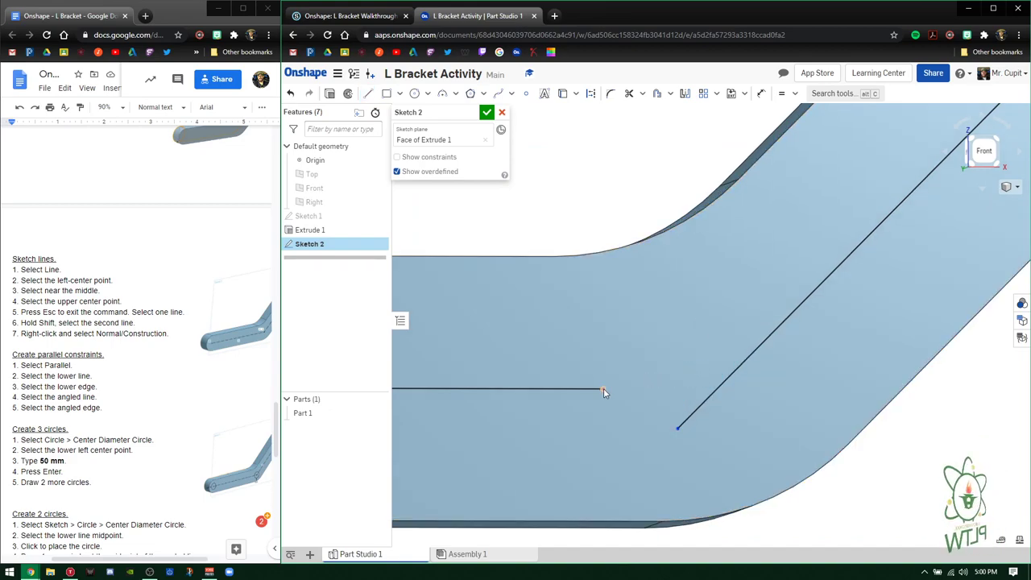
Extend the horizontal line's free end to meet the angled line's lower endpoint at the bend, joining both endpoints.
drag(603, 389, 617, 389)
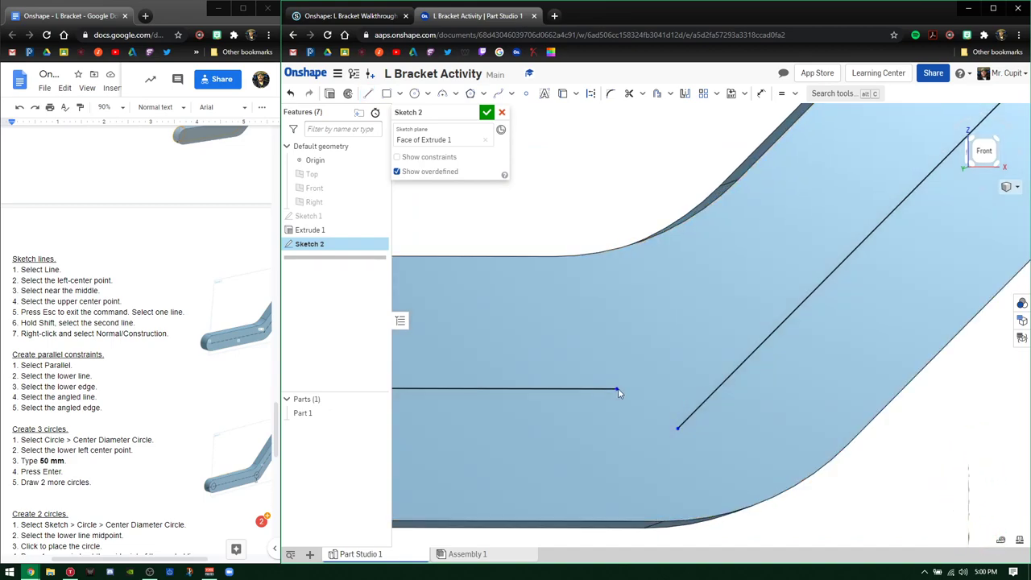
mouse_move(706, 390)
mouse_down()
mouse_move(717, 394)
mouse_move(704, 405)
mouse_move(718, 393)
mouse_up()
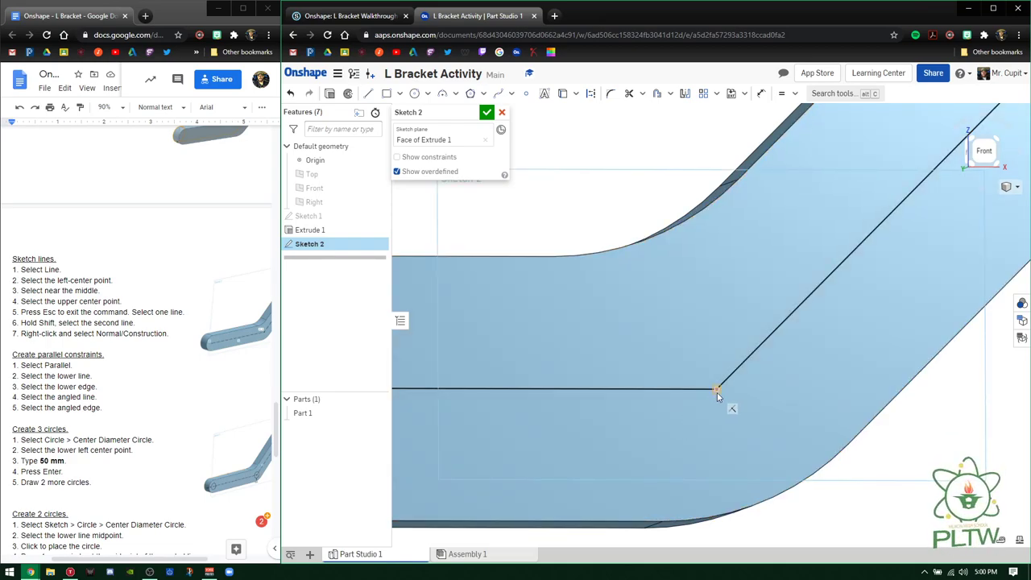
scroll(717, 392, down, 5)
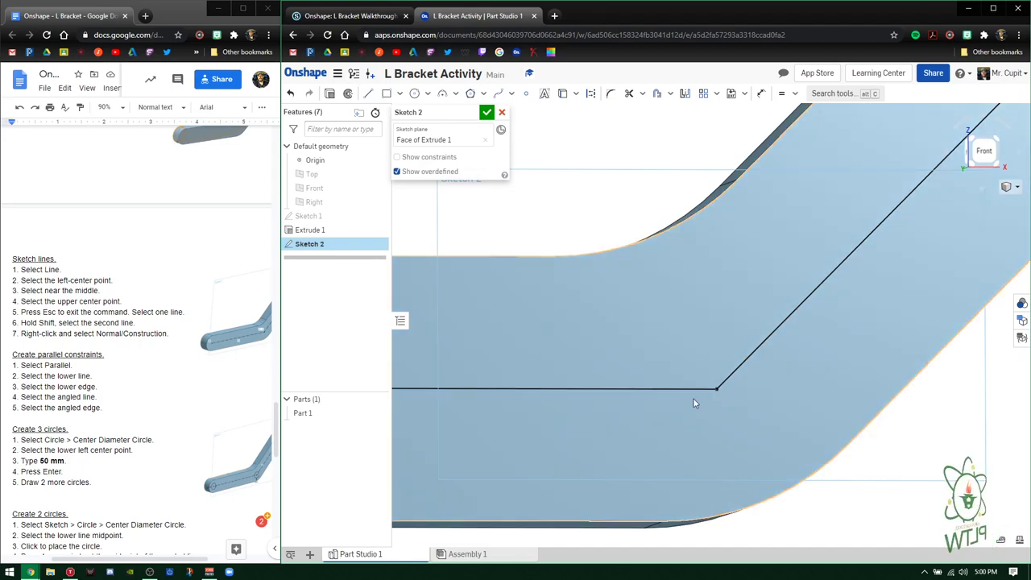
Convert both centre lines on the bracket face, the horizontal one and the angled one, to construction geometry.
right_drag(675, 397, 762, 346)
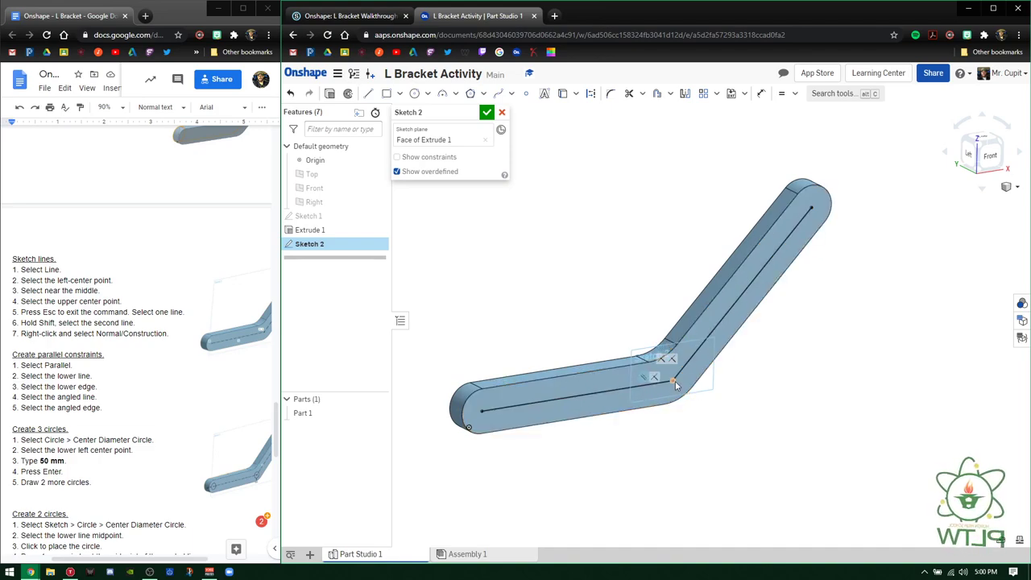
scroll(676, 380, up, 3)
scroll(678, 379, down, 5)
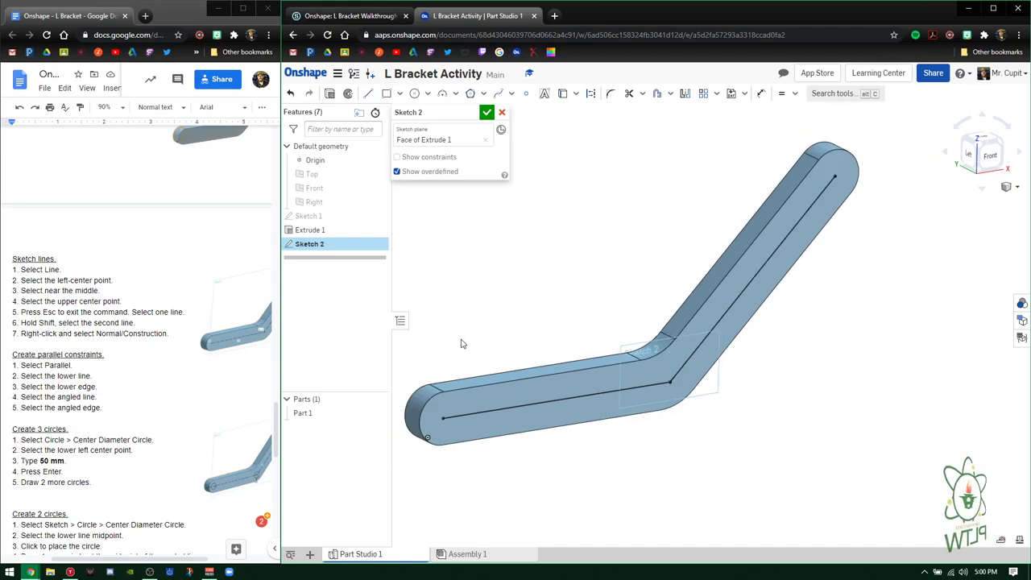
scroll(119, 380, down, 1)
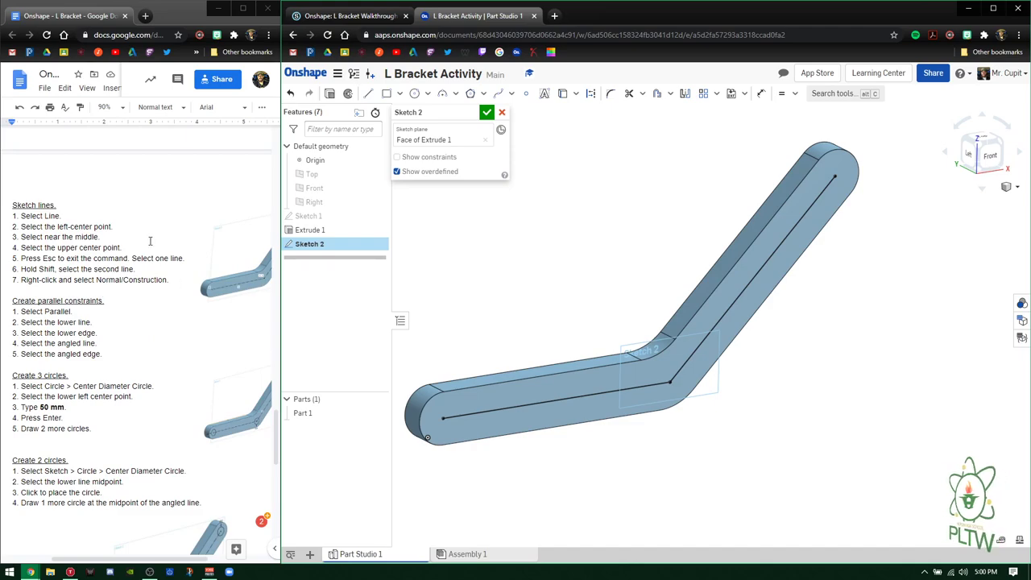
click(526, 406)
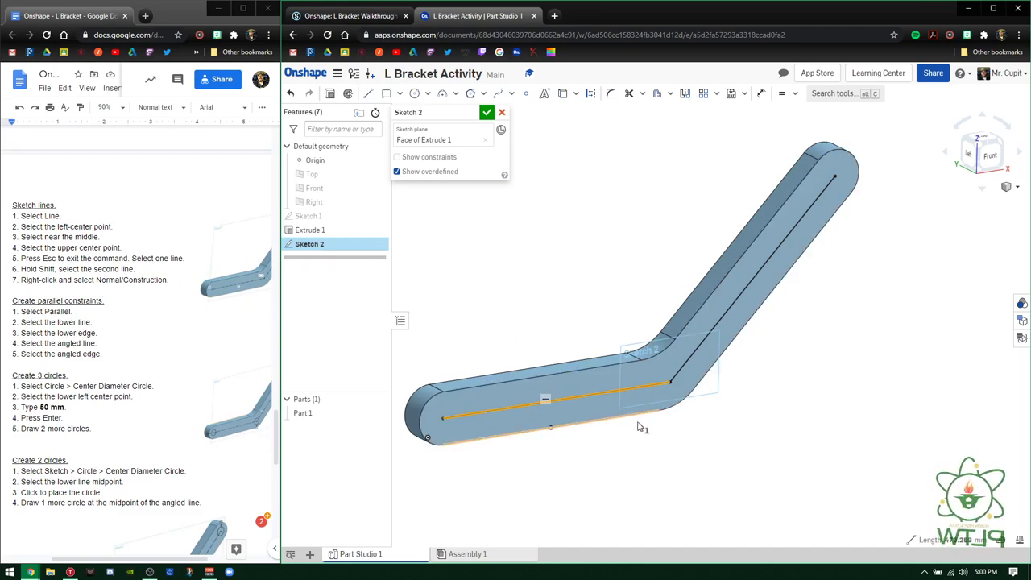
shift+click(739, 295)
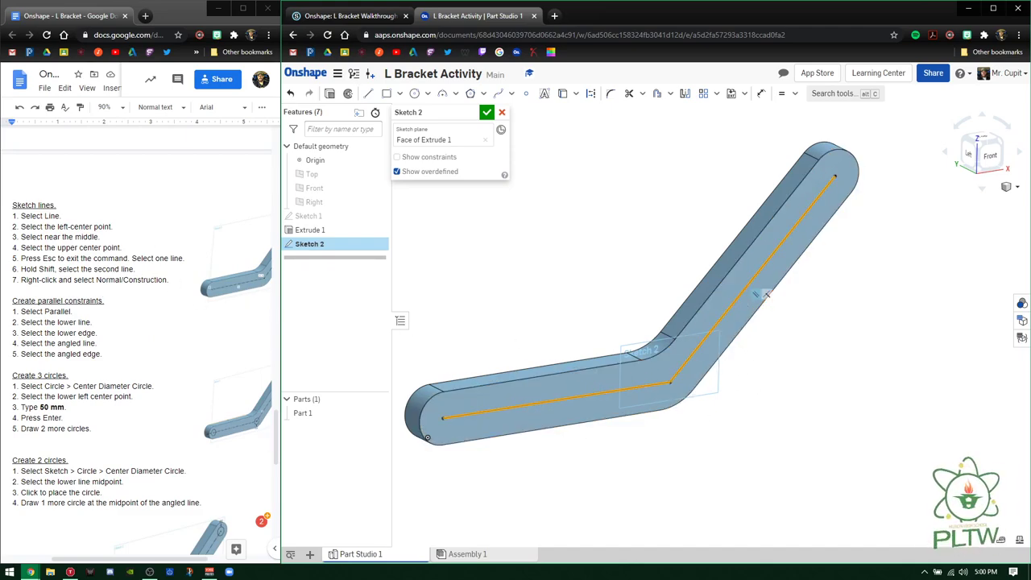
right_click(583, 252)
click(614, 295)
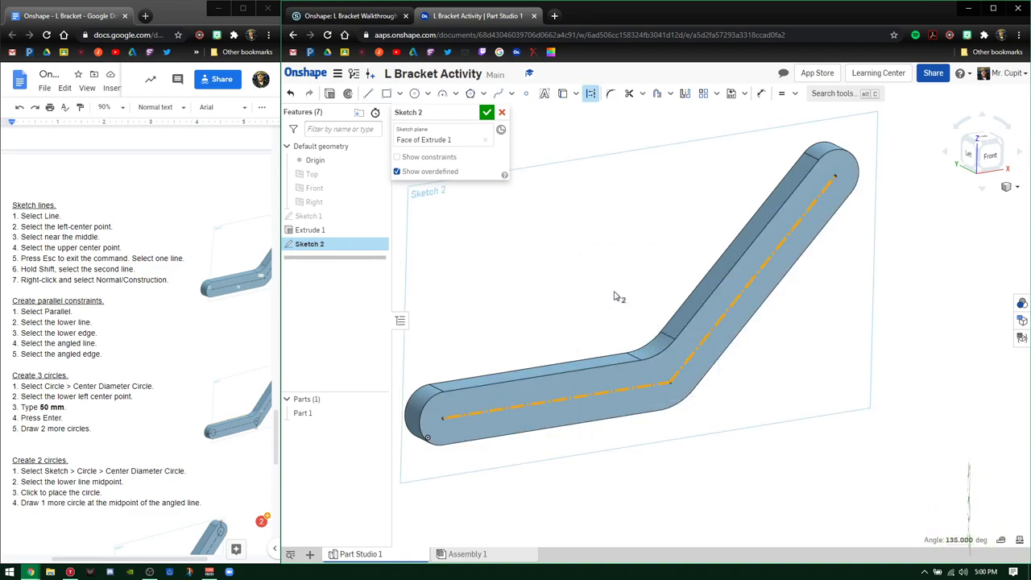
click(926, 304)
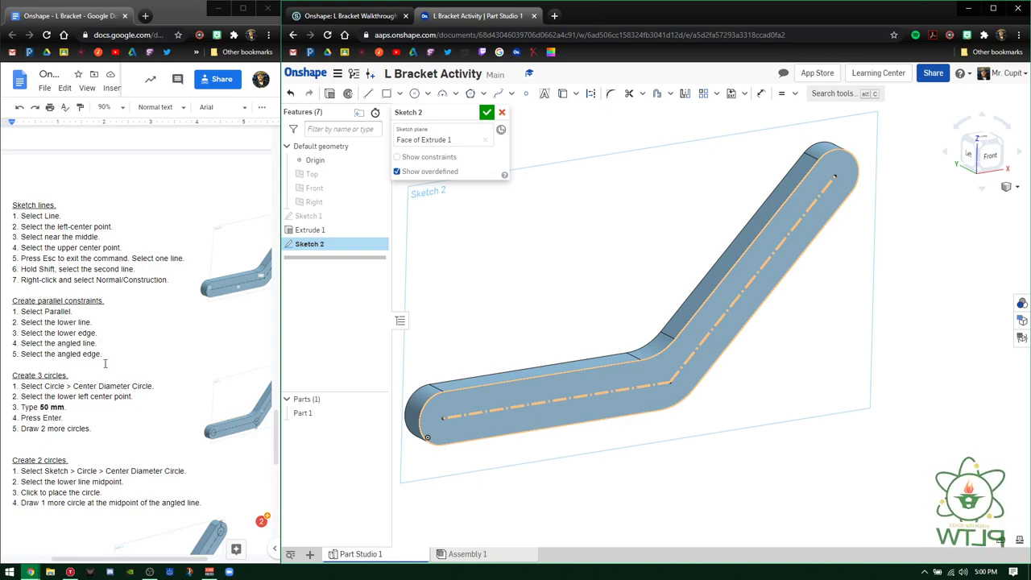
click(794, 94)
click(801, 147)
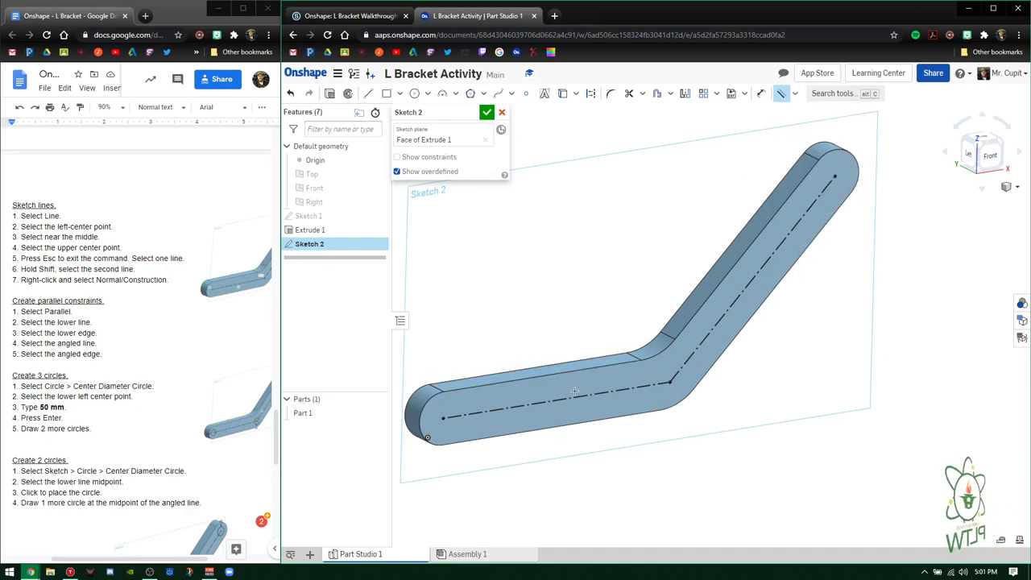
click(570, 372)
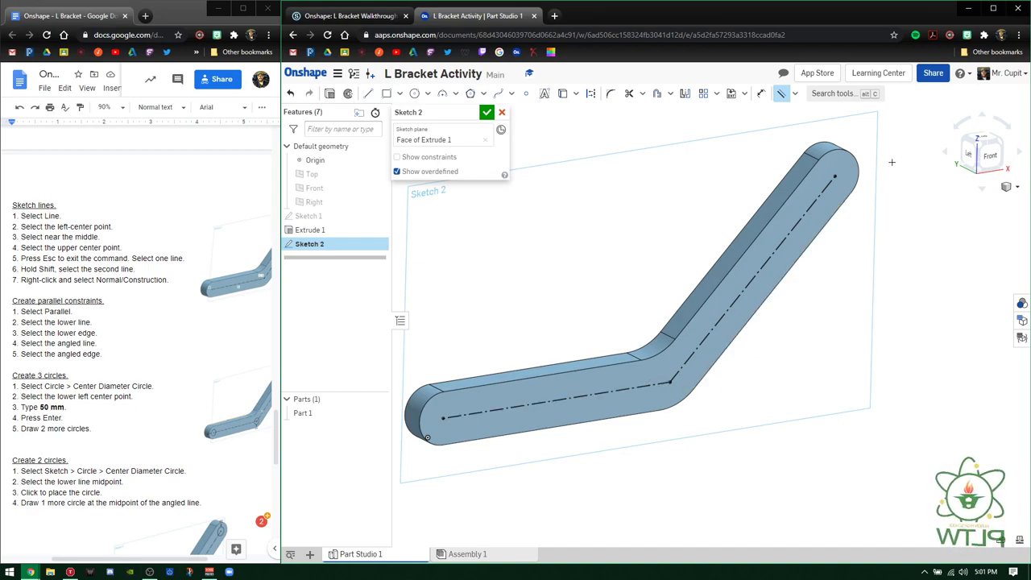
right_click(581, 197)
click(594, 206)
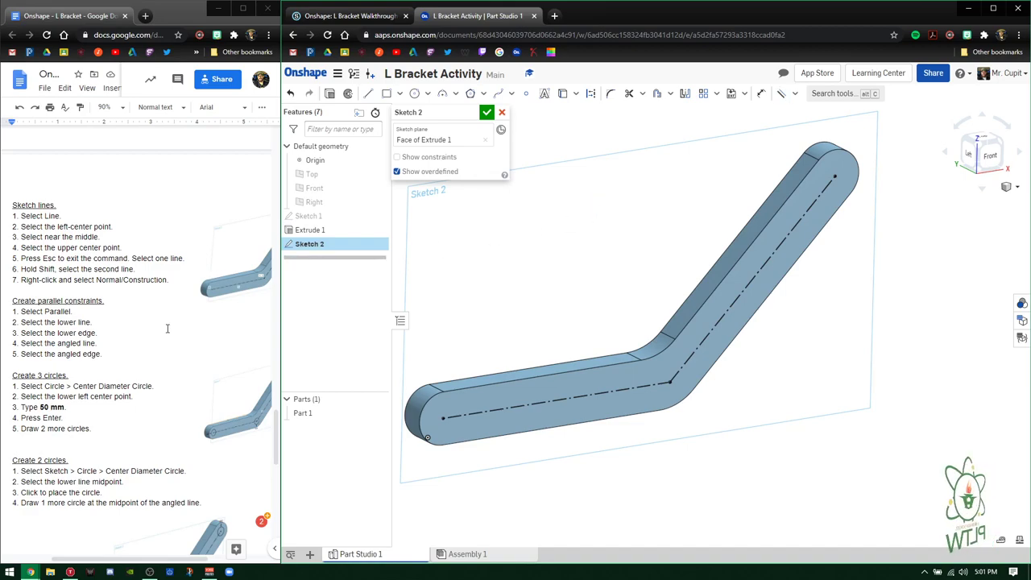
Sketch a 50 mm diameter centre point circle on the centre line's endpoint at the lower arm's rounded end.
scroll(152, 341, down, 3)
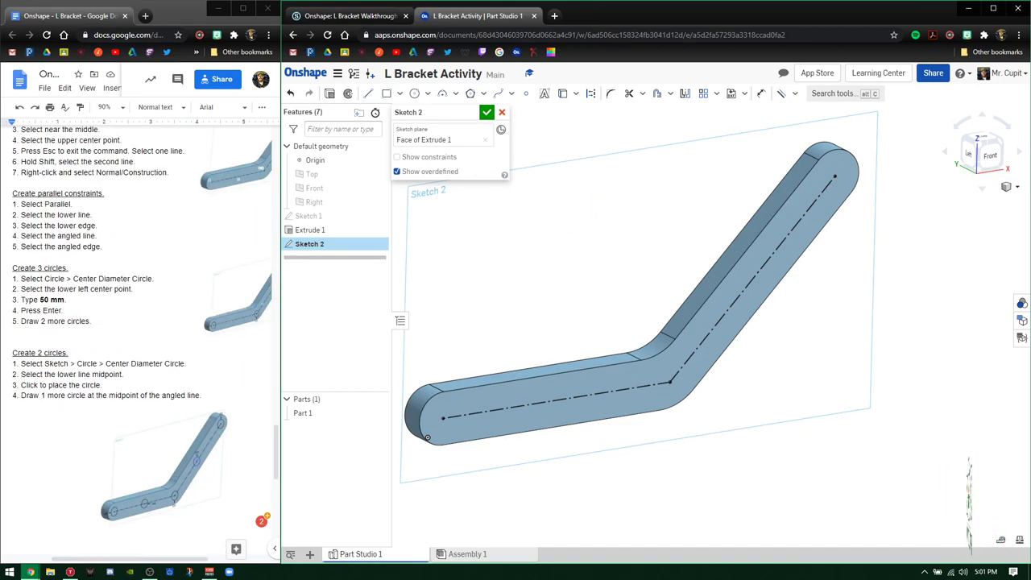
click(423, 95)
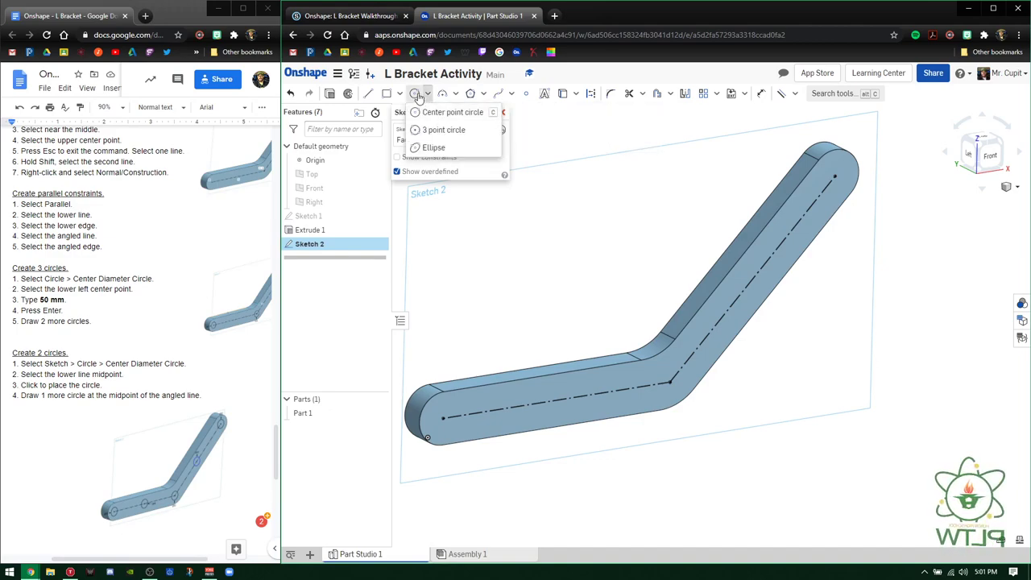
click(416, 95)
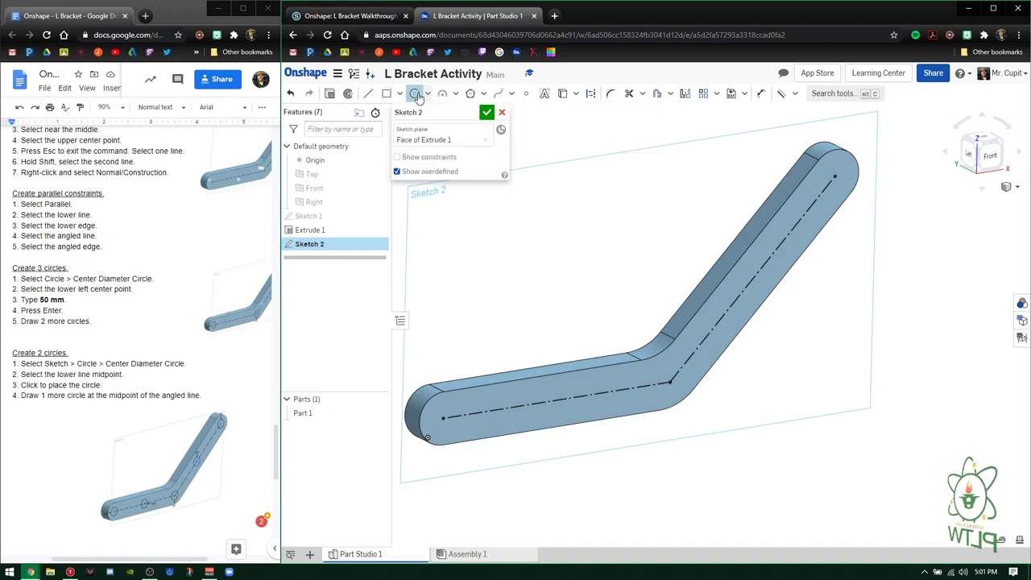
click(443, 418)
click(448, 406)
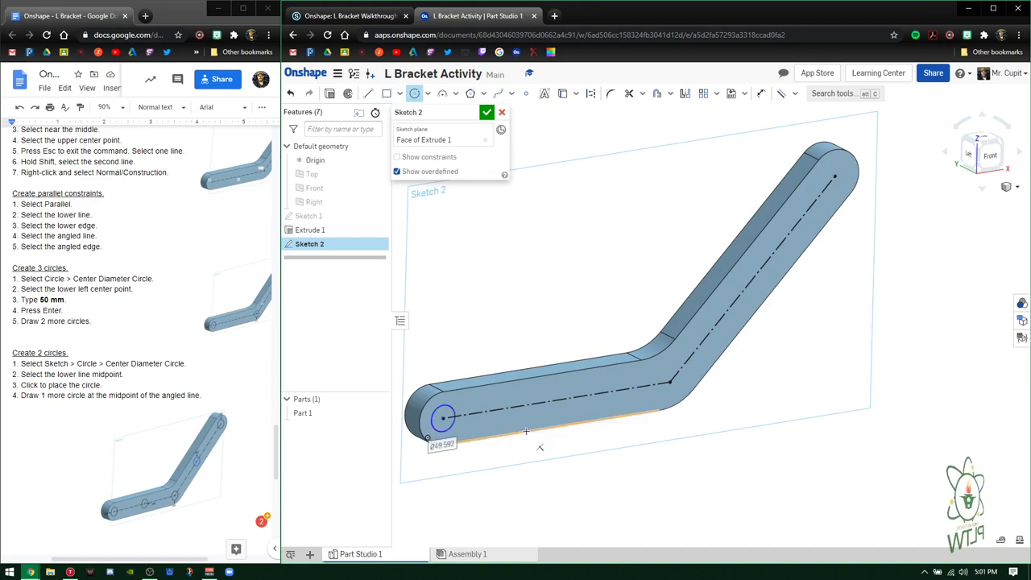
text(5)
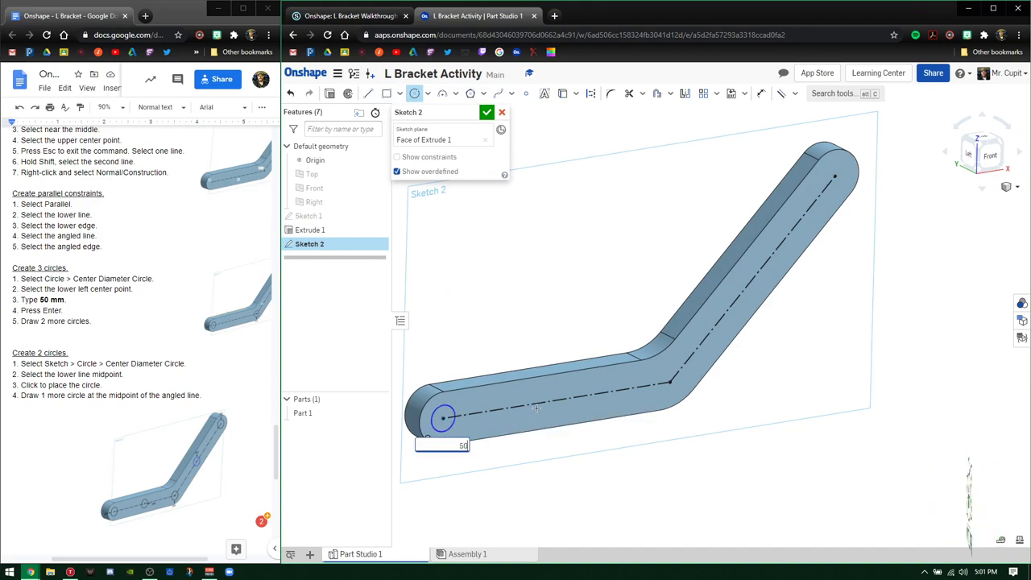
text(0)
key(Return)
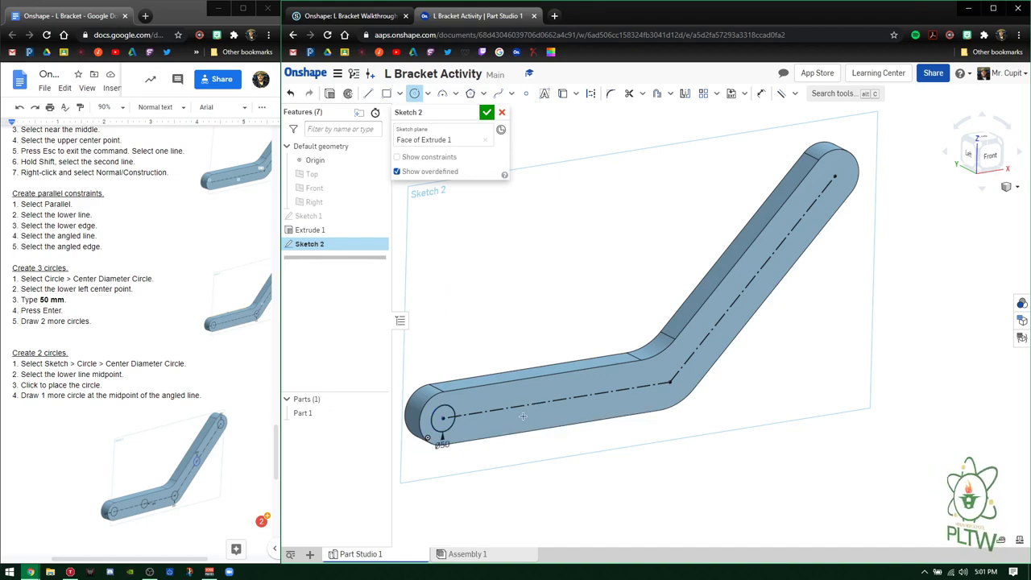
Sketch a circle about 64 mm in diameter at the bend point and one about 52 mm at the upper rounded-end centre.
click(669, 381)
click(668, 365)
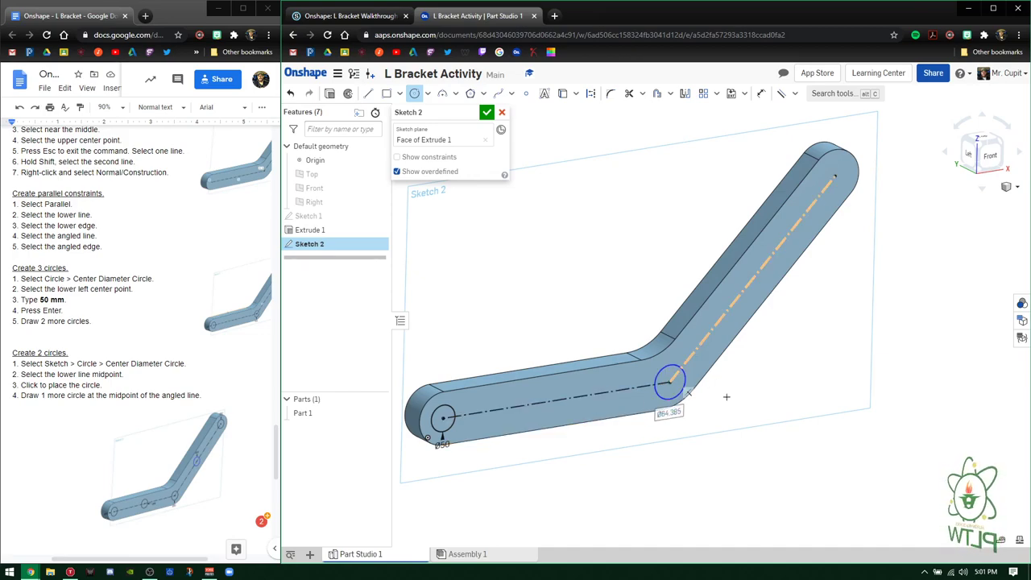
right_click(804, 376)
click(817, 386)
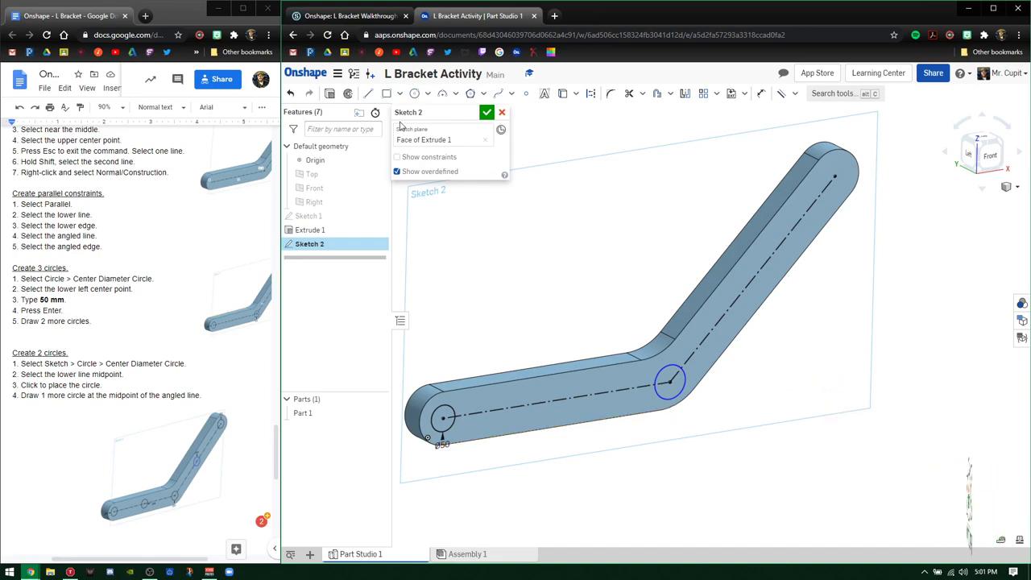
click(413, 93)
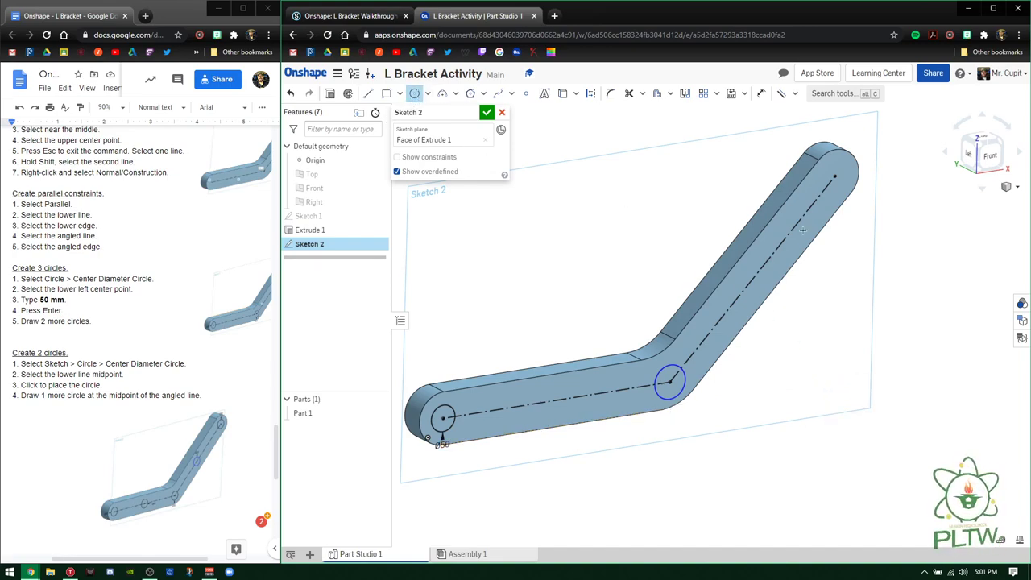
click(842, 186)
right_click(874, 271)
click(890, 276)
Apply Equal constraints to match the bend circle and the upper-end circle to the 50 mm circle.
click(794, 93)
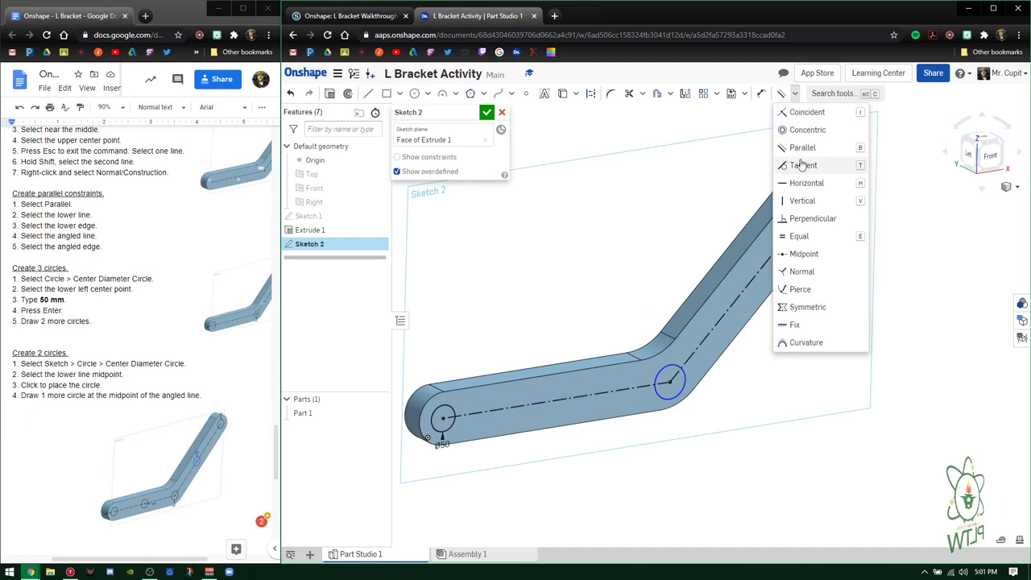
click(799, 236)
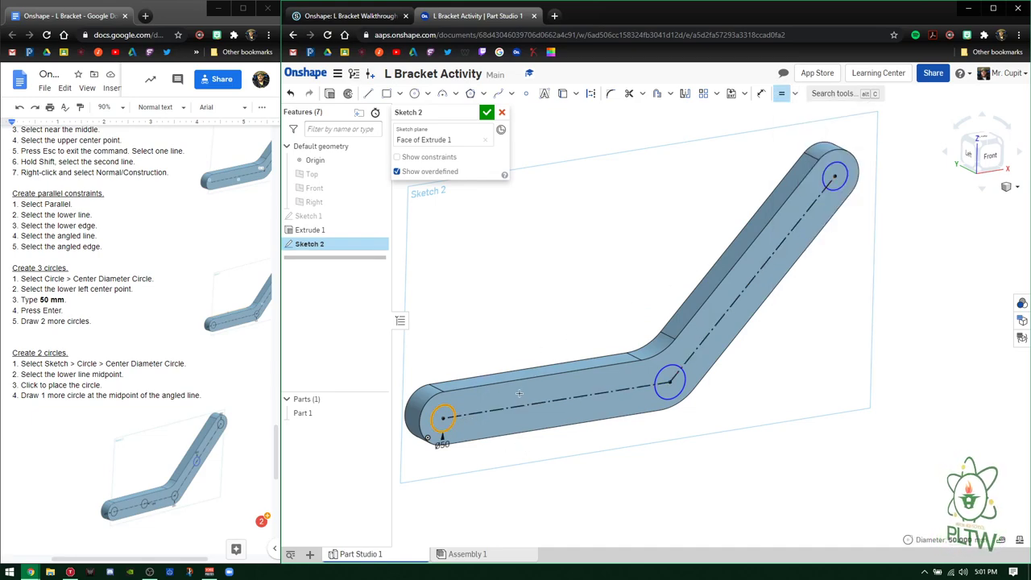
click(655, 393)
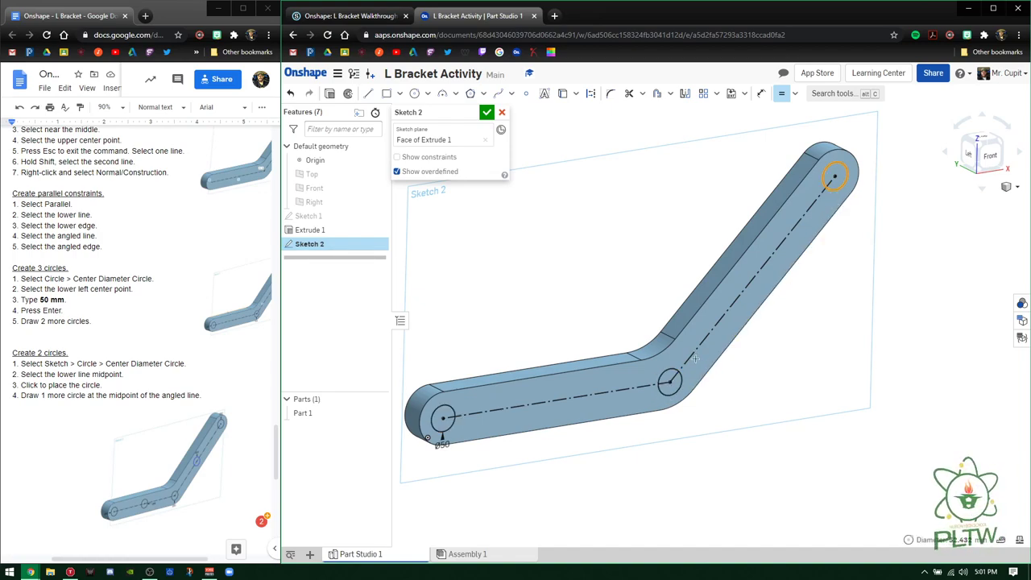
click(834, 190)
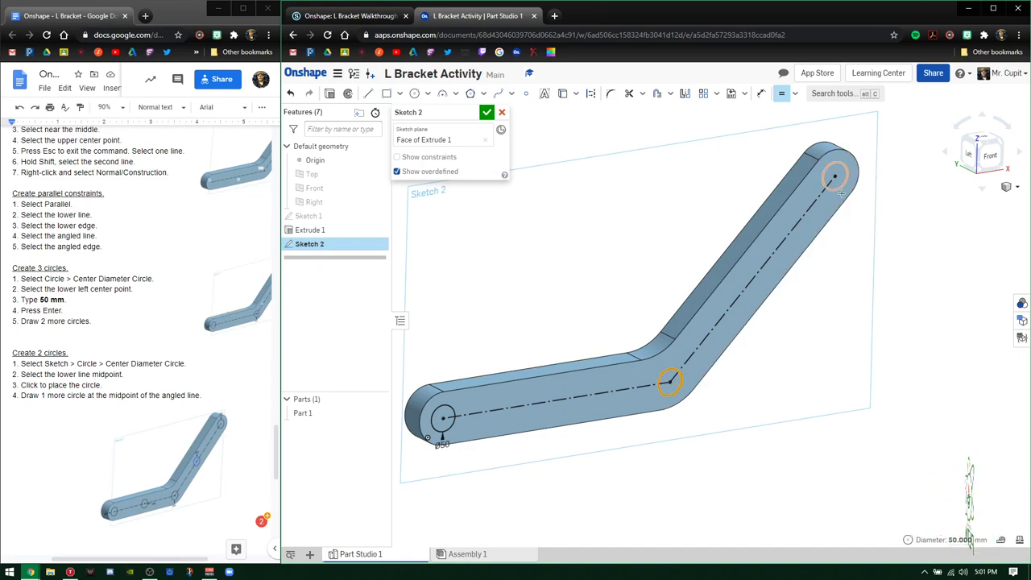
click(668, 395)
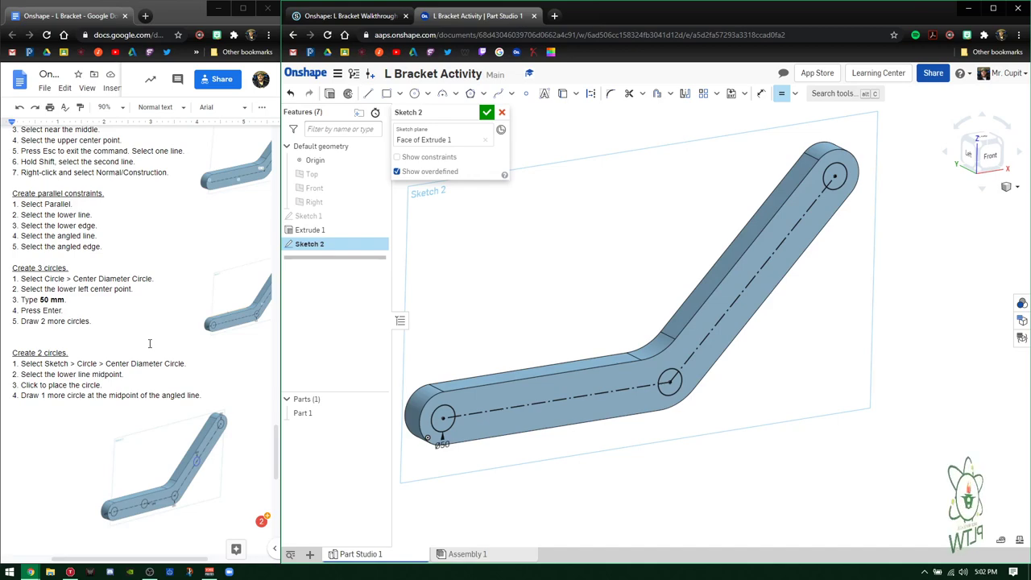
Sketch a circle at the lower centre line's midpoint and one about 217 mm in diameter at the angled line's midpoint.
scroll(149, 341, down, 2)
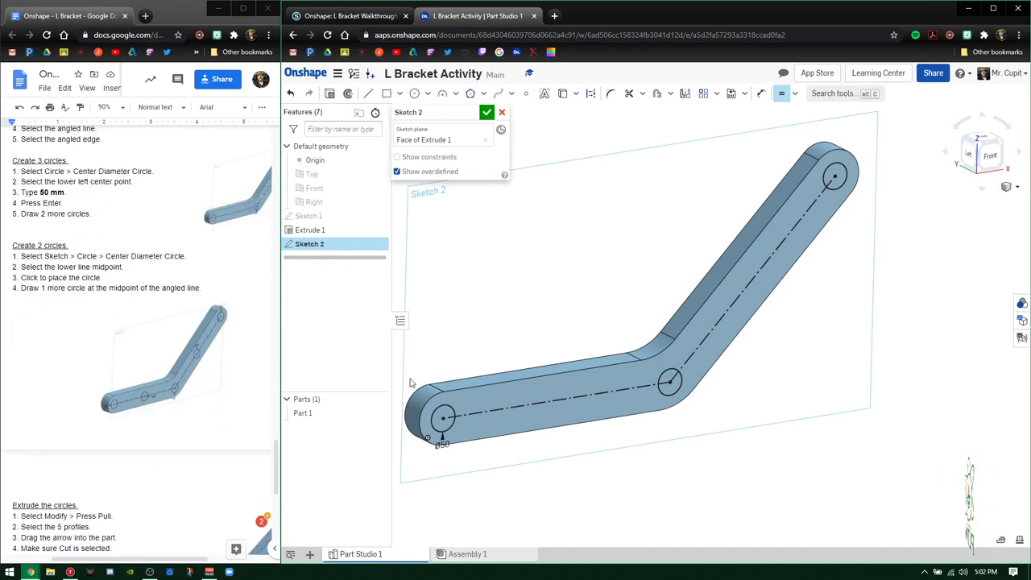
click(414, 94)
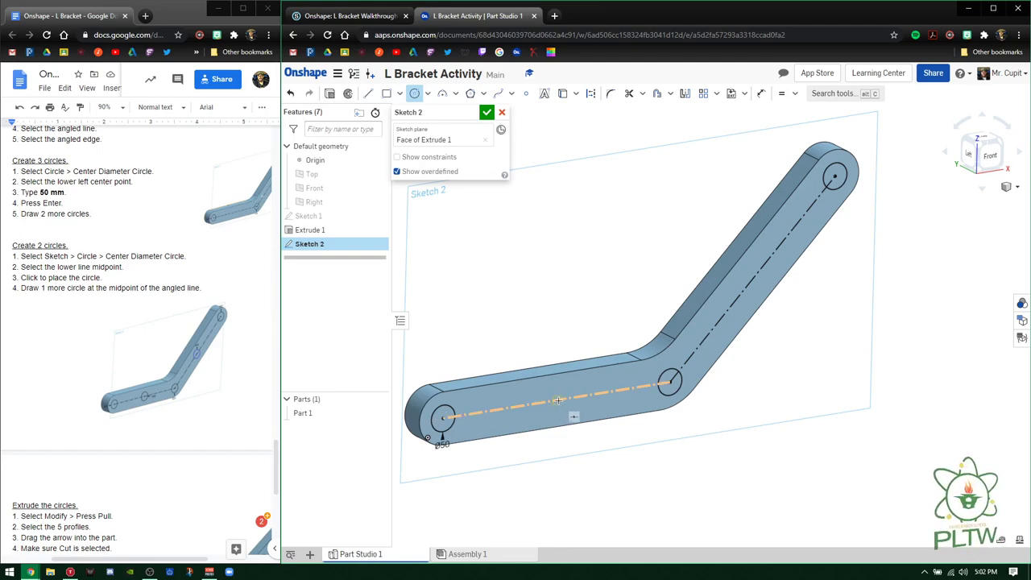
click(558, 401)
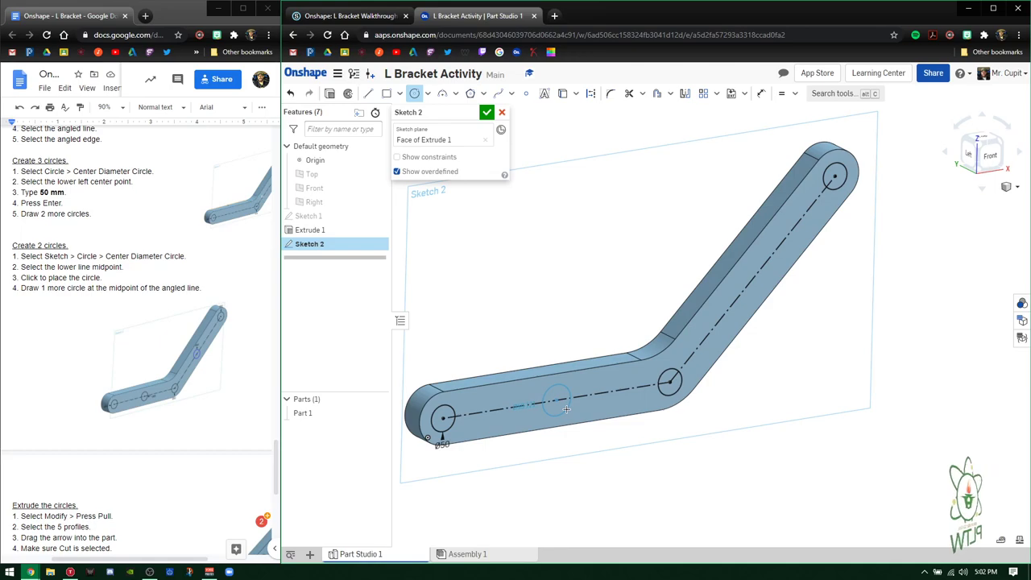
click(569, 410)
click(750, 281)
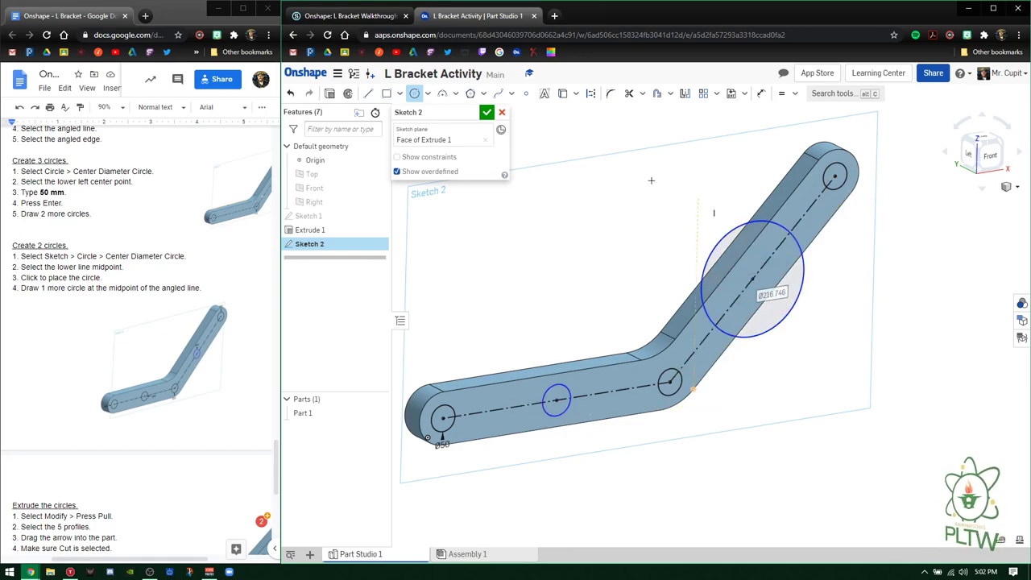
right_click(650, 136)
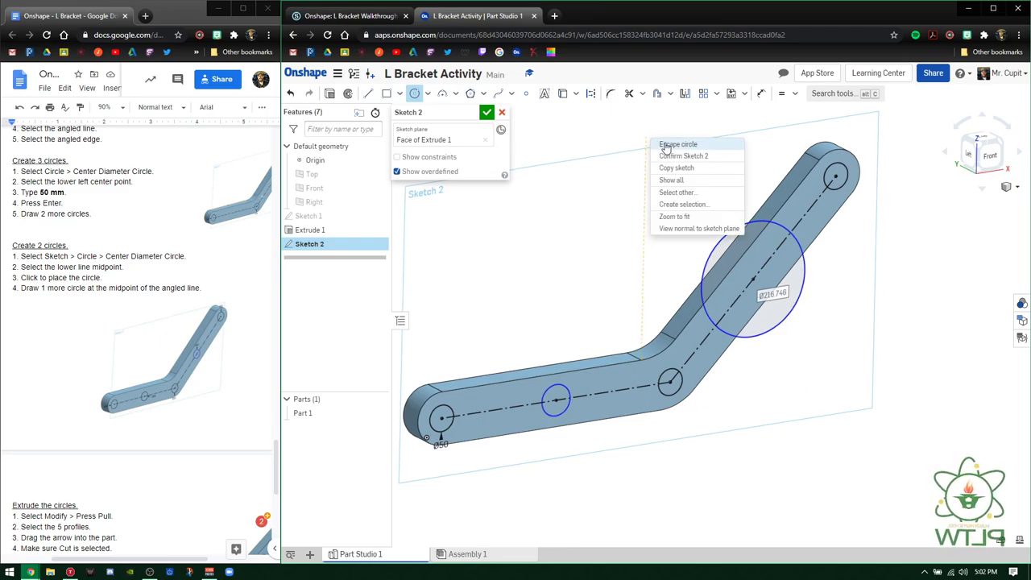
click(669, 201)
Constrain both midpoint circles equal to the 50 mm end circles, and exit the Equal constraint tool.
click(781, 93)
click(439, 427)
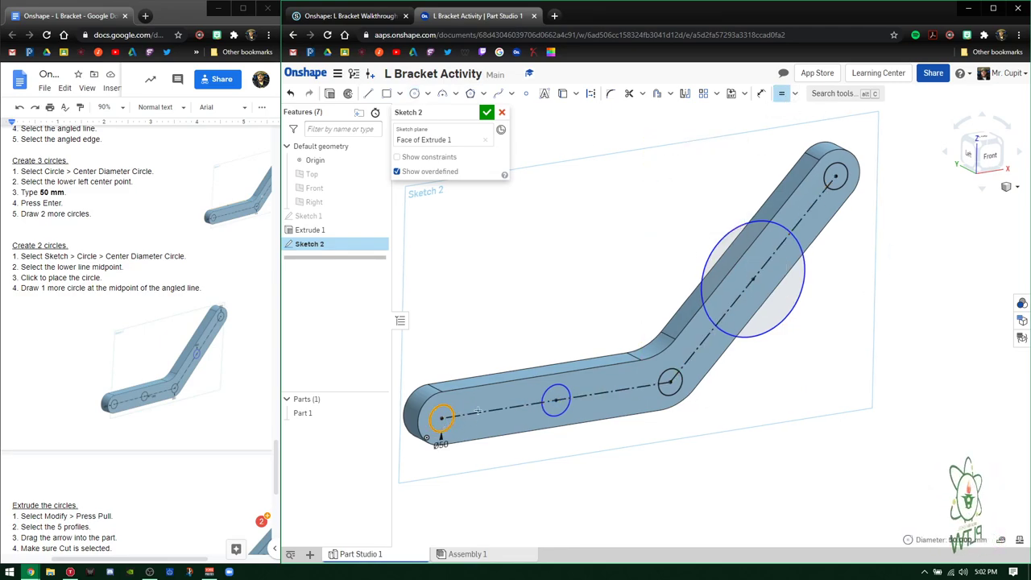
click(547, 411)
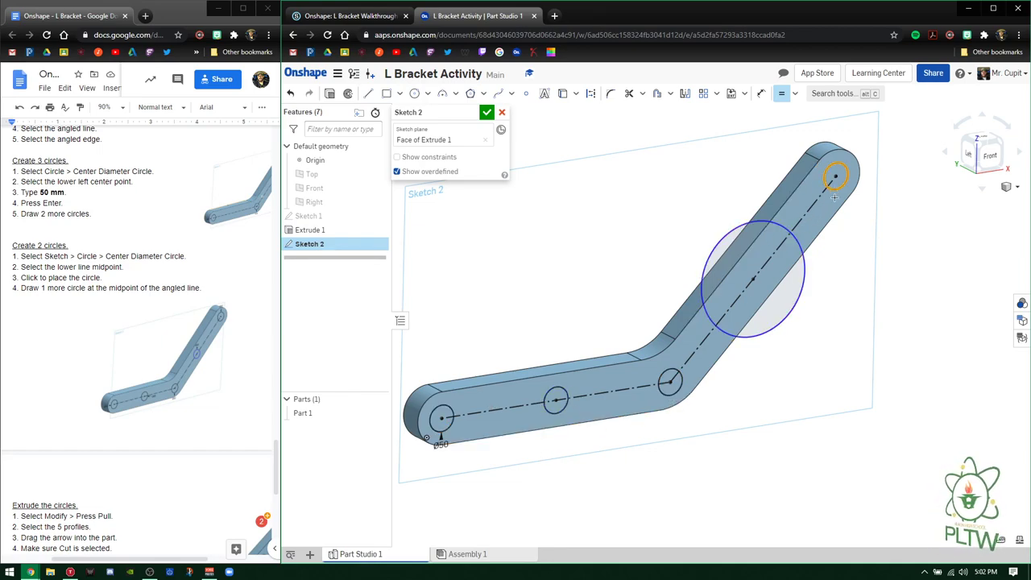
click(805, 242)
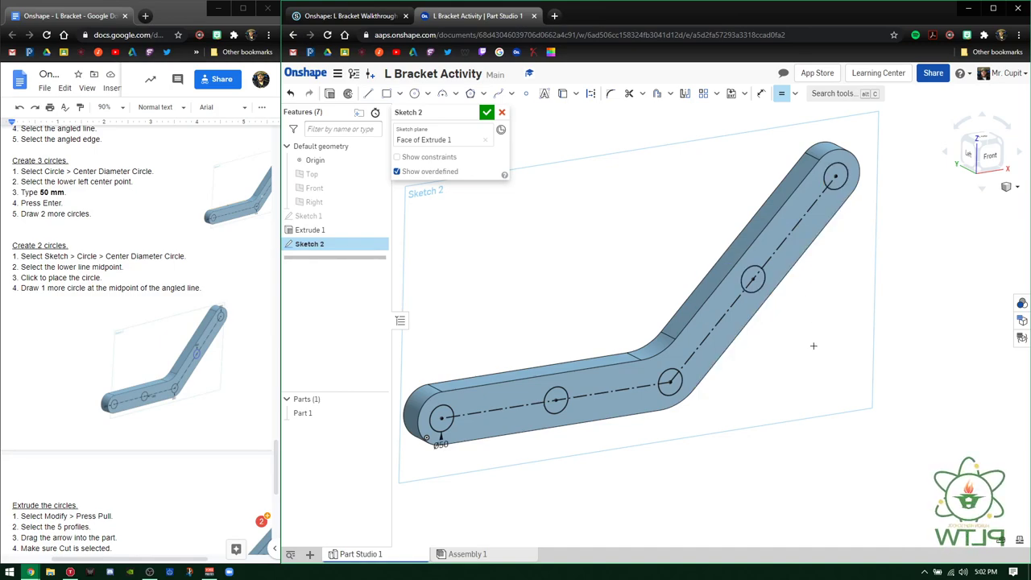
right_click(599, 248)
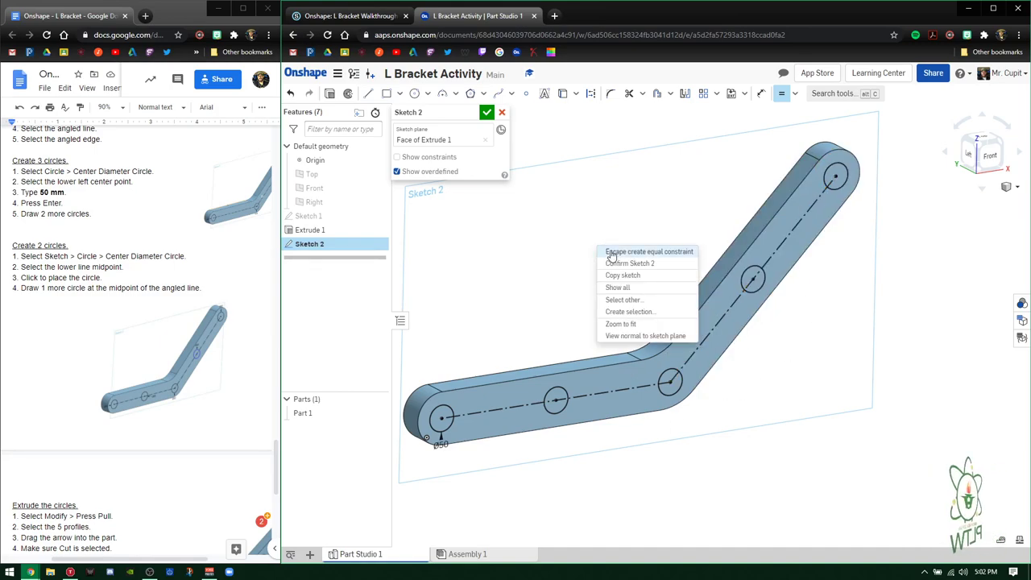
click(612, 253)
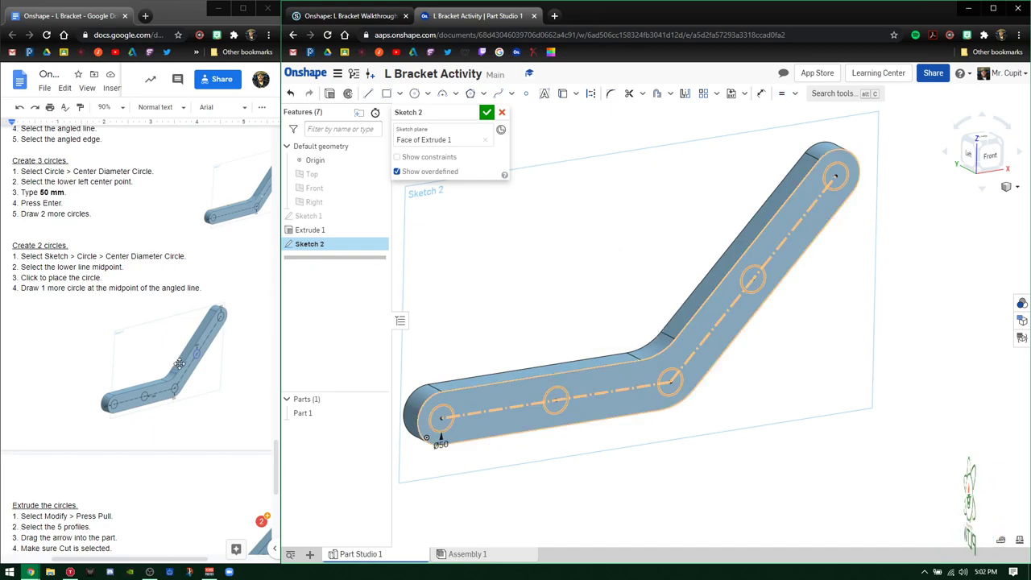
scroll(178, 363, down, 5)
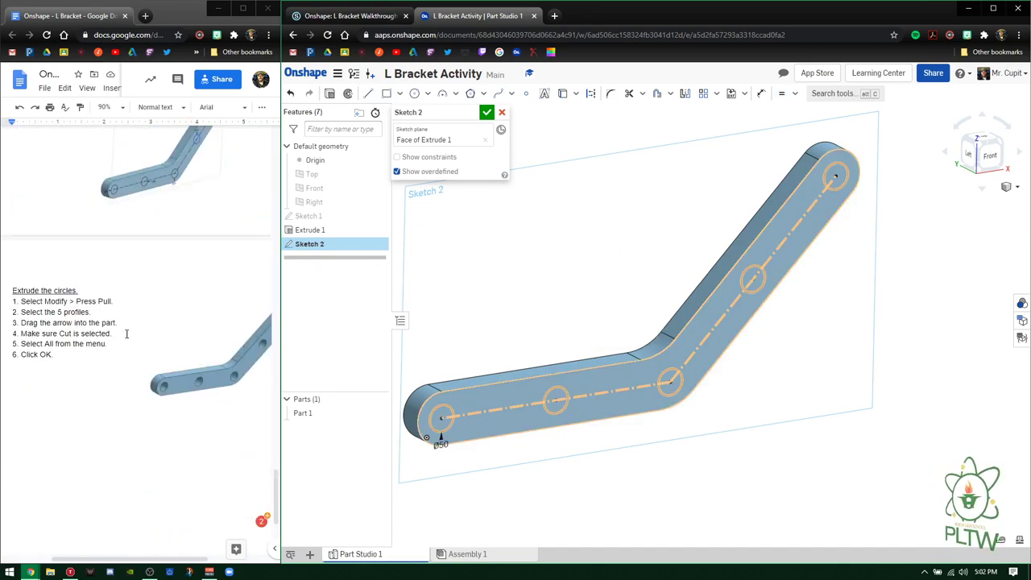
Clear the selection of the circles and centre lines, and finish the sketch on the bracket's face.
click(597, 326)
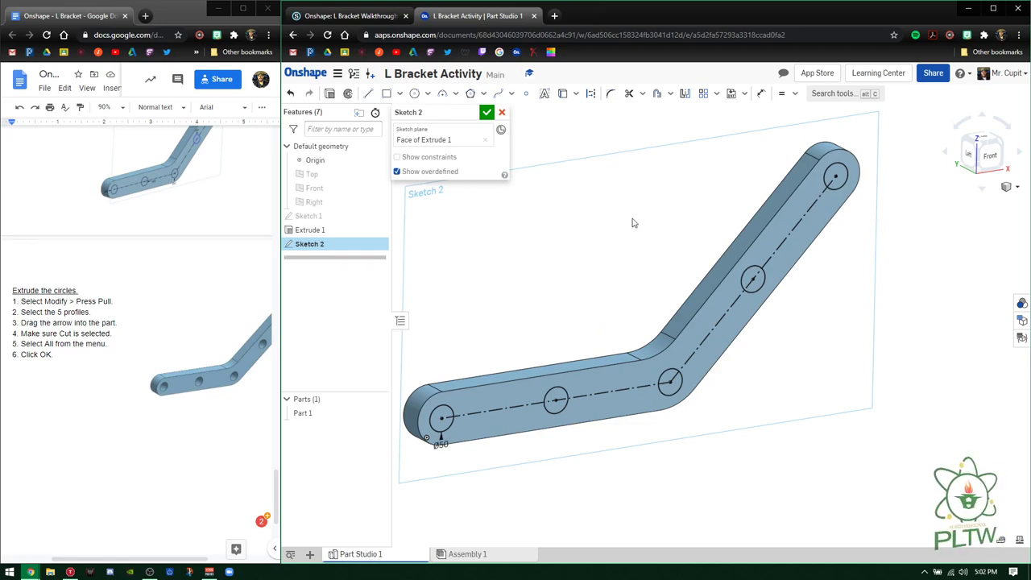
click(486, 112)
Start an Extrude and select all five circle regions along the bracket's centre lines as its profiles.
mouse_move(489, 322)
right_down()
mouse_move(502, 327)
mouse_move(490, 329)
mouse_move(475, 290)
right_up()
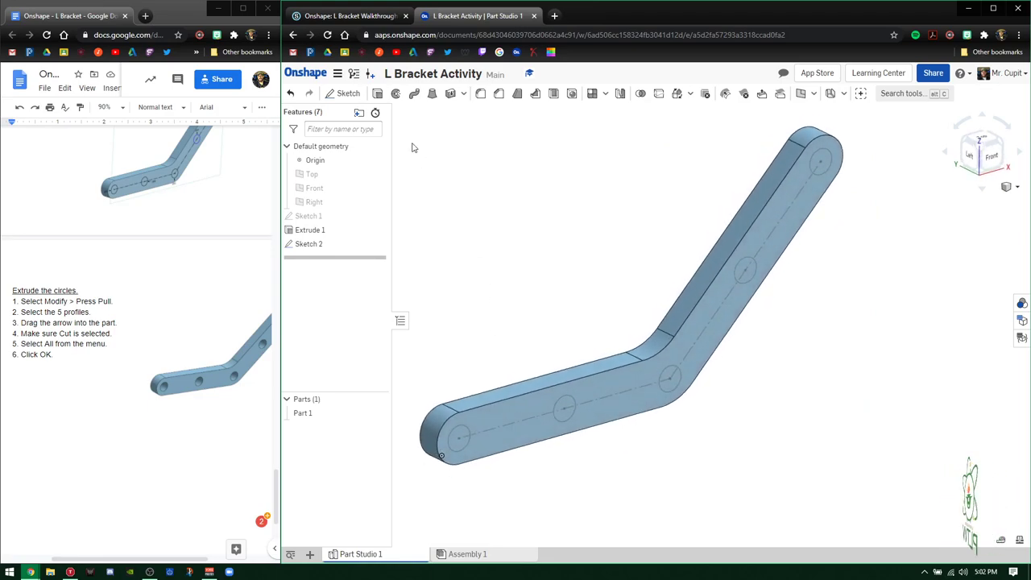
click(378, 95)
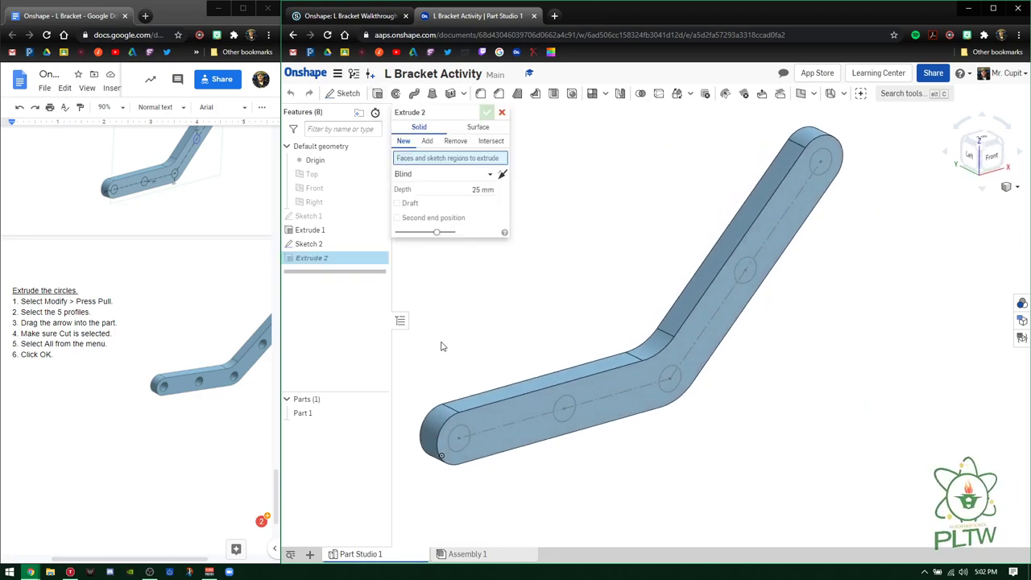
click(461, 442)
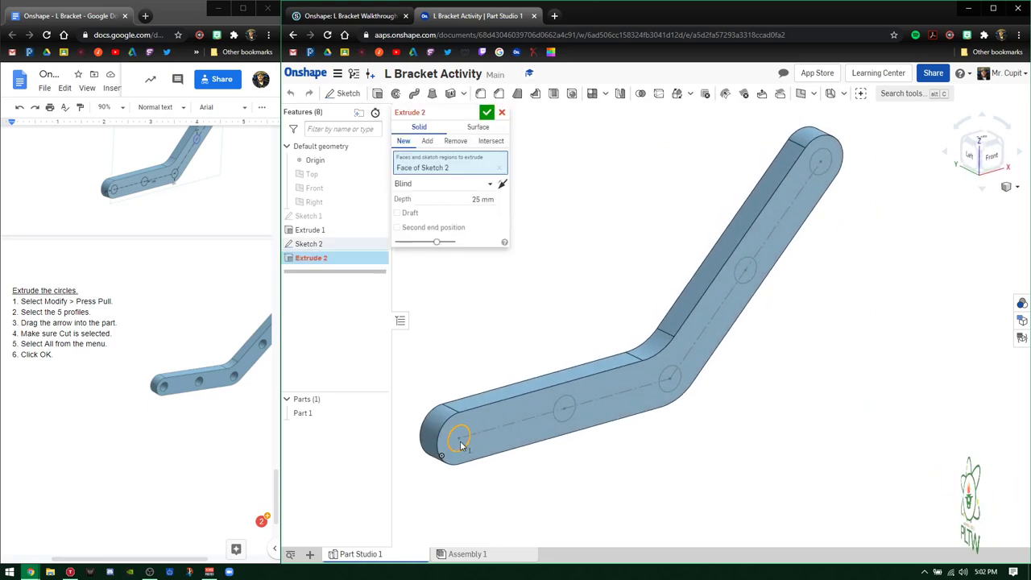
click(566, 412)
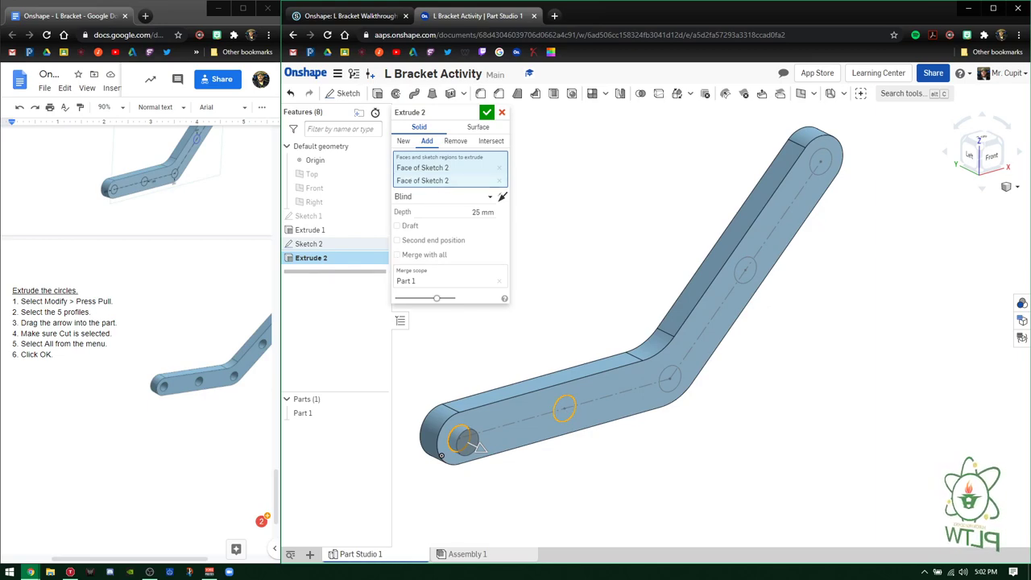
click(669, 377)
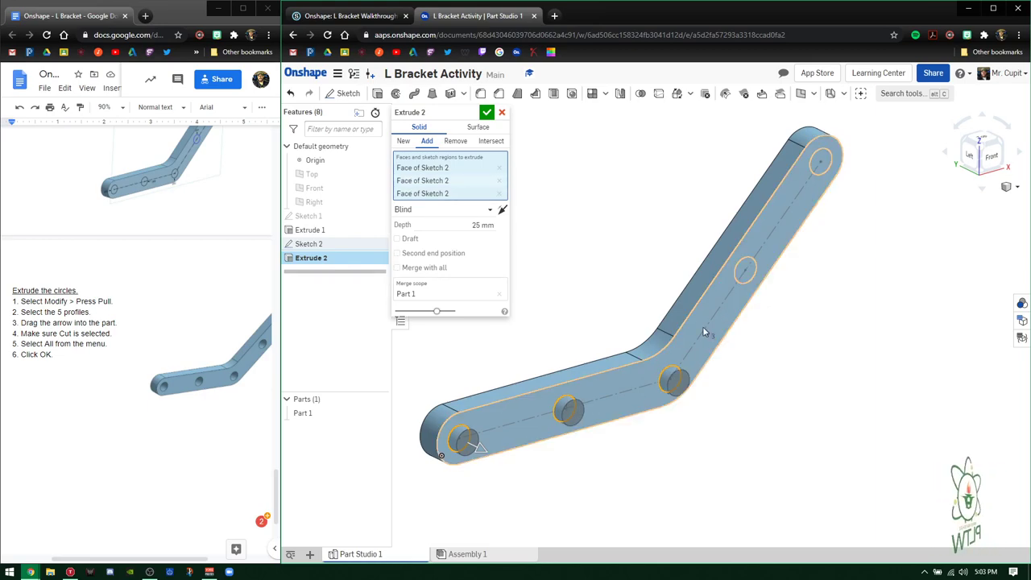
click(746, 271)
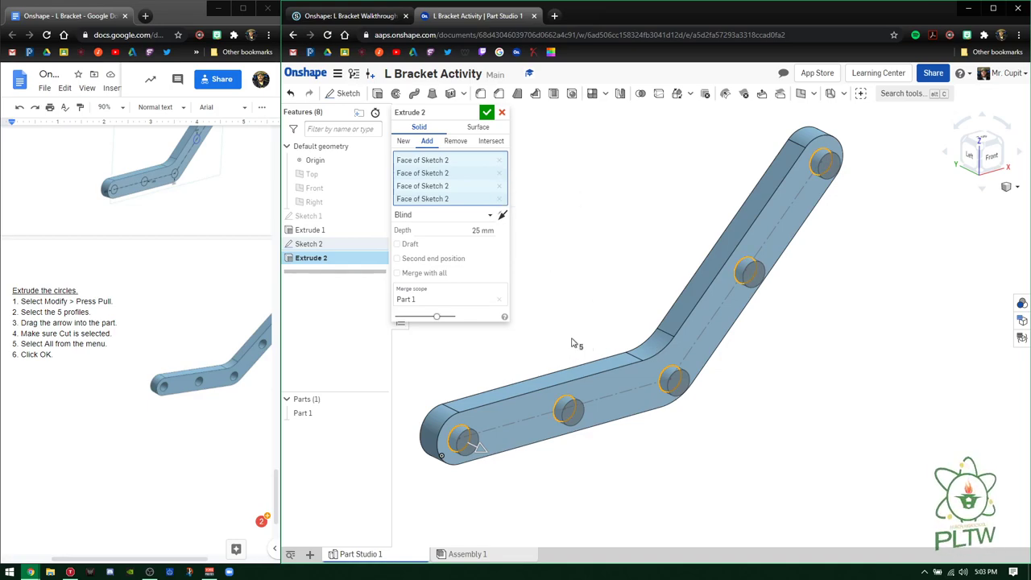
Reverse the extrusion direction into the bracket and set its end type to Through all.
right_drag(568, 342, 529, 255)
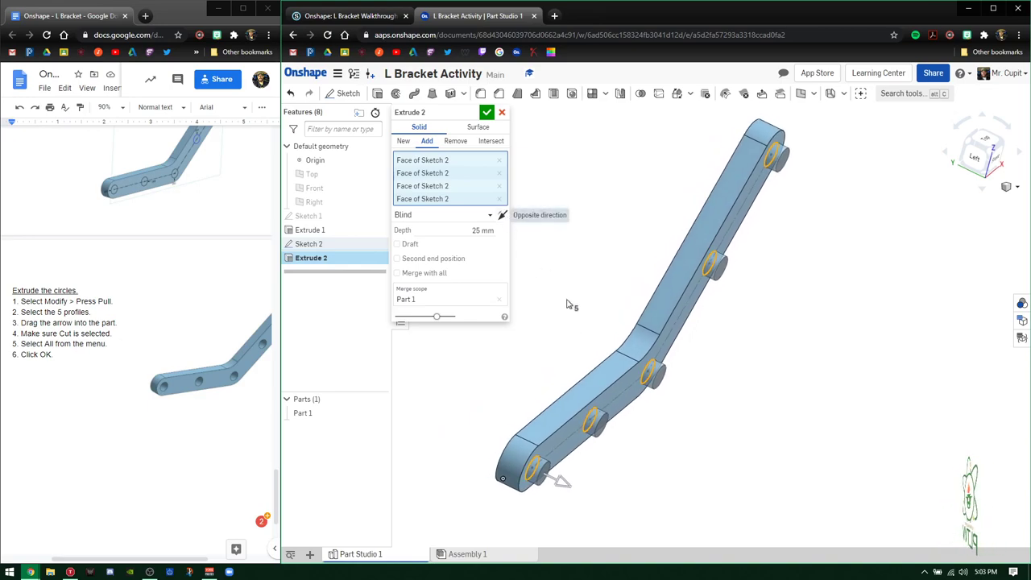
click(925, 567)
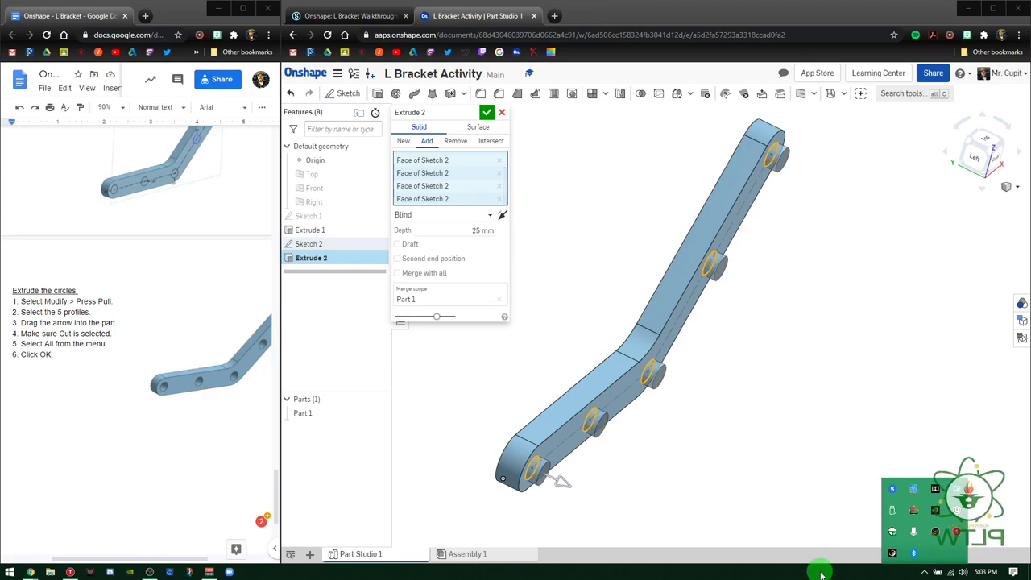
click(503, 214)
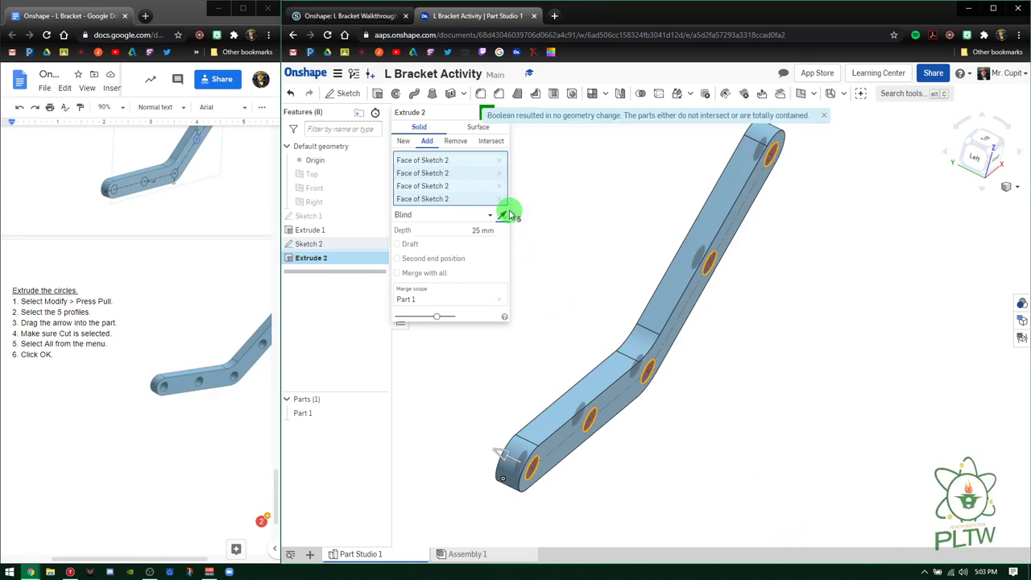
key(Up)
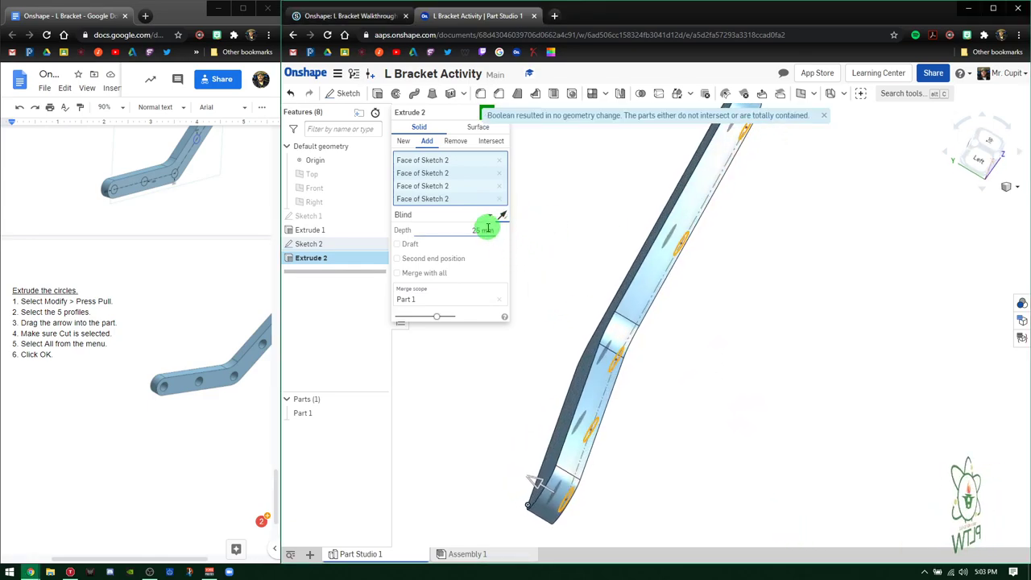
click(491, 219)
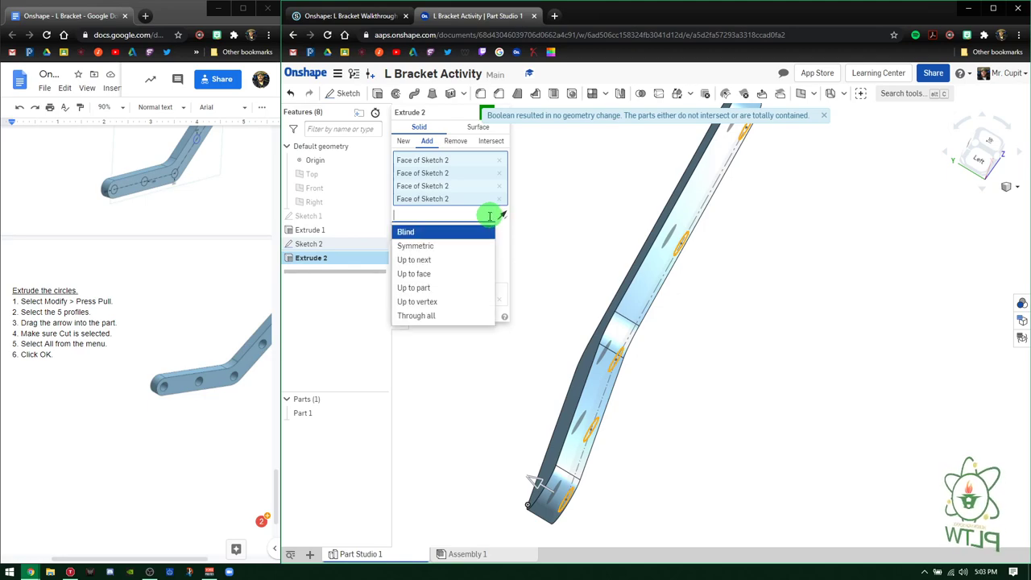
click(412, 315)
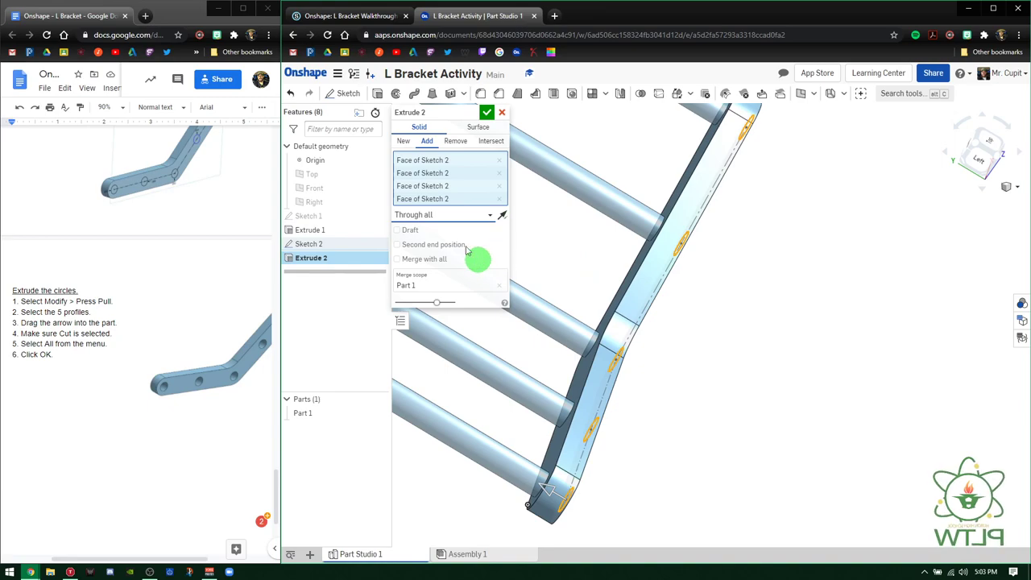
Change the extrusion to Remove so the five circles cut holes through the bracket, and accept the feature.
click(464, 143)
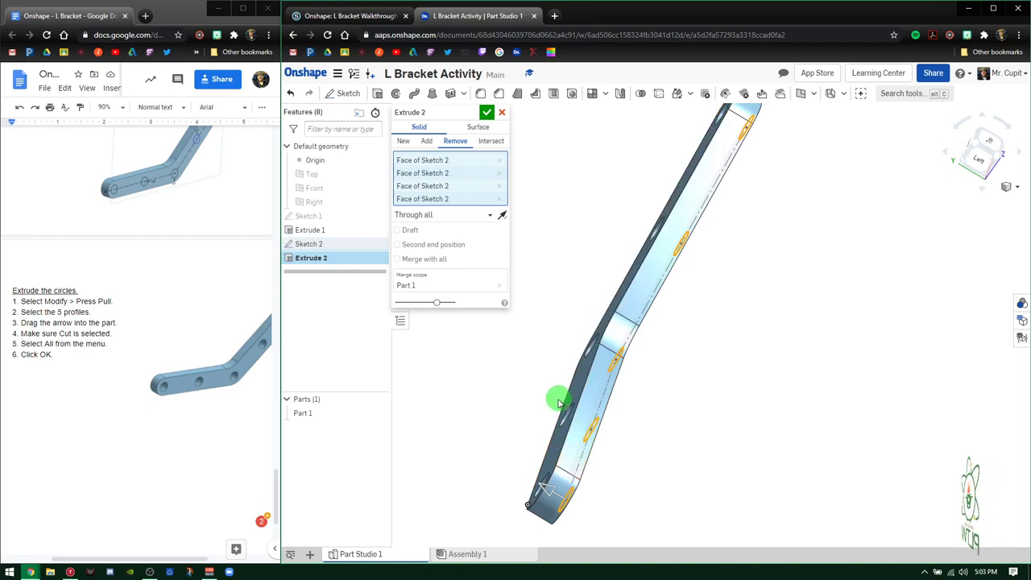
key(n)
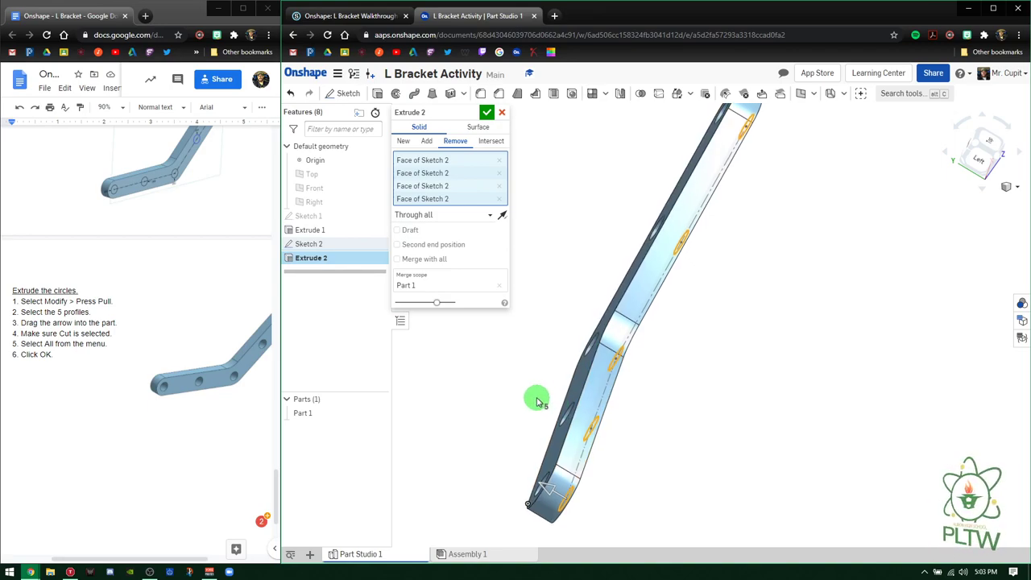
key(shift+7)
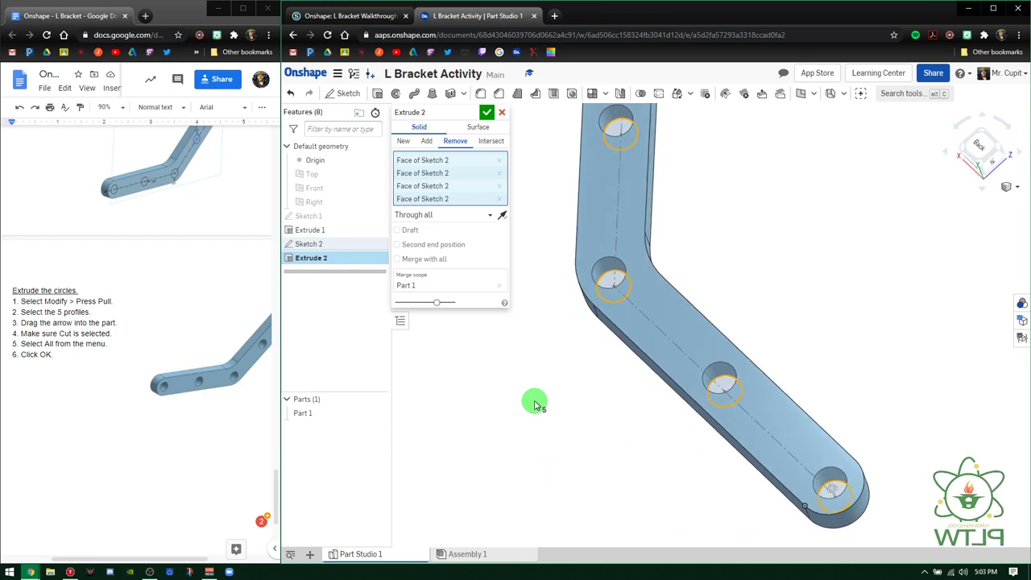
click(487, 112)
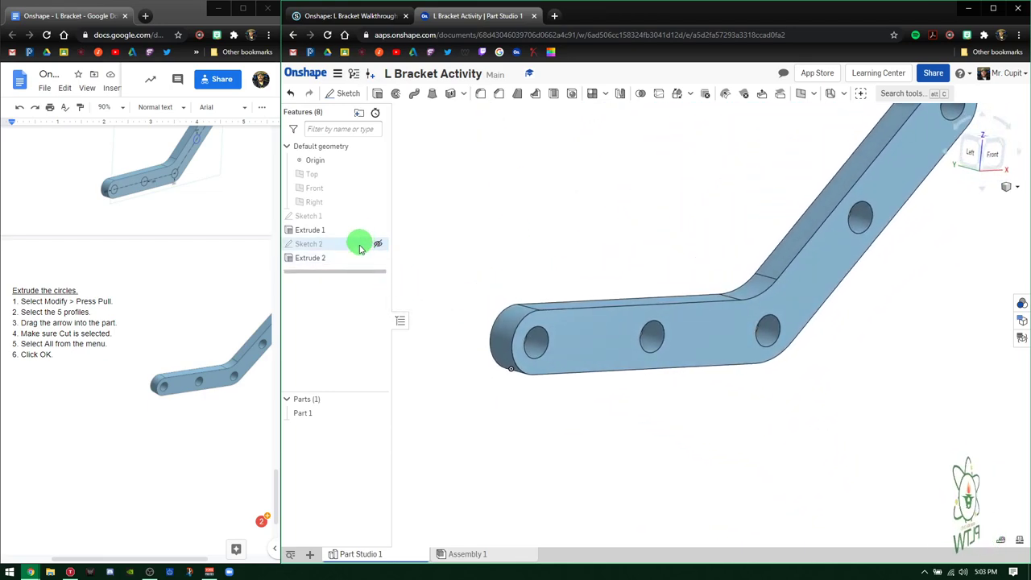
Capture a rectangular screen snip covering the finished bracket and the account name above it.
right_drag(593, 429, 703, 386)
scroll(721, 395, down, 5)
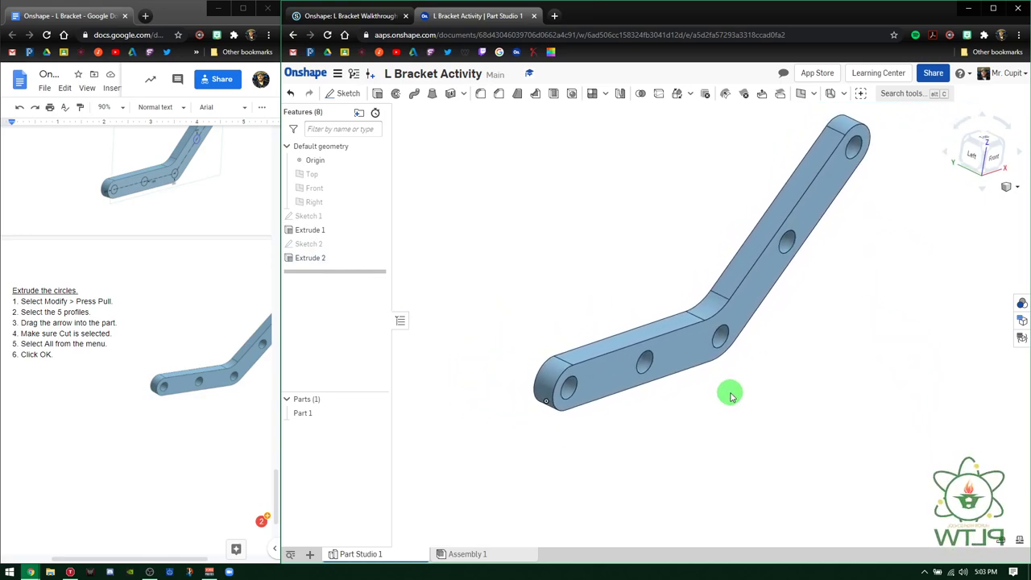
scroll(729, 394, down, 3)
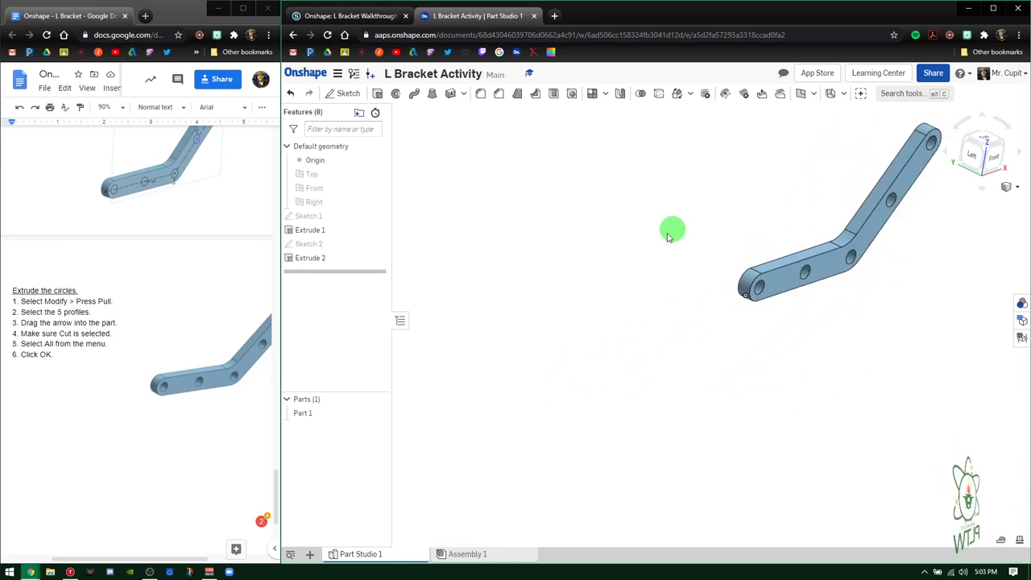
key(shift+super+s)
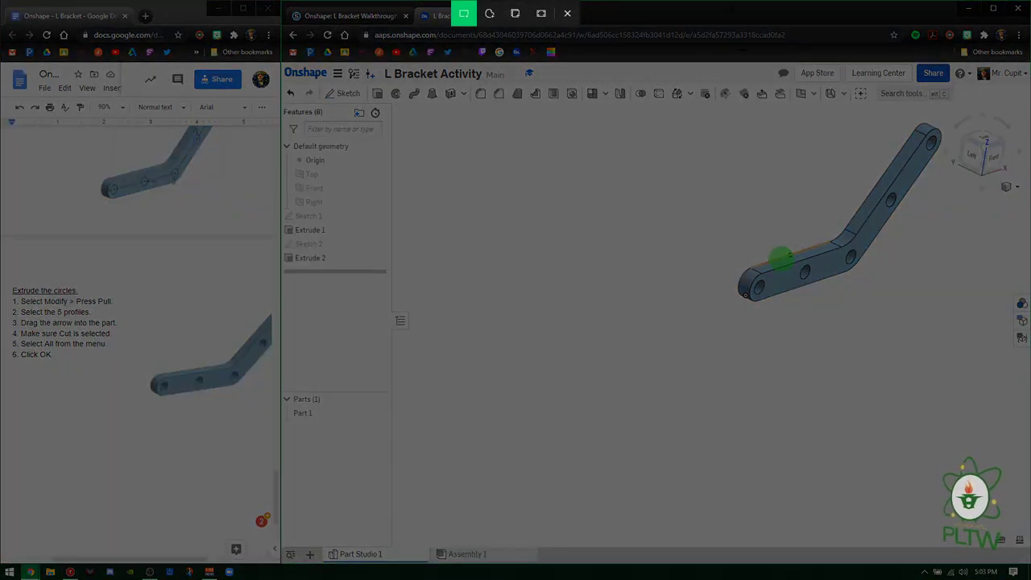
drag(726, 61, 1025, 320)
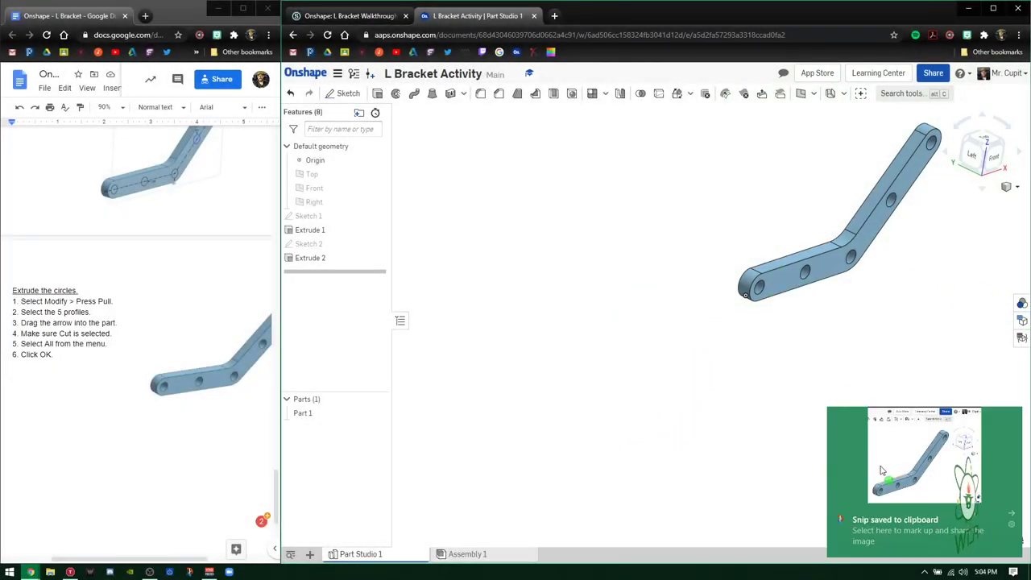